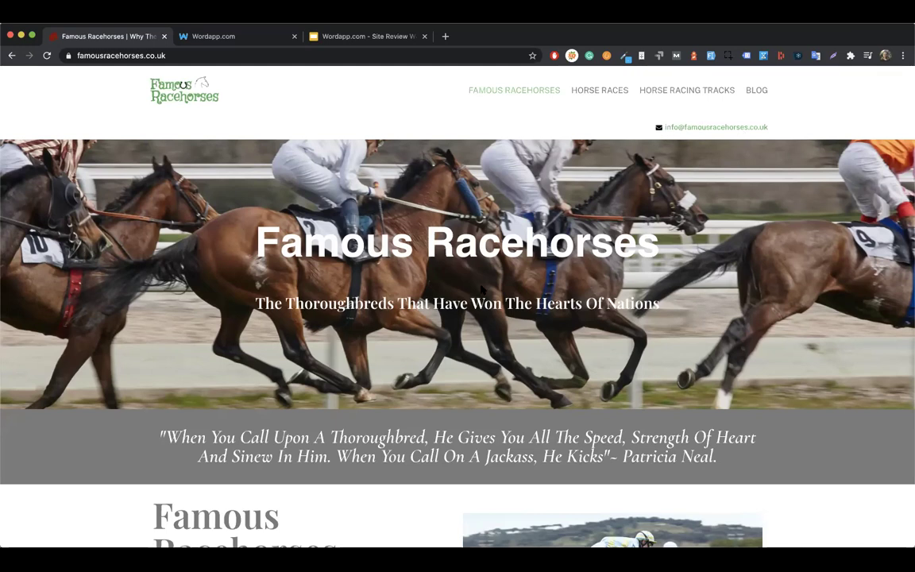
Examine the homepage's hero banner, highlighting its title and the subtitle about thoroughbreds in turn.
scroll(482, 291, "down", 2)
scroll(540, 207, "up", 2)
scroll(554, 191, "down", 1)
scroll(588, 239, "up", 1)
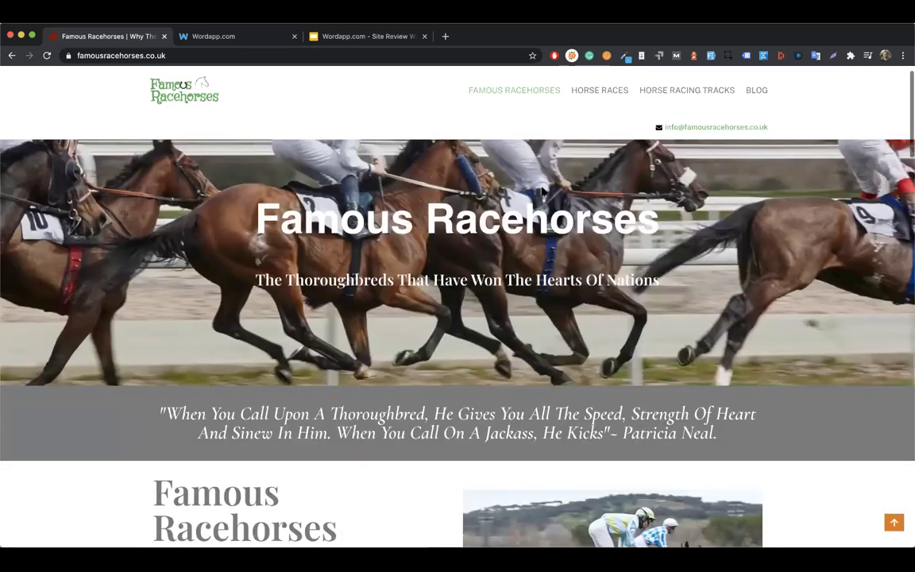
triple_click(622, 282)
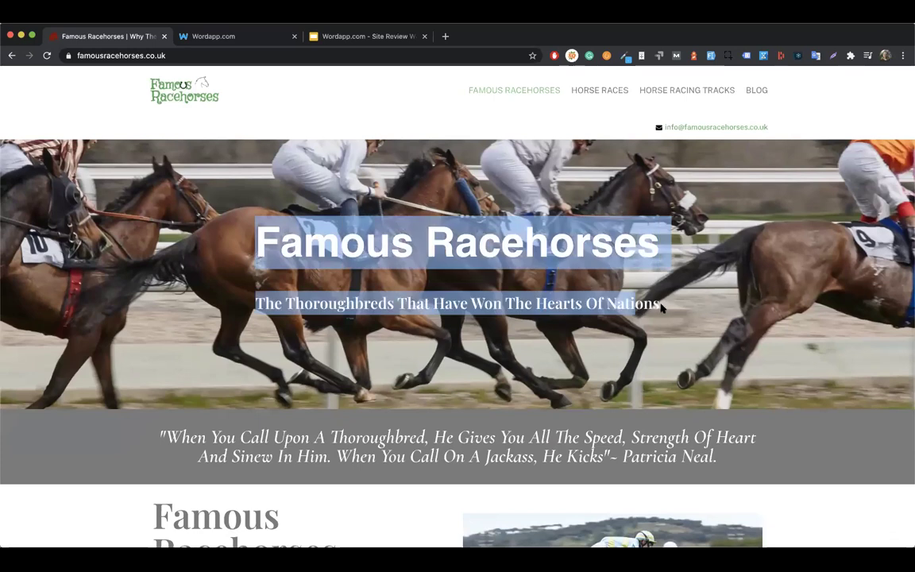
left_click(416, 274)
left_click_drag(232, 218, 670, 248)
left_click_drag(239, 287, 649, 324)
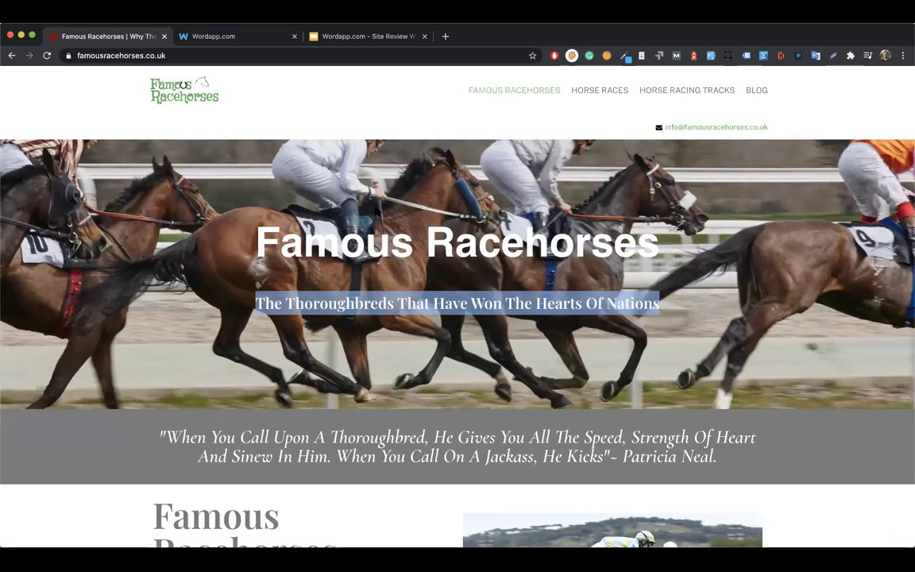
left_click(339, 189)
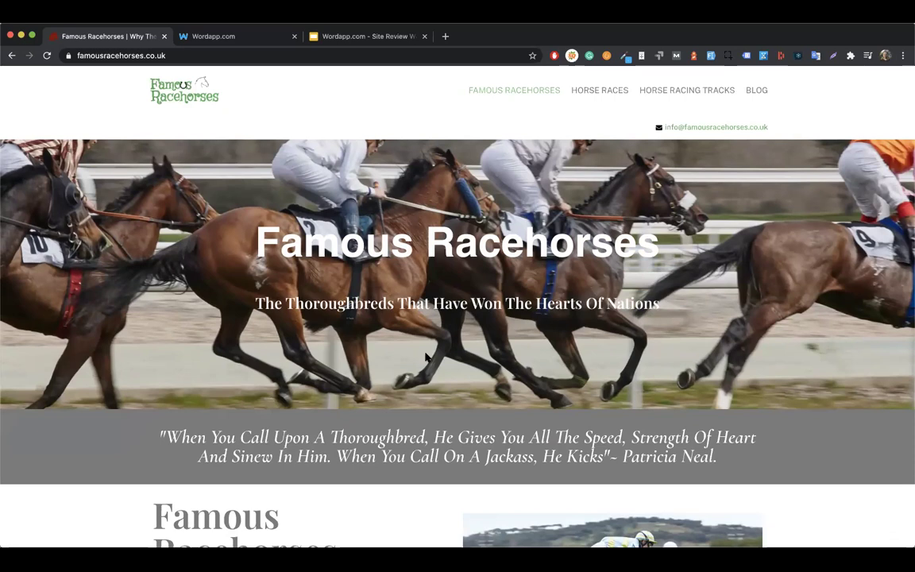
Read the Famous Racehorses introduction and the "What Makes Thoroughbred Racehorses So Special?" section below the banner.
scroll(402, 396, "down", 2)
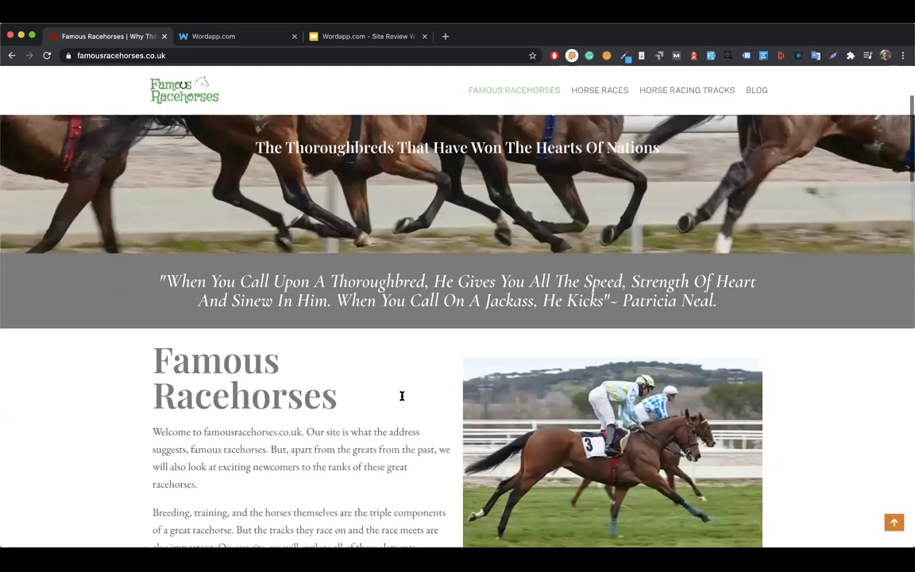
scroll(402, 396, "down", 2)
scroll(402, 395, "up", 1)
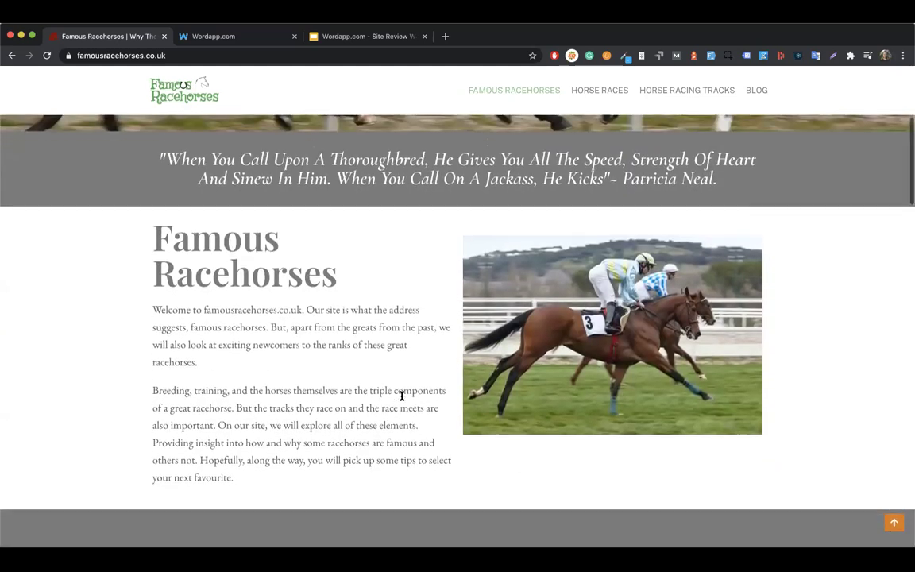
scroll(402, 396, "down", 2)
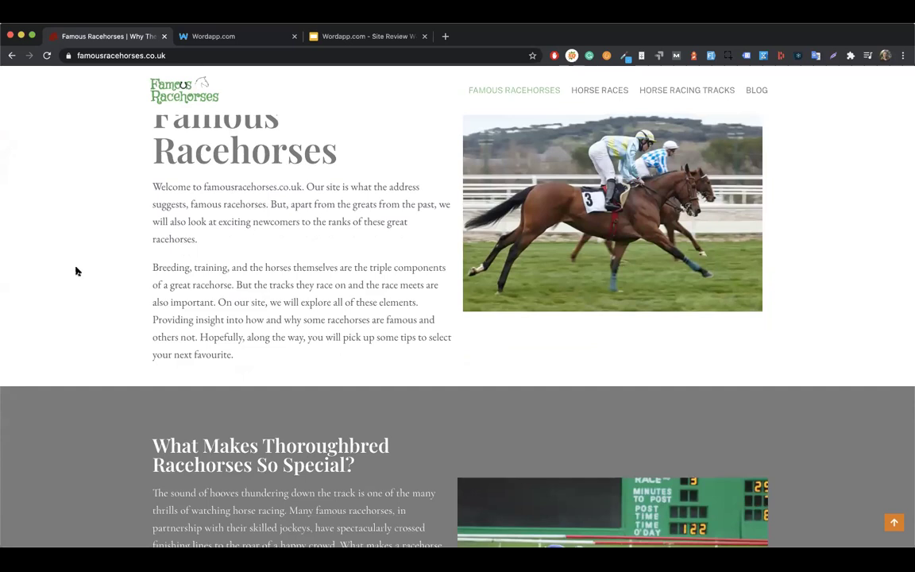
scroll(531, 377, "down", 1)
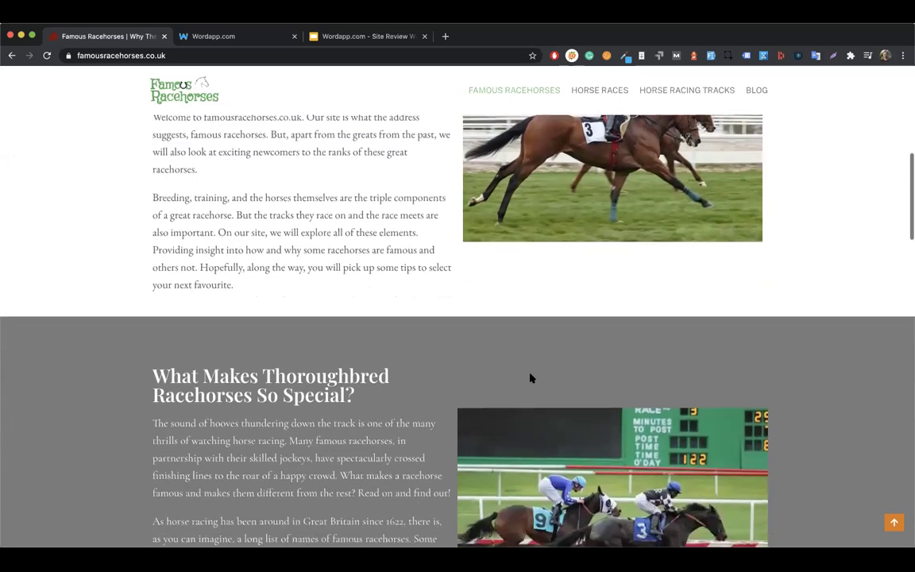
scroll(532, 378, "down", 3)
scroll(531, 378, "up", 1)
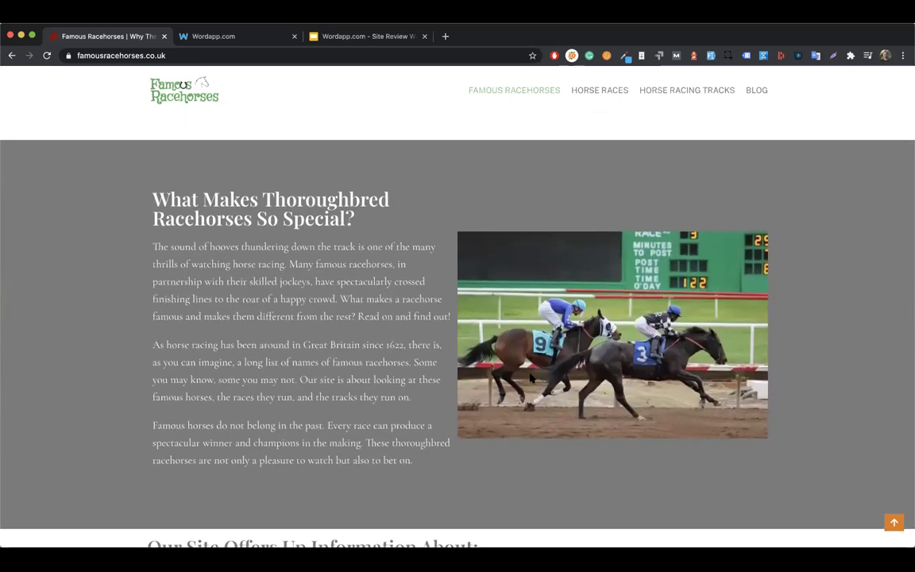
scroll(531, 378, "down", 1)
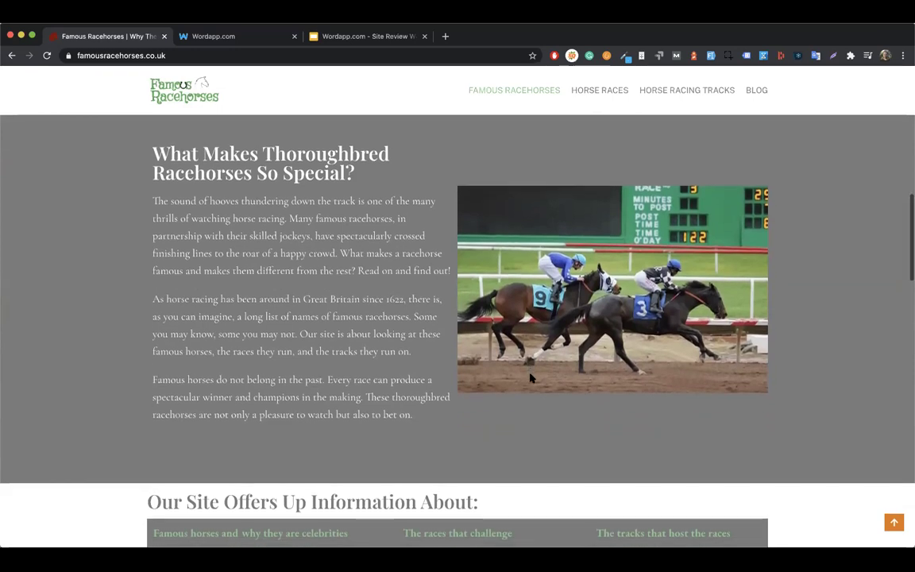
Examine the "Our Site Offers Up Information About:" section, highlighting its heading and checking the captions under the three images.
scroll(532, 378, "down", 5)
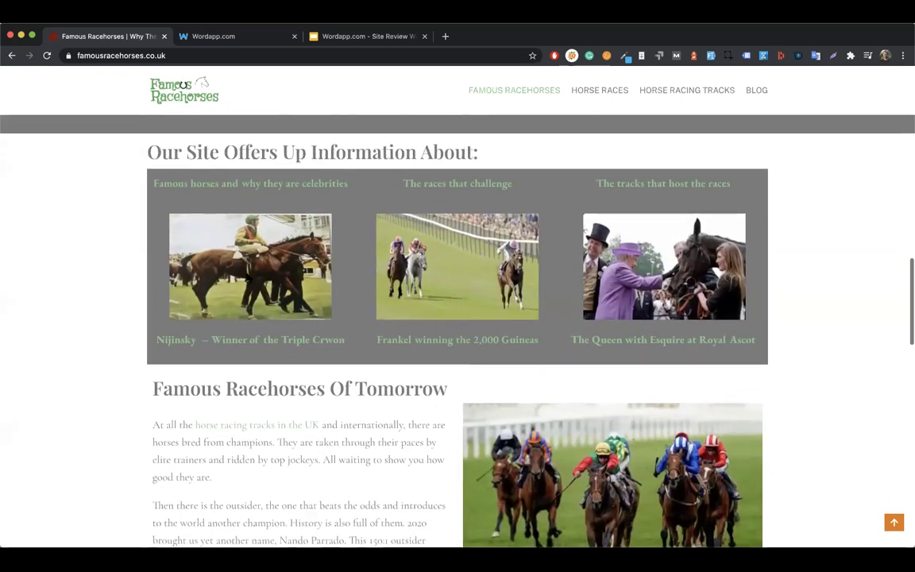
scroll(215, 254, "up", 1)
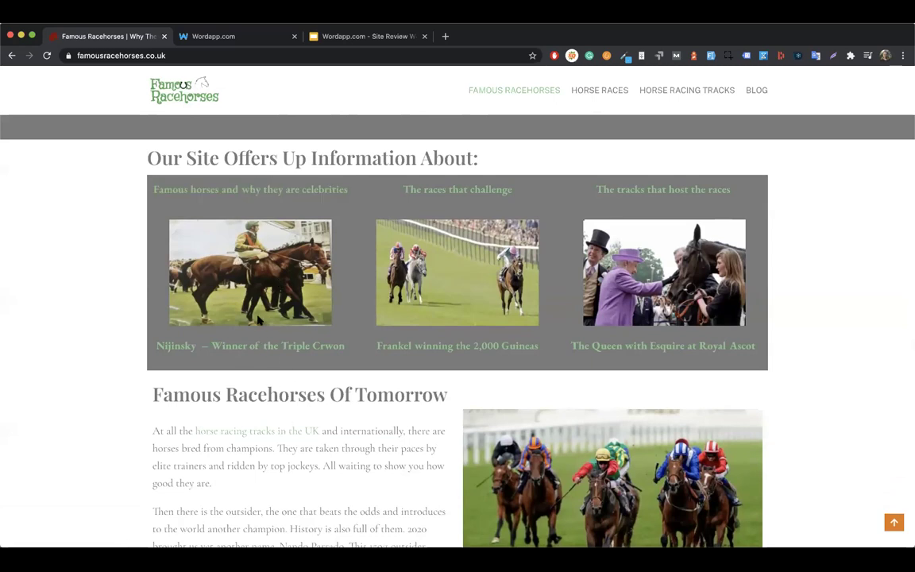
scroll(311, 203, "up", 1)
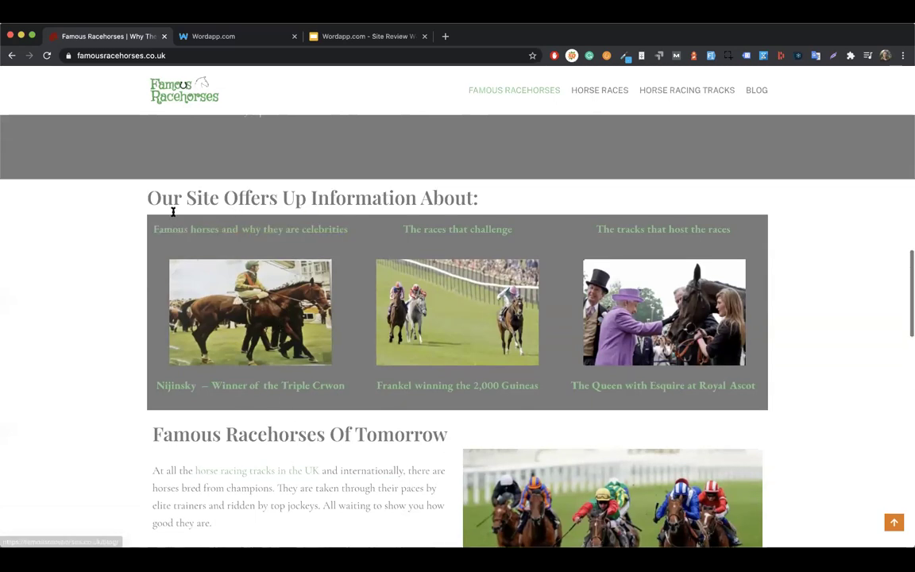
triple_click(304, 205)
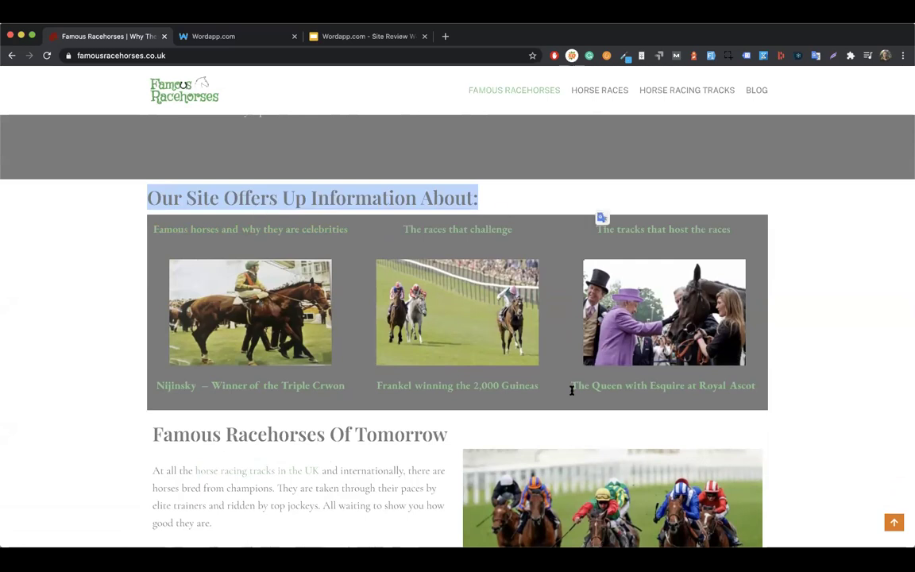
left_click(537, 389)
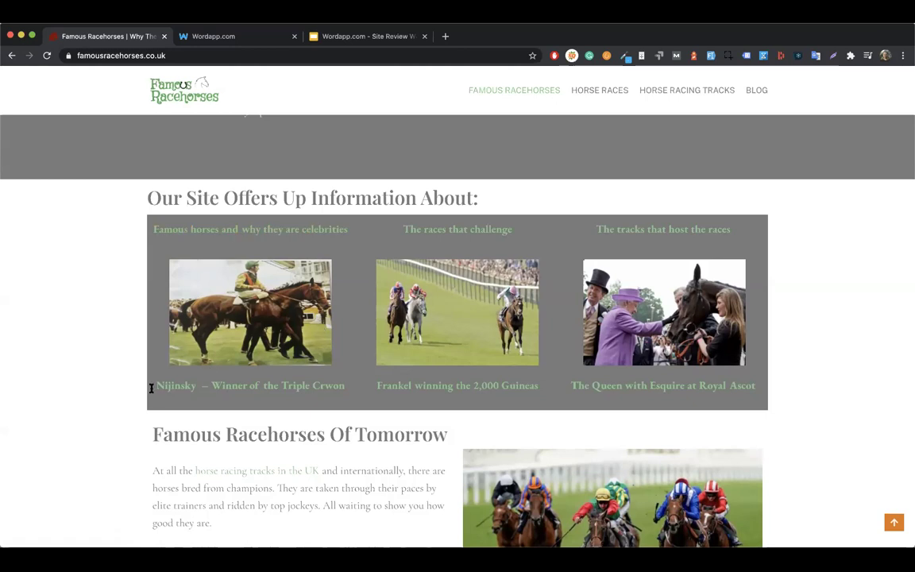
left_click_drag(371, 384, 541, 389)
left_click(536, 387)
Follow the "horse racing tracks in the UK" link under Famous Racehorses Of Tomorrow and return to the homepage.
scroll(454, 385, "down", 3)
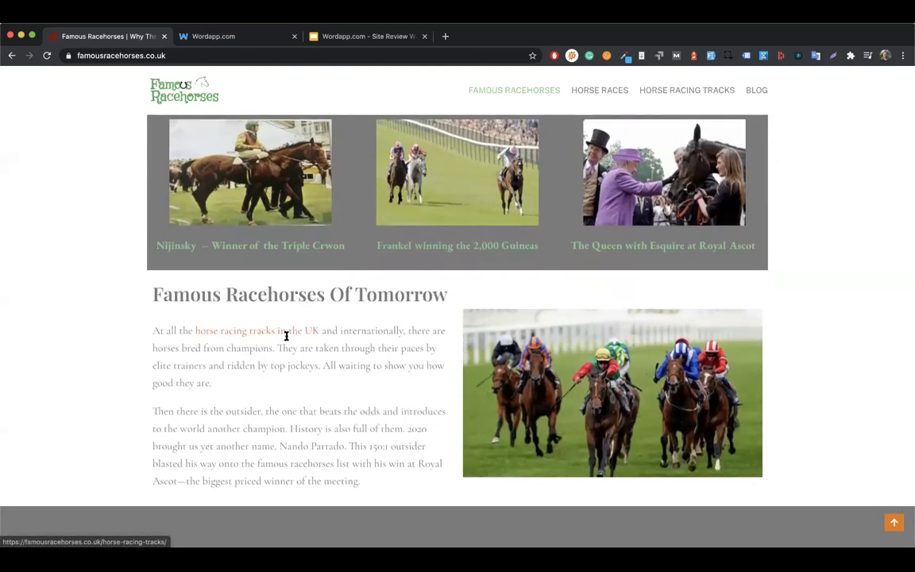
left_click(272, 332)
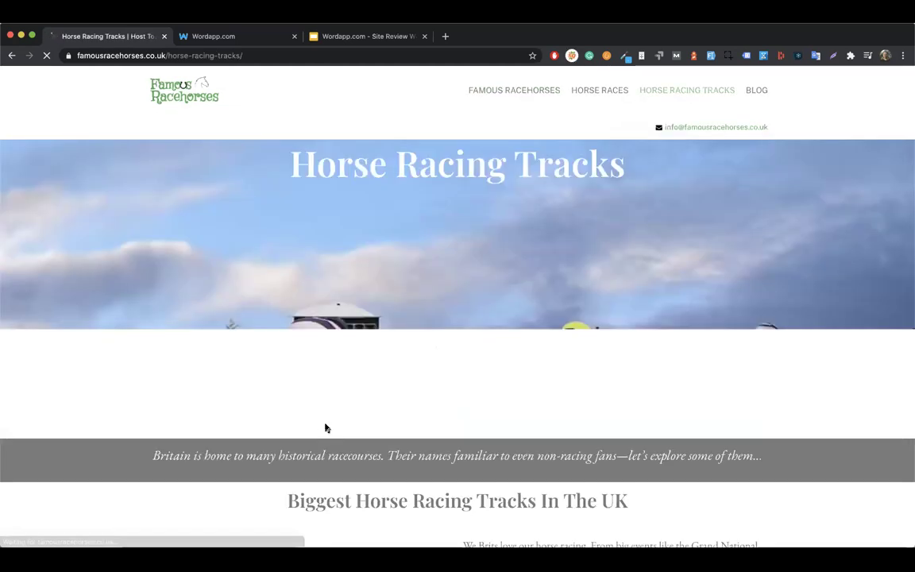
scroll(370, 441, "left", 5)
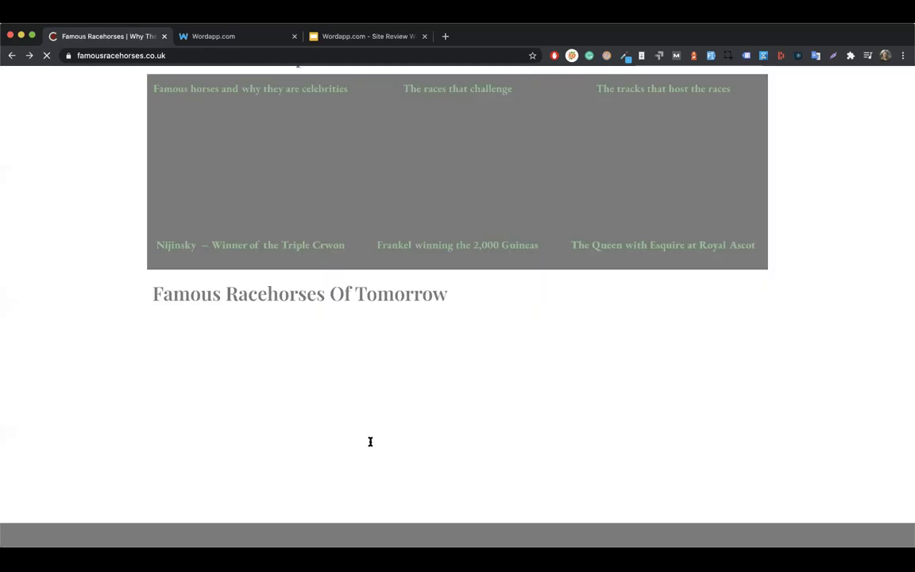
Expand the answers to all three questions under Our Most Frequently Asked Questions and collapse them again.
scroll(370, 442, "down", 5)
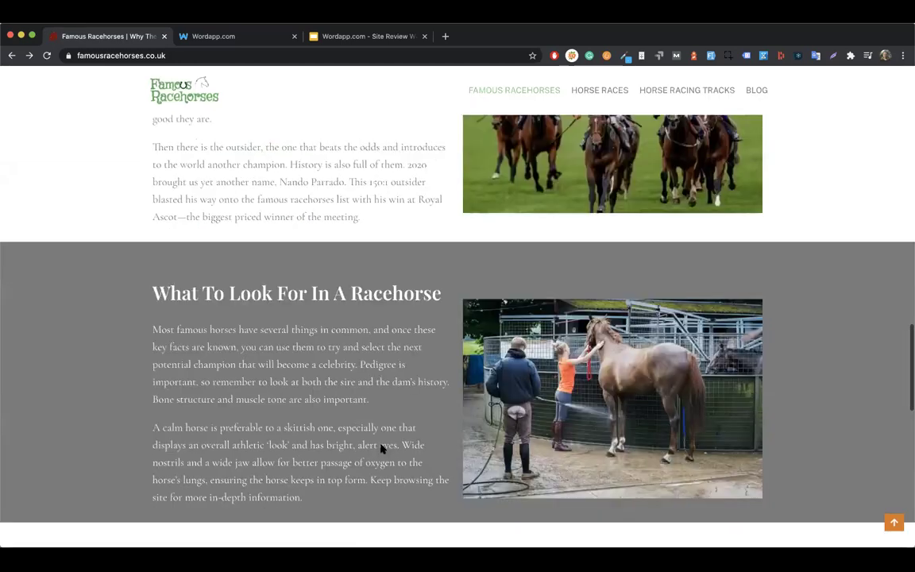
scroll(381, 450, "down", 10)
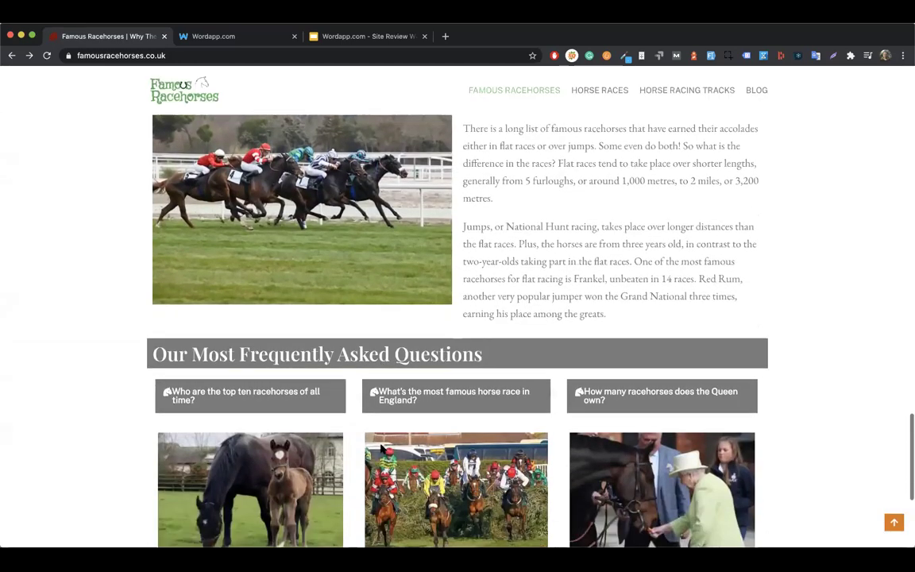
scroll(334, 363, "down", 2)
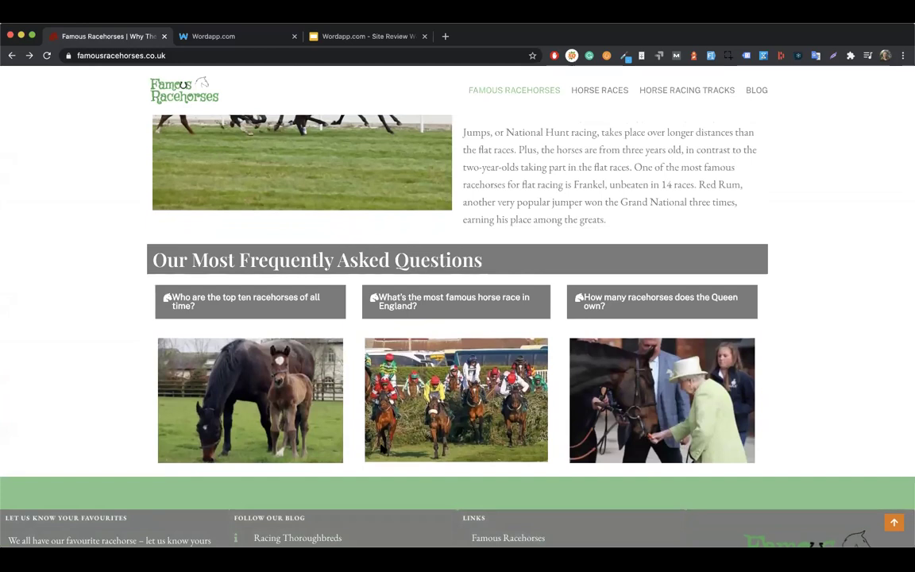
left_click(255, 298)
left_click(254, 298)
left_click(254, 298)
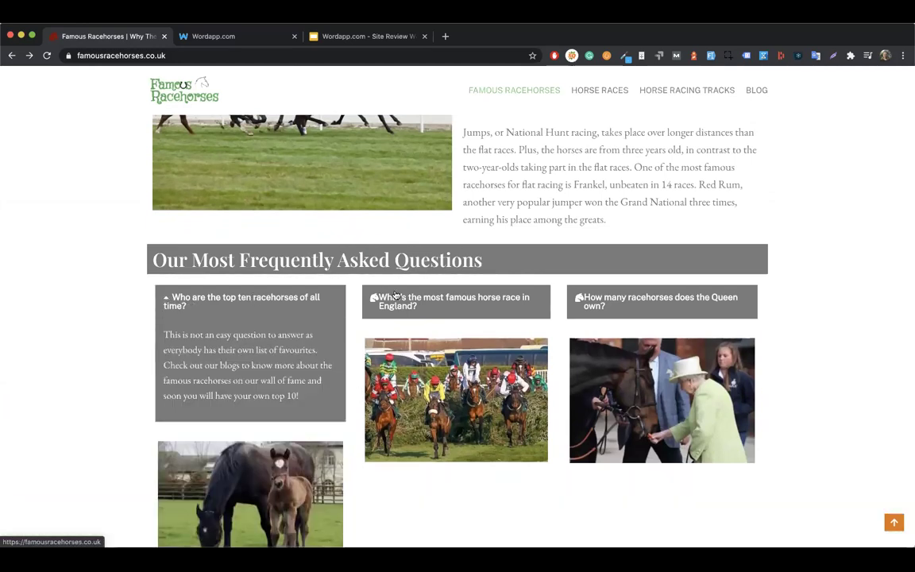
left_click(477, 301)
left_click(592, 302)
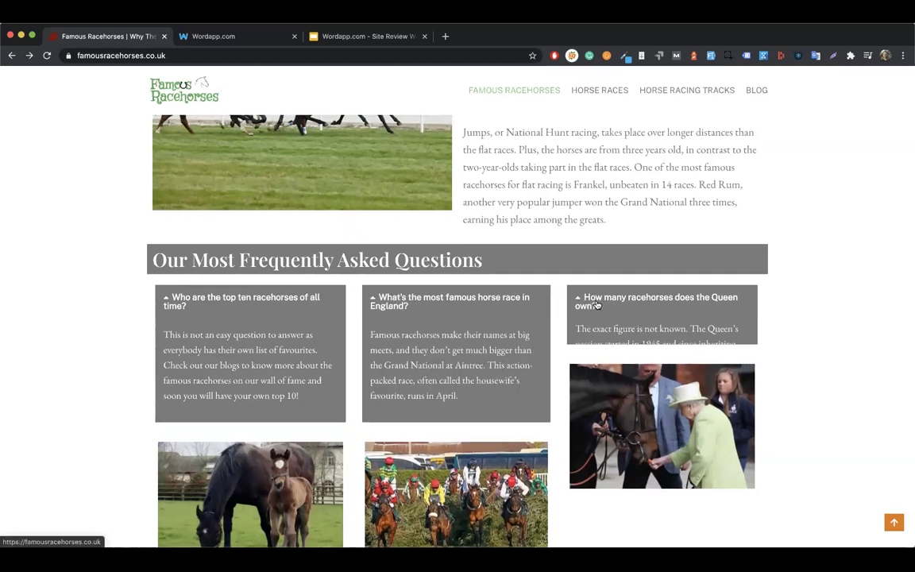
left_click(276, 313)
left_click(467, 300)
left_click(659, 301)
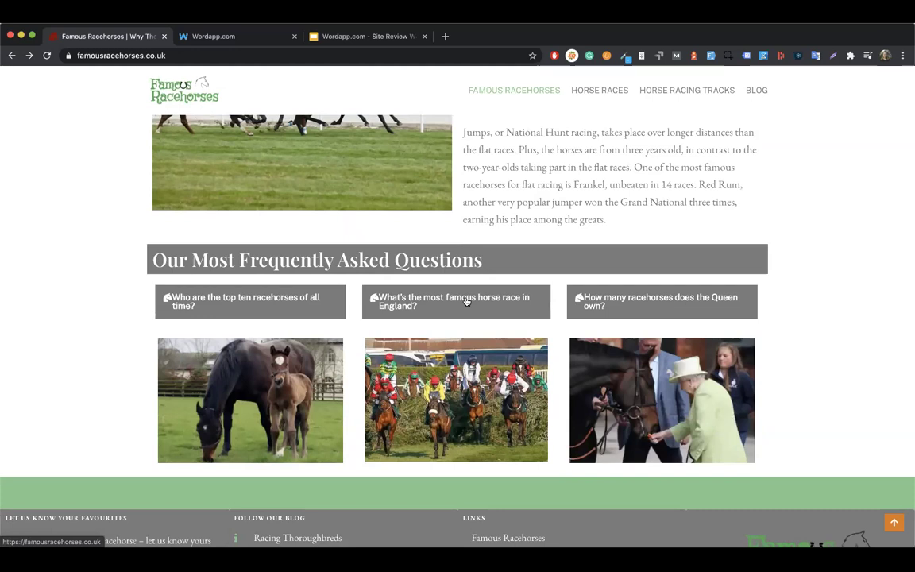
scroll(466, 300, "down", 1)
scroll(467, 301, "up", 1)
scroll(467, 301, "up", 1)
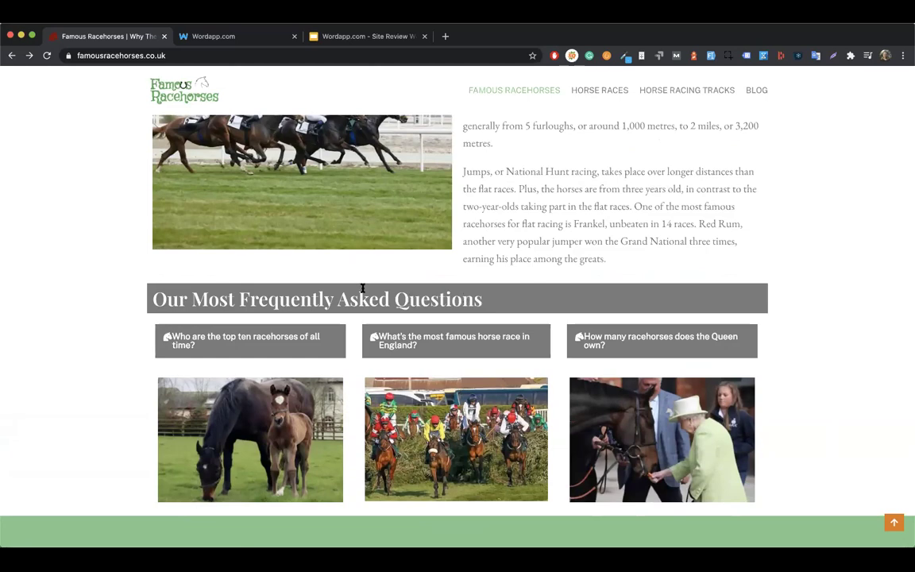
Highlight the contact e-mail address in the homepage header.
scroll(605, 149, "up", 20)
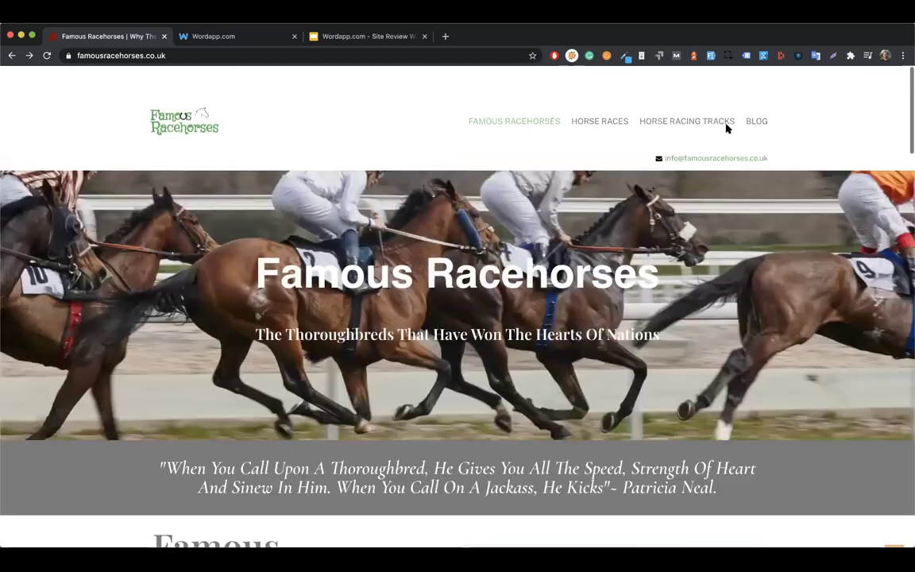
scroll(726, 127, "down", 1)
triple_click(726, 127)
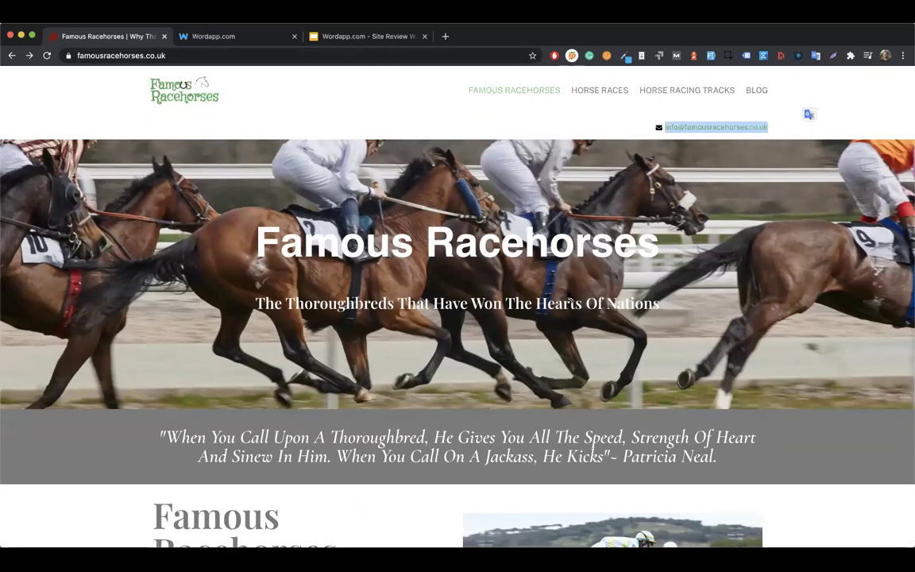
Go back to the frequently asked questions and check the answer on how many racehorses the Queen owns.
scroll(568, 297, "down", 15)
scroll(568, 298, "down", 8)
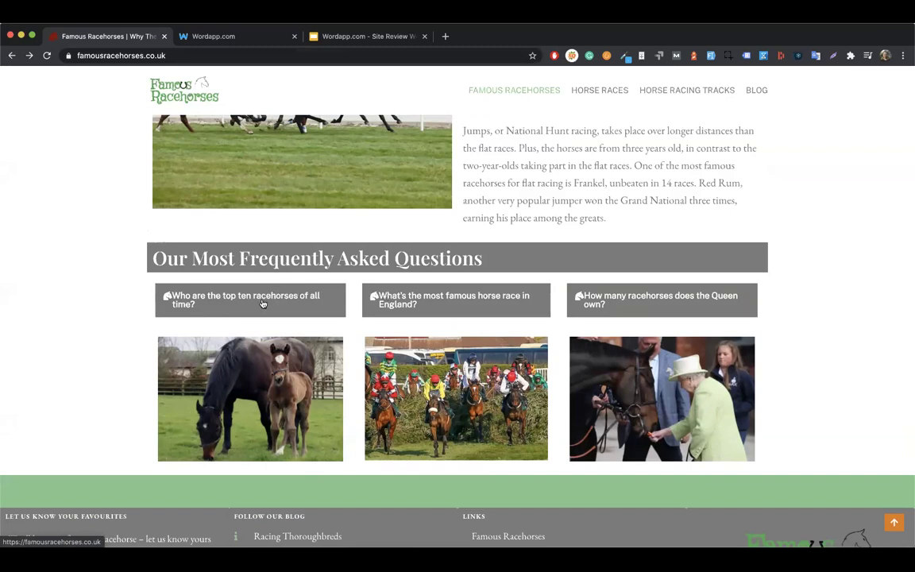
left_click(632, 297)
left_click(632, 297)
scroll(310, 439, "down", 2)
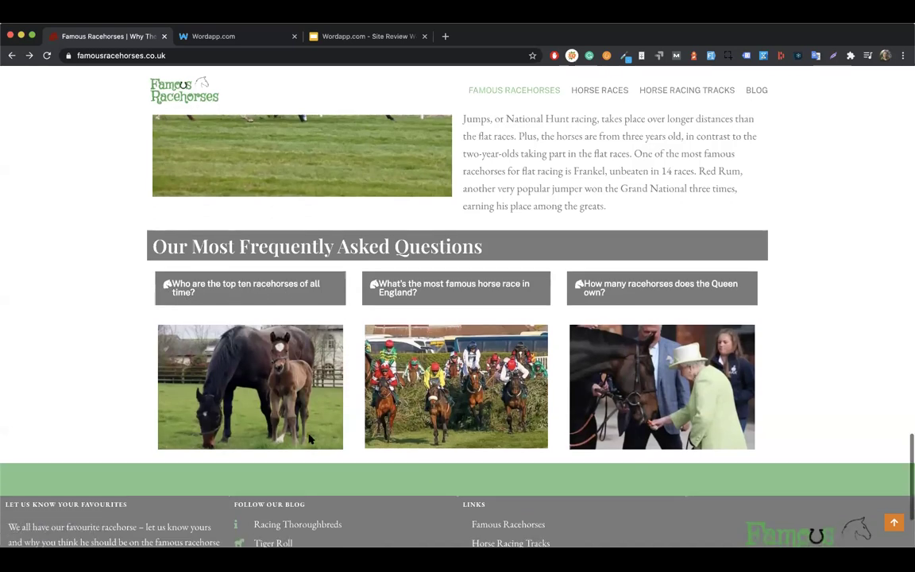
Look back over the homepage up to its banner and highlight the footer content from the favourites text to the contact e-mail.
scroll(310, 440, "down", 2)
scroll(309, 437, "up", 10)
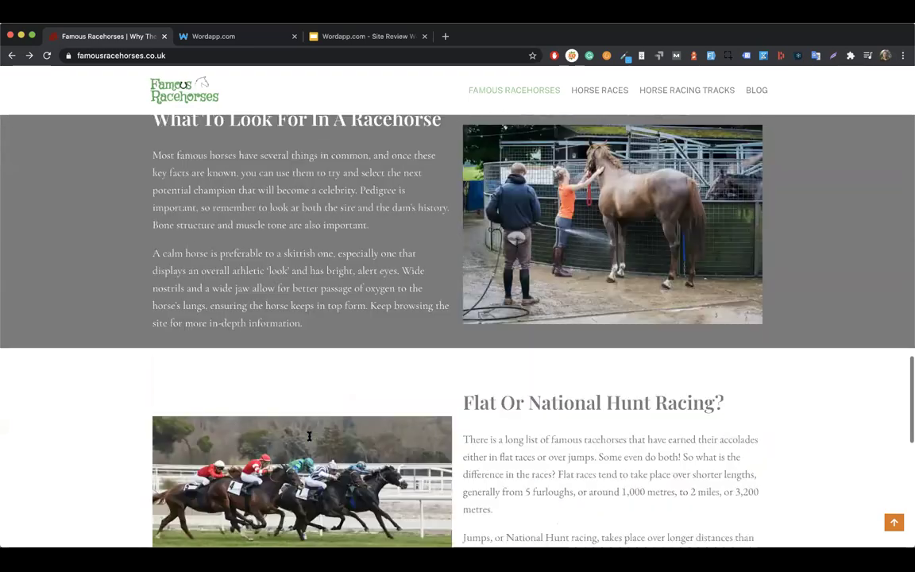
scroll(310, 437, "up", 15)
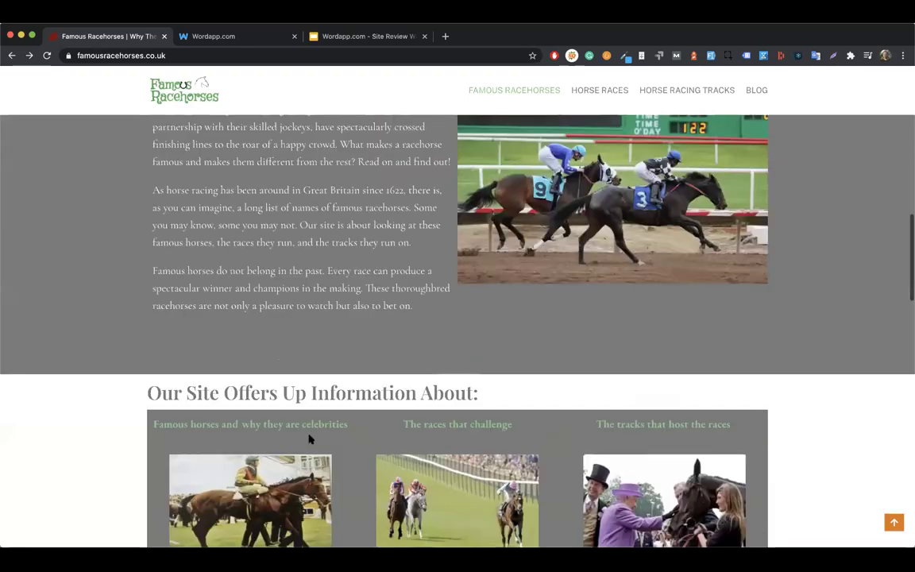
scroll(310, 439, "up", 10)
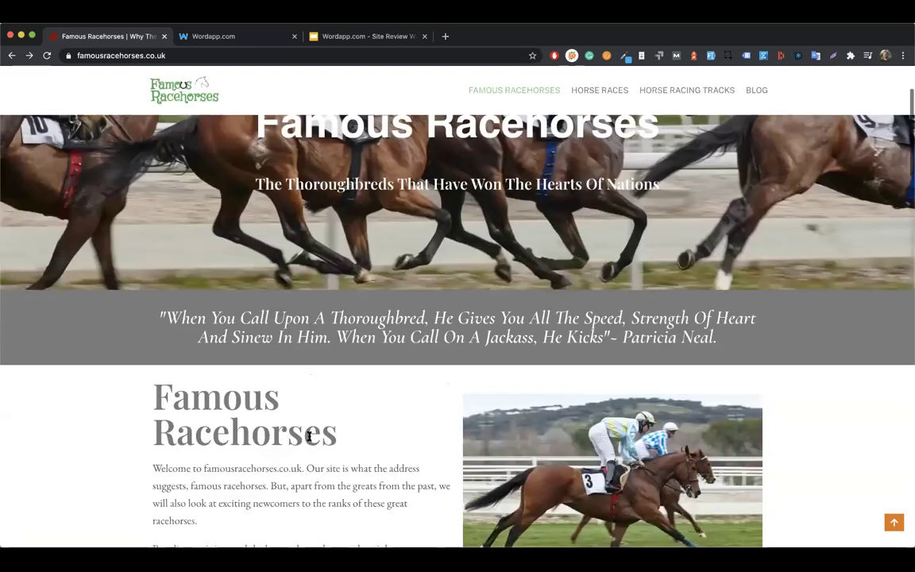
scroll(310, 437, "up", 2)
scroll(310, 437, "down", 20)
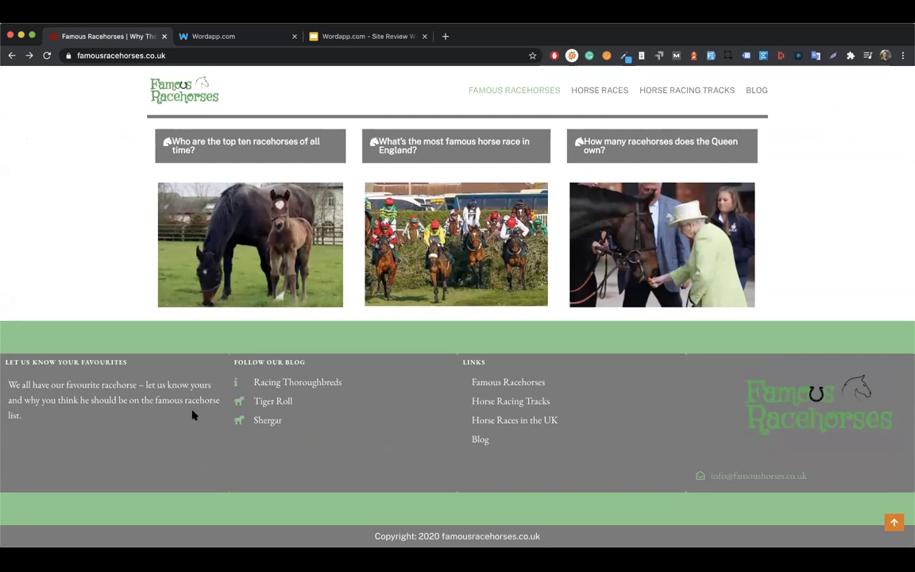
scroll(212, 452, "up", 3)
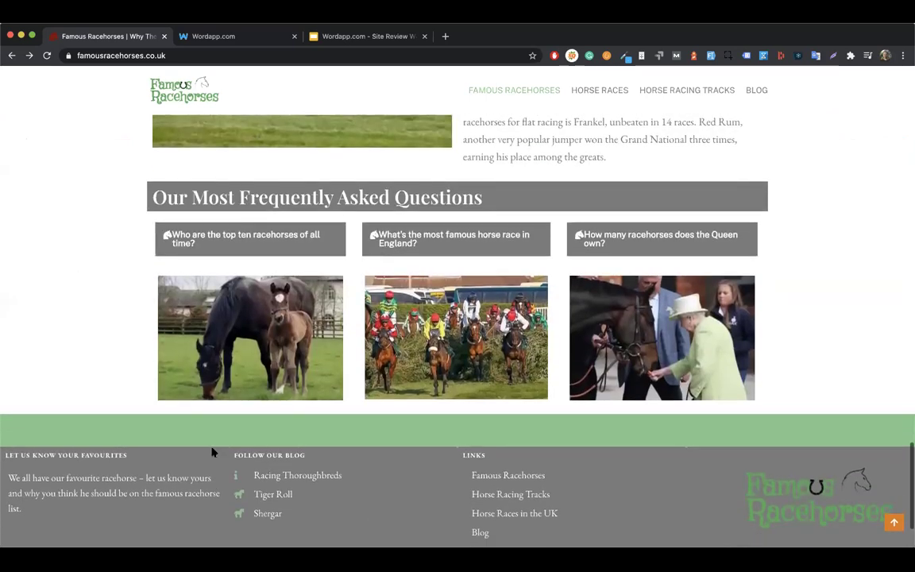
scroll(212, 451, "down", 3)
left_click_drag(75, 367, 819, 481)
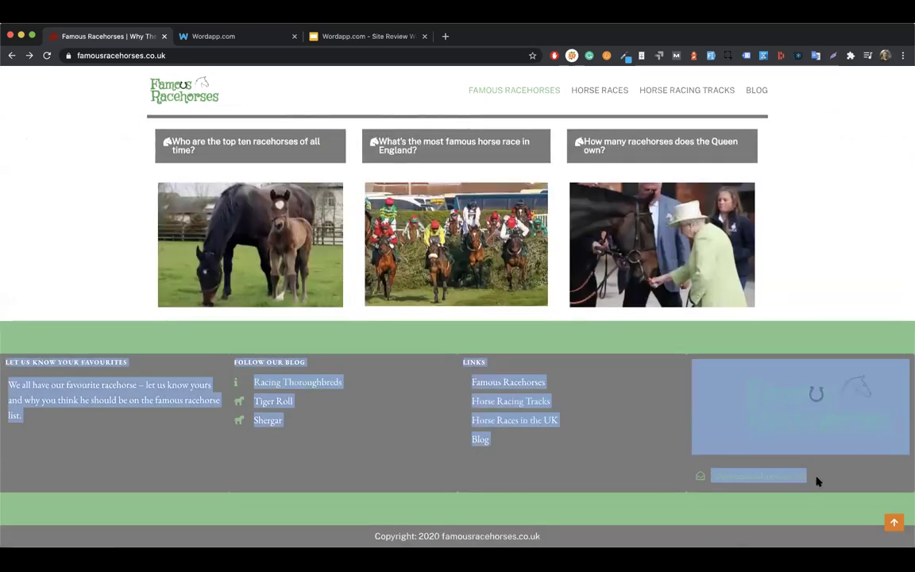
Highlight the Let Us Know Your Favourites text in the footer, clear the selection and look over the blog and page links.
left_click(525, 492)
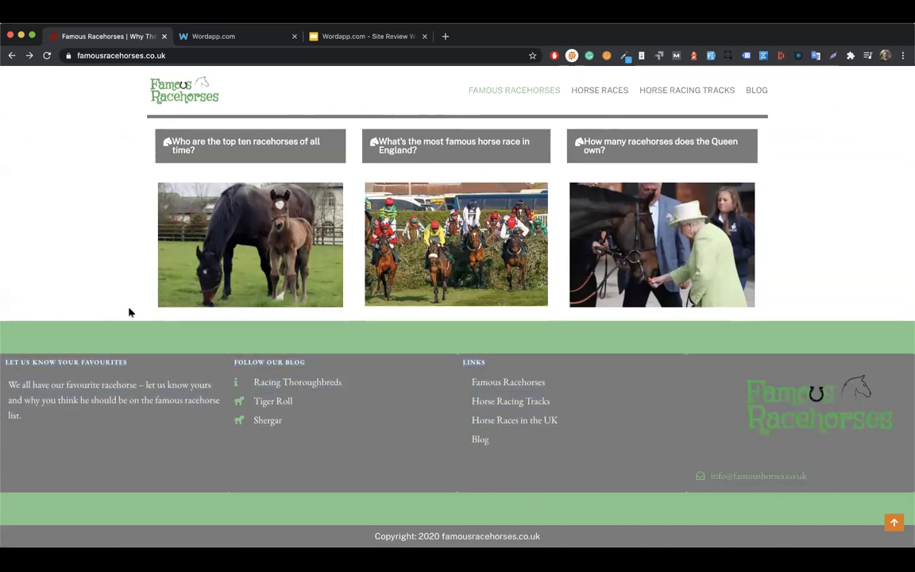
left_click_drag(163, 321, 164, 468)
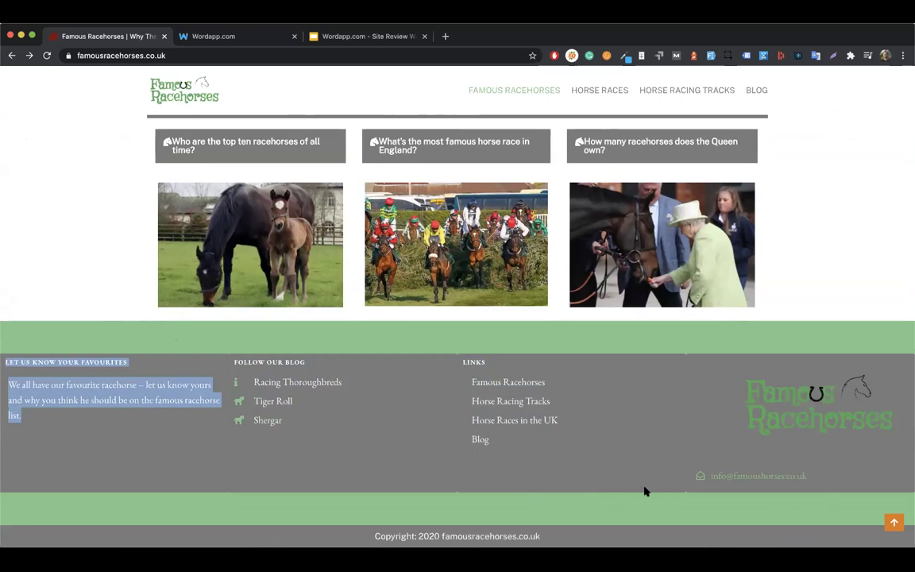
left_click(606, 479)
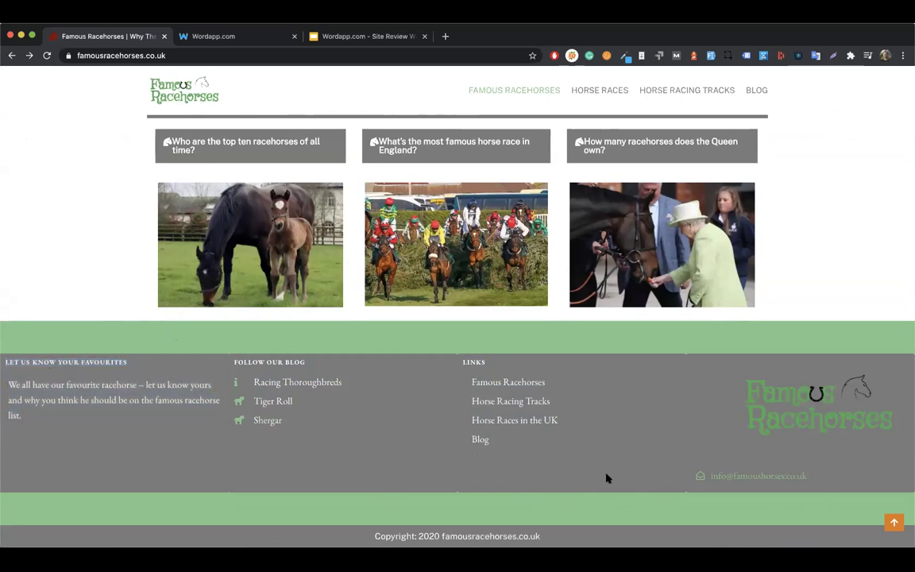
scroll(645, 474, "up", 3)
scroll(648, 473, "down", 1)
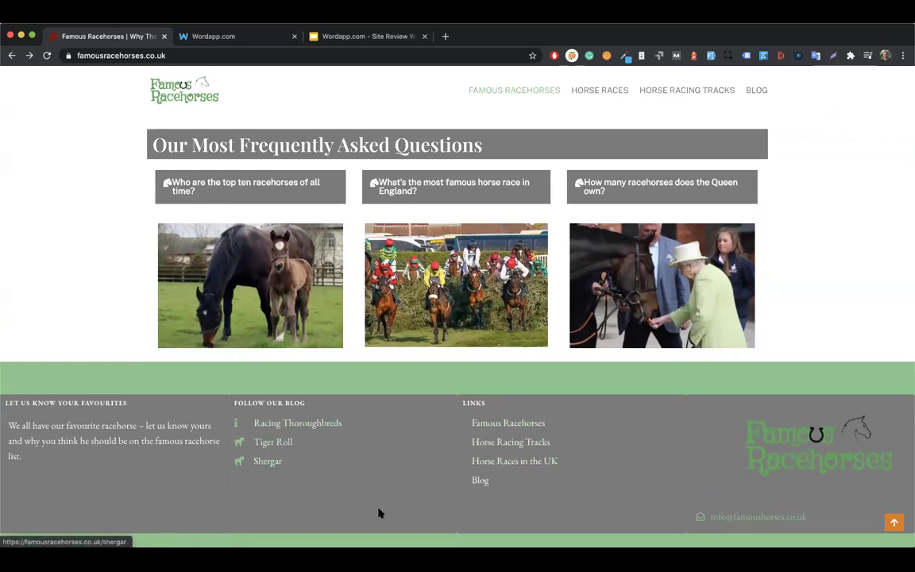
scroll(380, 513, "down", 2)
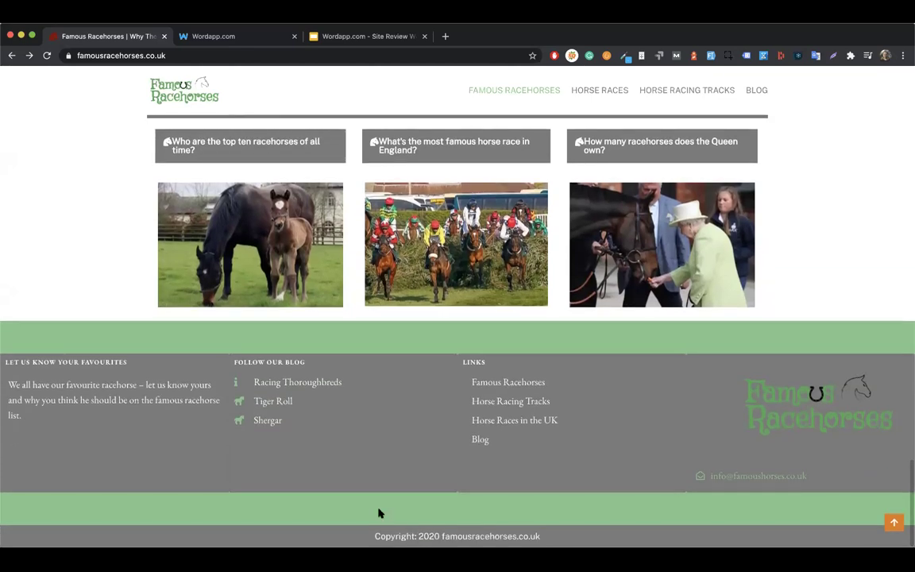
Return to the homepage banner and open the Horse Races page from the site navigation.
scroll(380, 513, "up", 10)
scroll(380, 513, "up", 15)
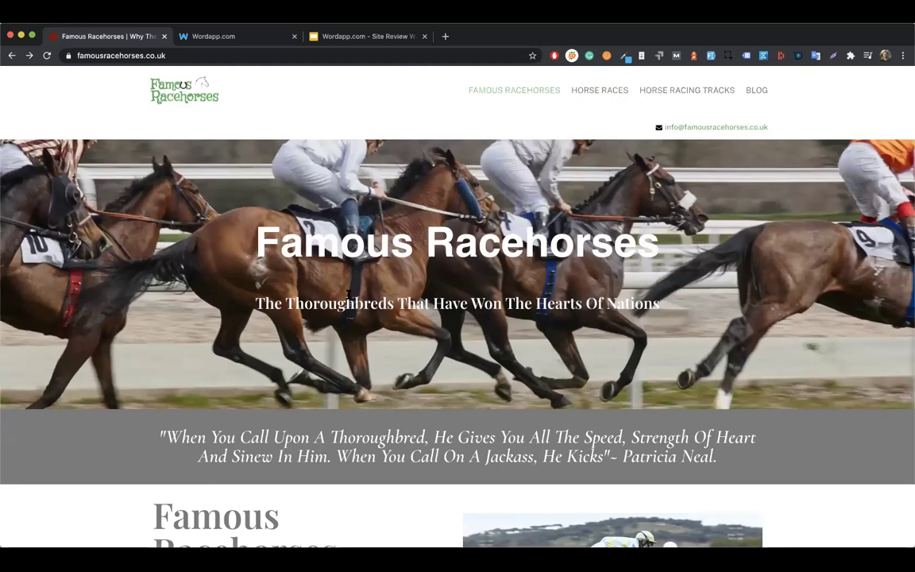
left_click(594, 95)
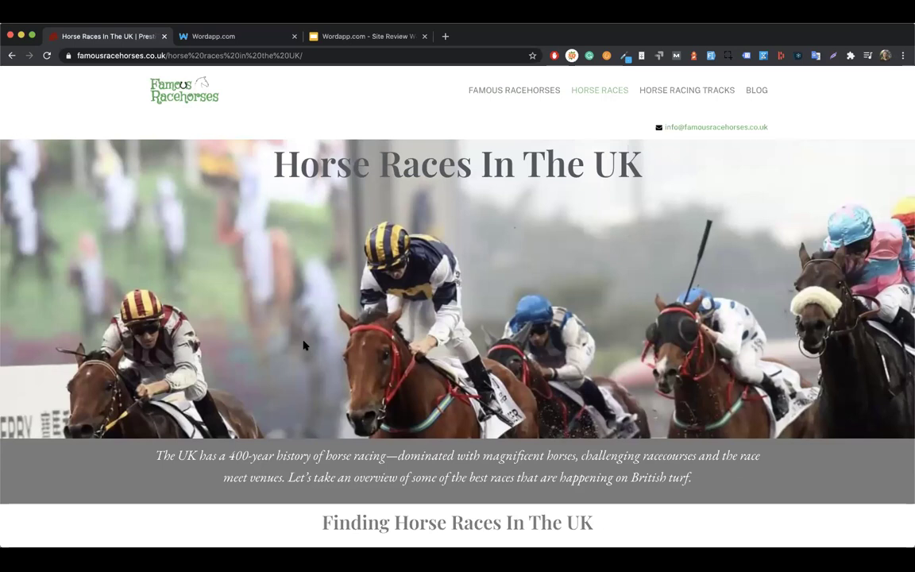
Open theveganista.se in a new tab for comparison and highlight the banner's Vegan heading, tagline and three keywords.
key("ctrl+t")
type("thev")
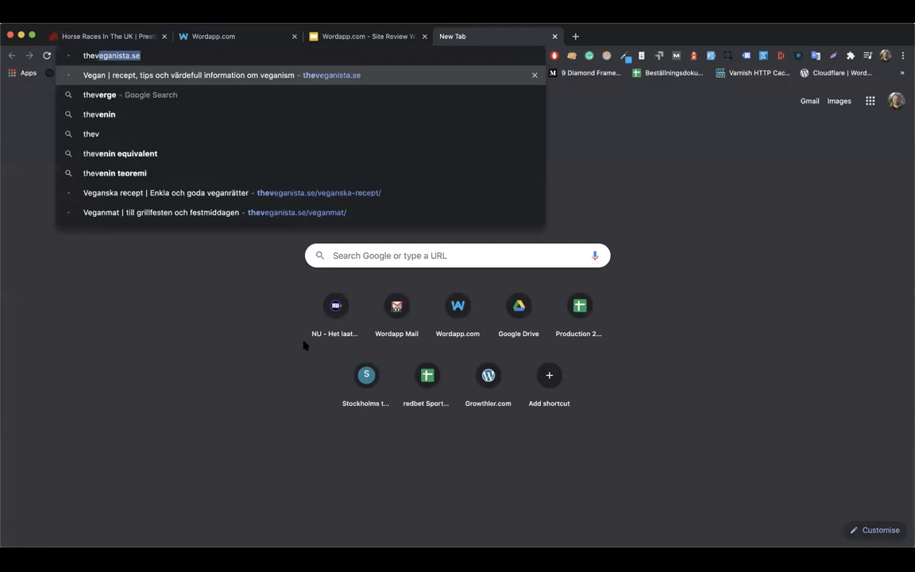
key("Return")
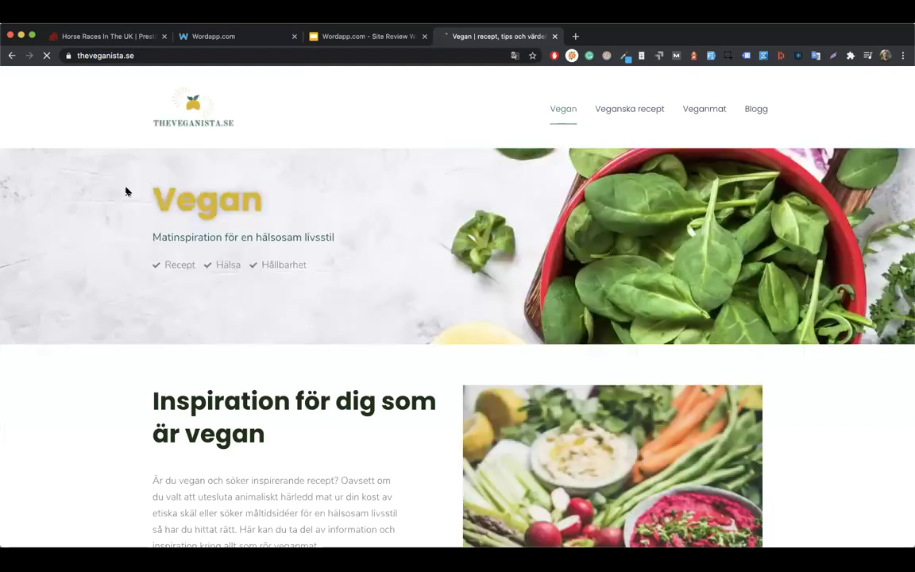
left_click_drag(124, 190, 266, 199)
left_click_drag(368, 251, 352, 278)
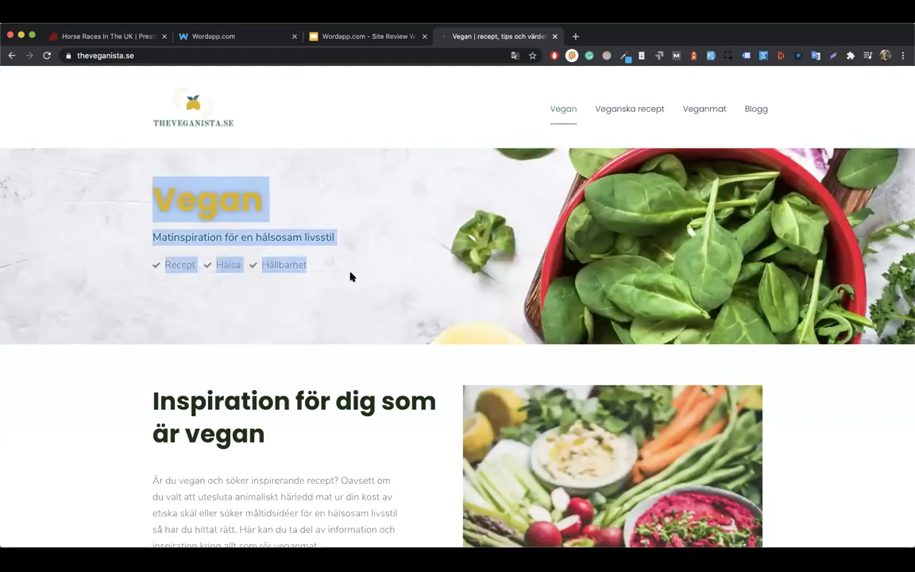
left_click(361, 263)
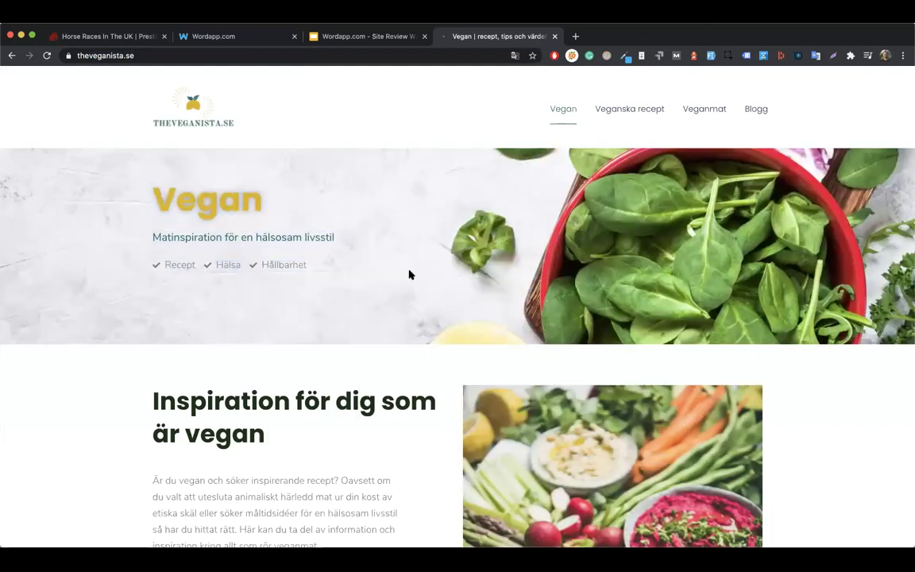
left_click_drag(131, 194, 324, 274)
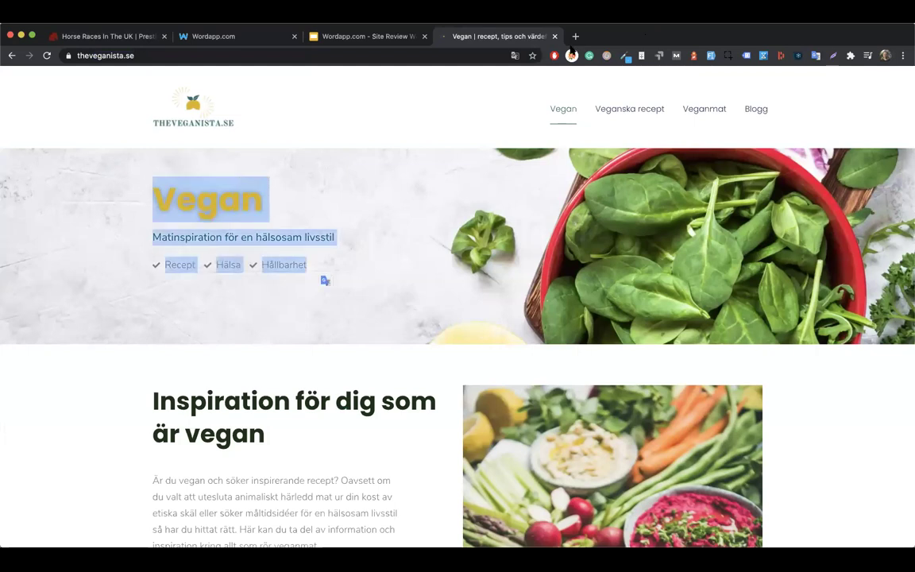
Close theveganista.se, return to the Horse Races page and highlight its banner heading for comparison.
left_click(112, 36)
left_click_drag(269, 167, 654, 186)
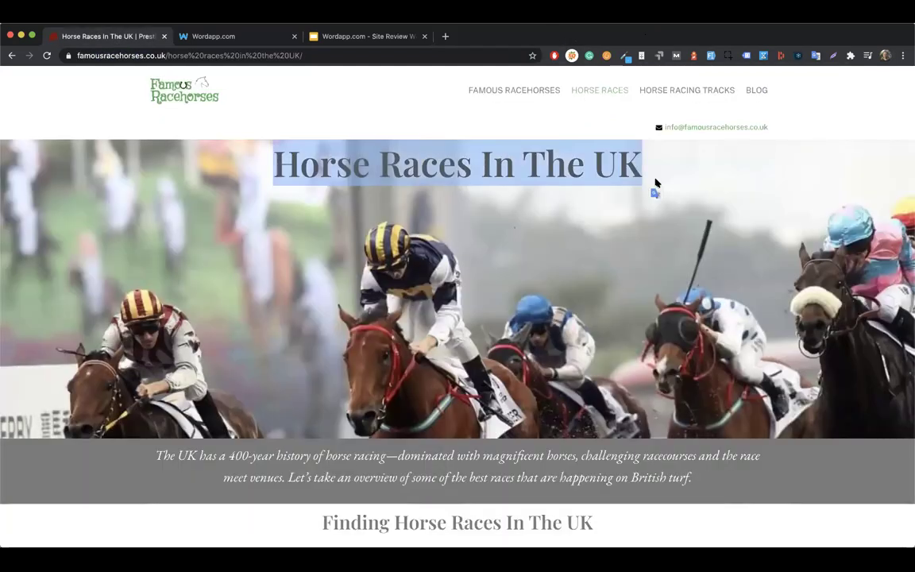
left_click(322, 304)
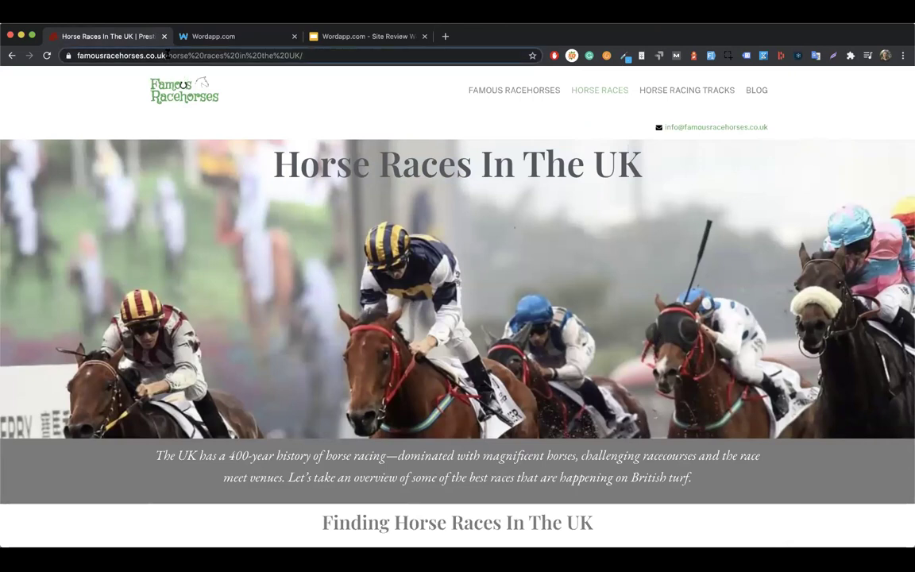
Replace each %20 in the page's web address with a hyphen and load famousracehorses.co.uk/horse-races-in-the-UK/.
left_click_drag(168, 55, 324, 57)
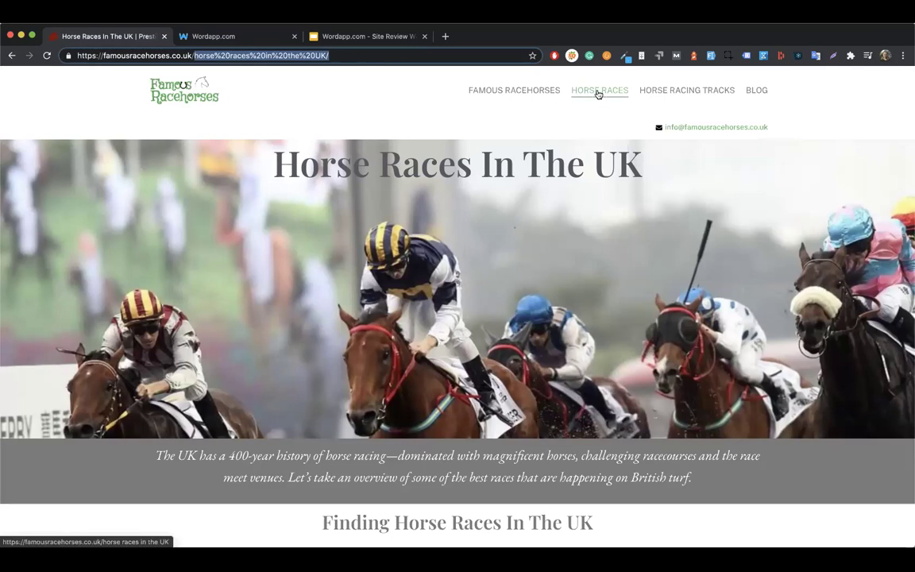
left_click_drag(214, 55, 231, 56)
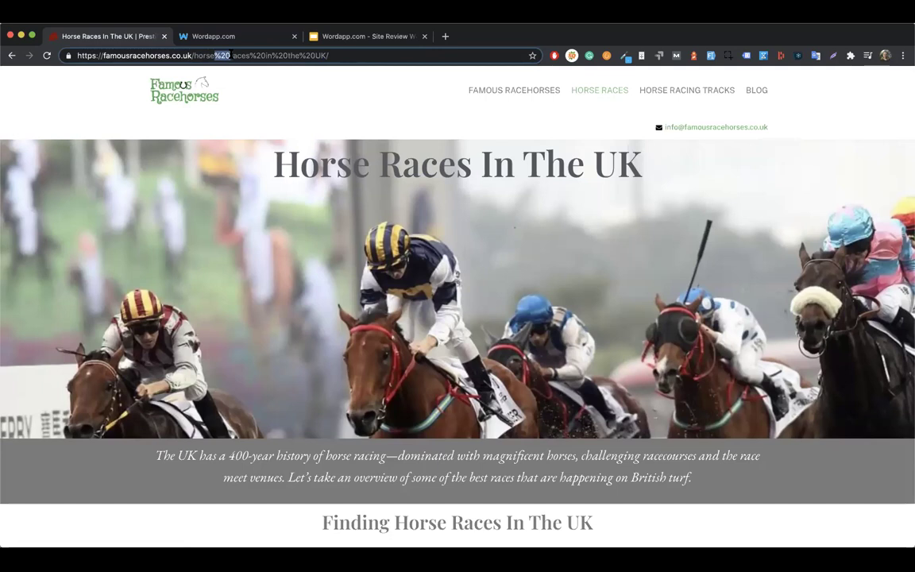
left_click(231, 55)
left_click_drag(231, 56, 217, 56)
type("-")
left_click_drag(260, 56, 243, 55)
type("-")
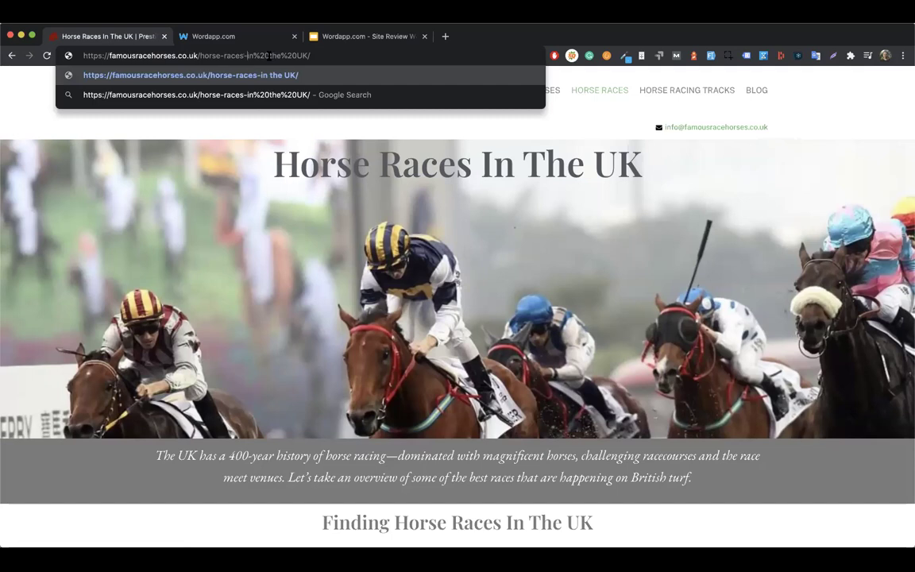
left_click_drag(255, 55, 273, 56)
type("-in-")
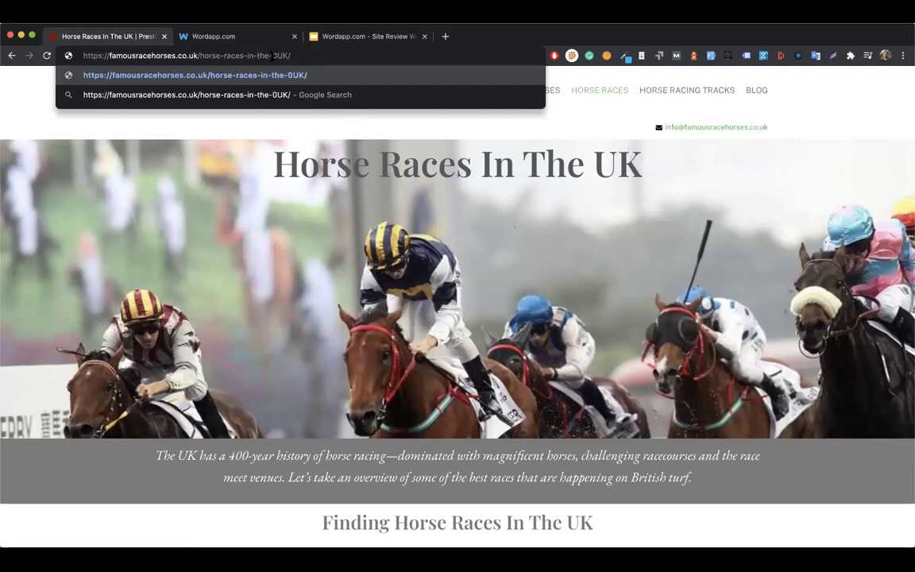
key("BackSpace")
key("Return")
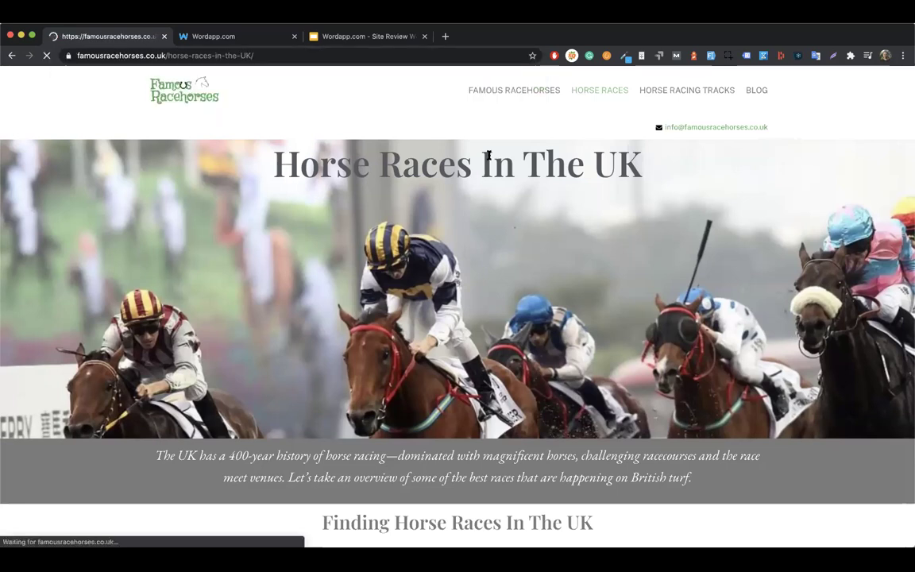
left_click(238, 55)
left_click(259, 56)
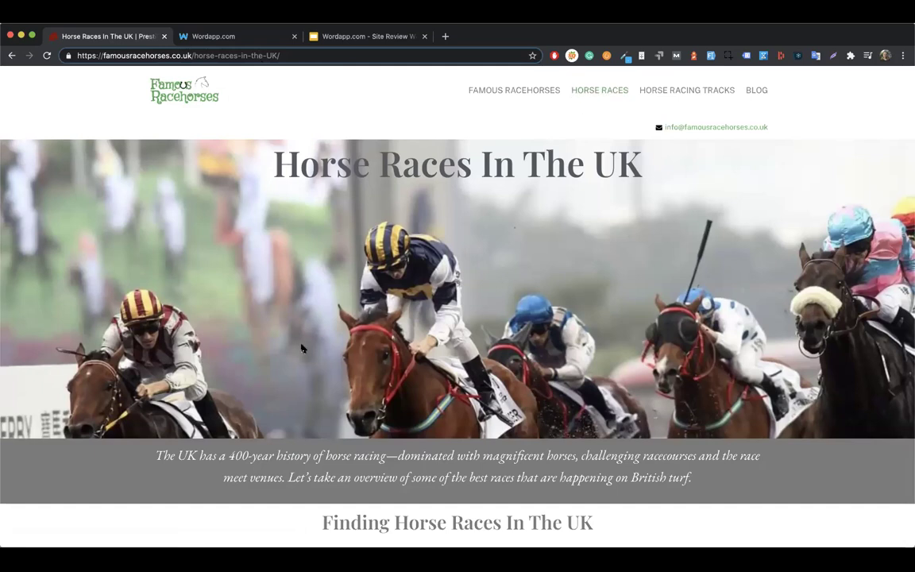
Check the position of the Horse Races In The UK heading over the banner photo by highlighting it twice.
scroll(302, 348, "down", 1)
scroll(164, 225, "up", 1)
left_click_drag(247, 164, 642, 165)
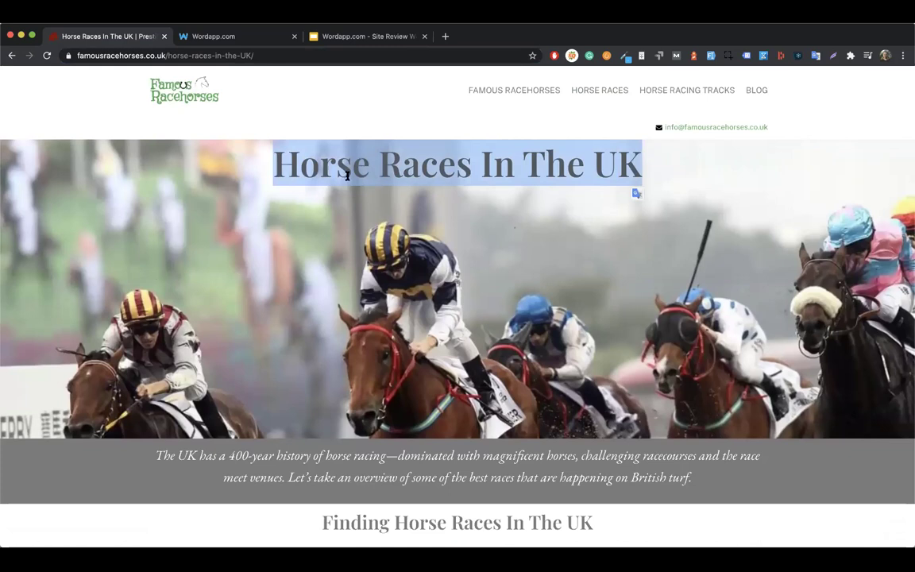
left_click(206, 268)
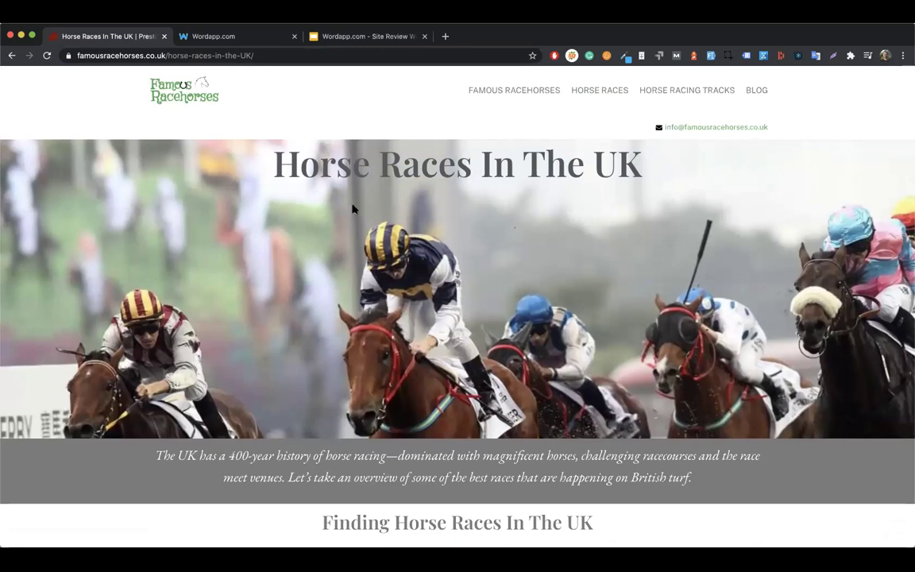
left_click_drag(243, 155, 628, 173)
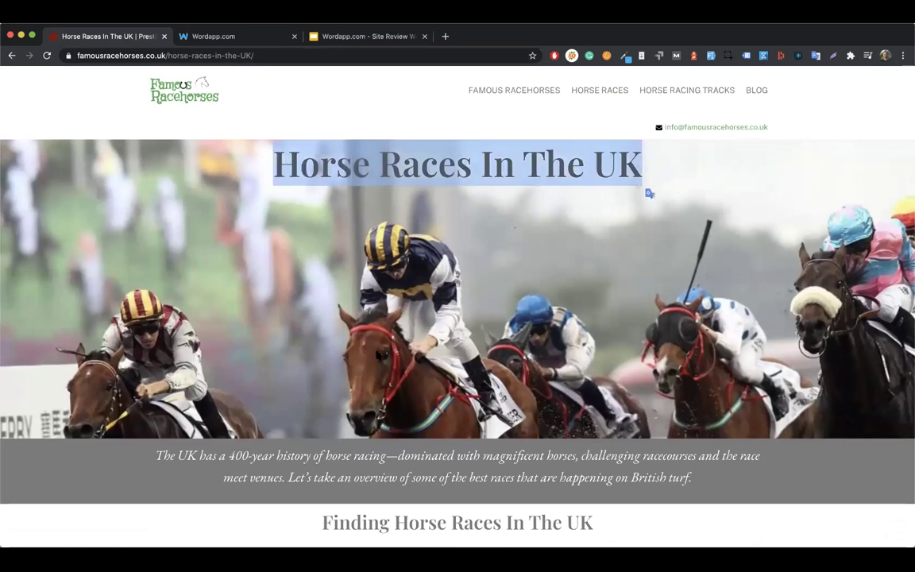
Test the horse icon link under Don't Forget To Visit Our Other Exciting Pages and go back to the Horse Races page.
scroll(378, 355, "down", 5)
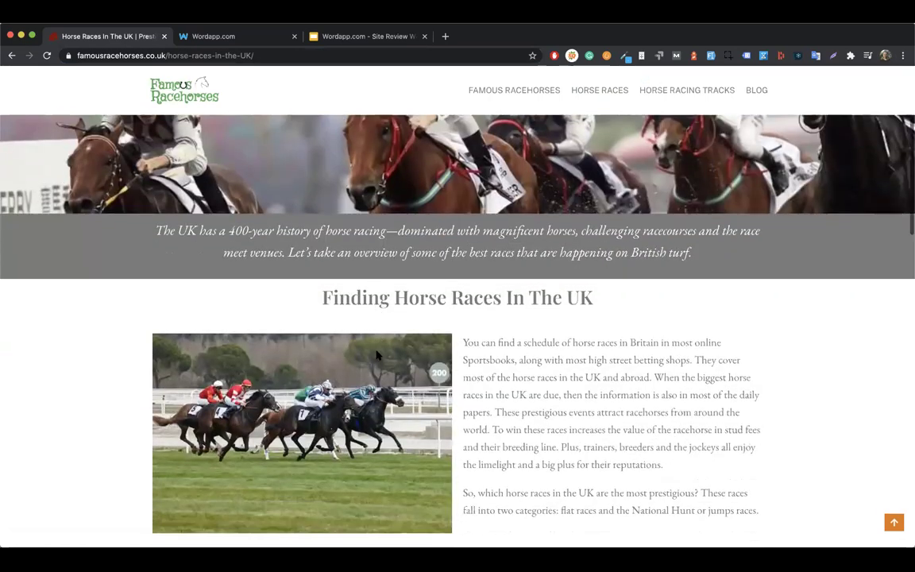
scroll(378, 356, "down", 6)
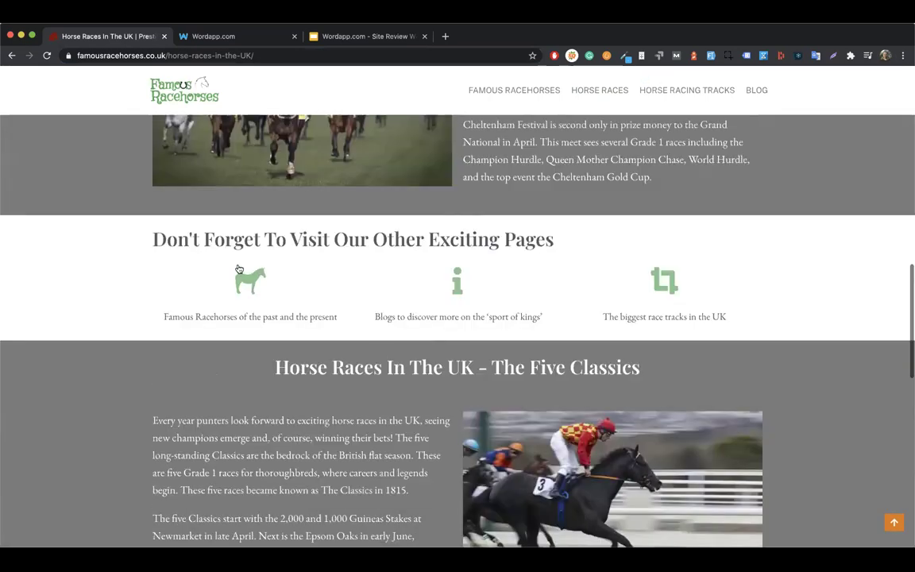
left_click(242, 278)
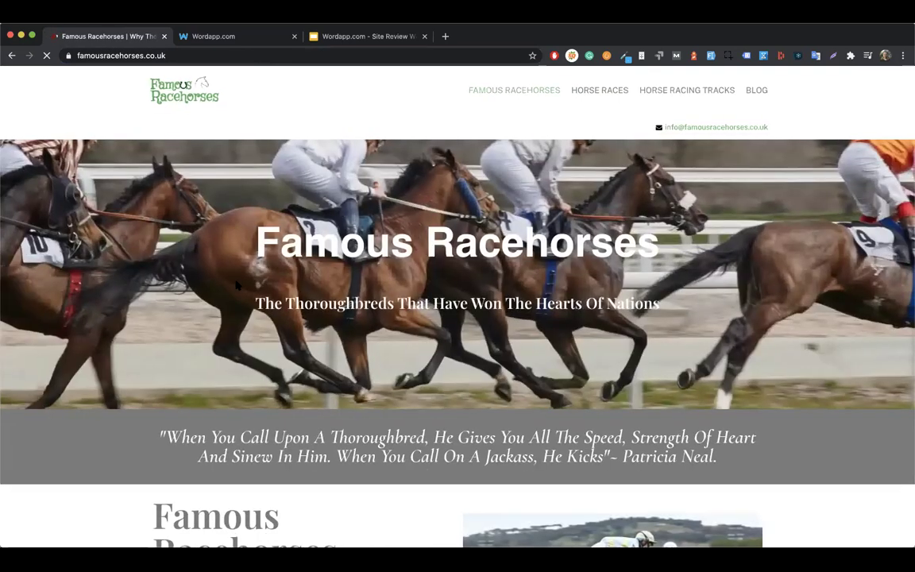
left_click(255, 278)
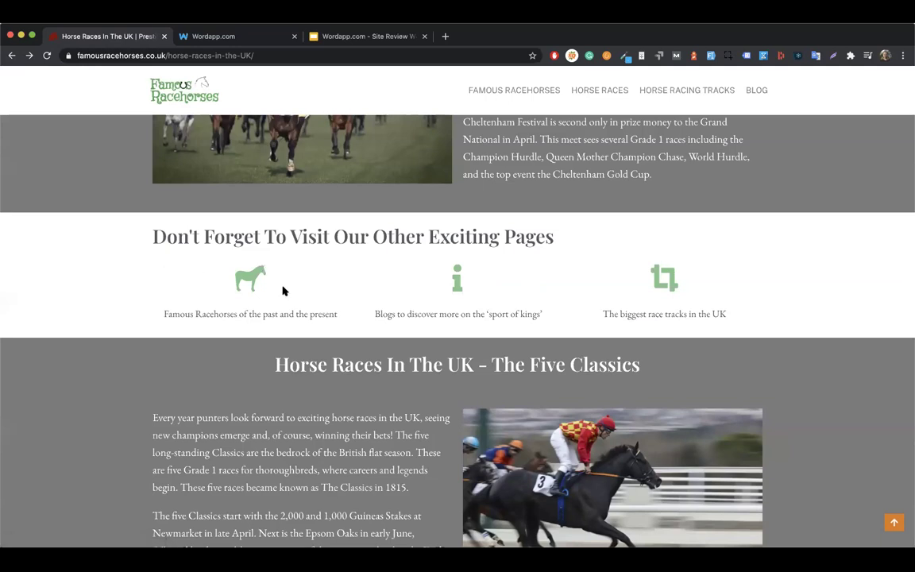
Highlight the captions under the three page-link icons, clear them and highlight only the caption about blogs on the 'sport of kings'.
left_click_drag(282, 290, 303, 344)
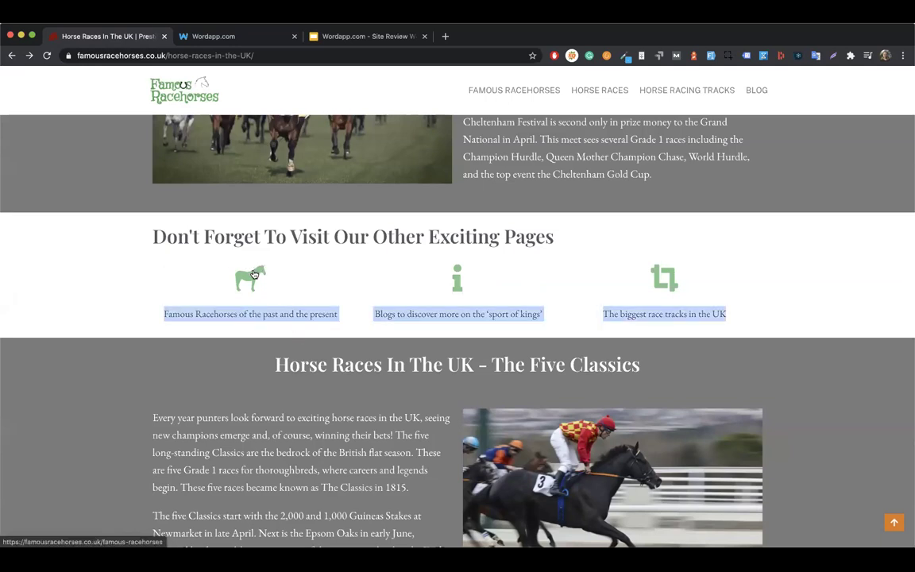
left_click(278, 285)
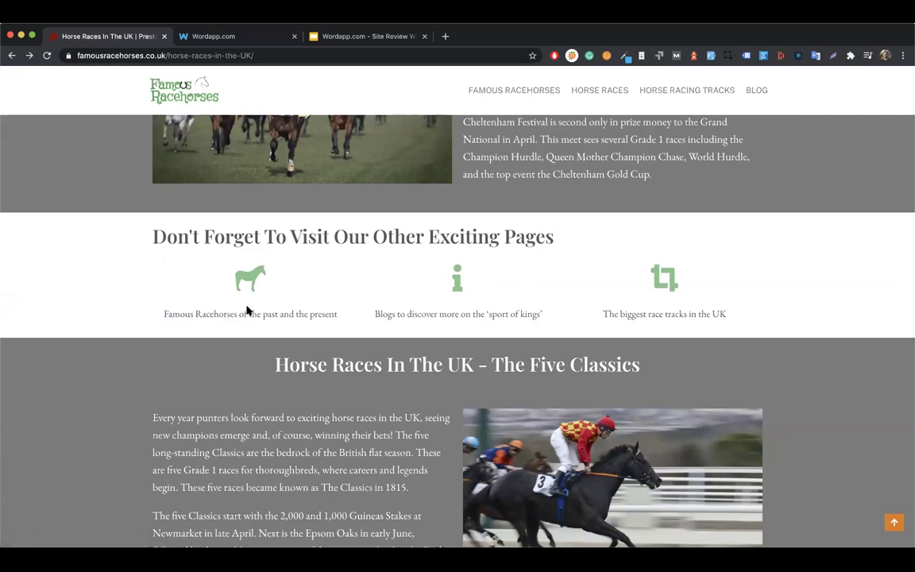
scroll(295, 437, "up", 2)
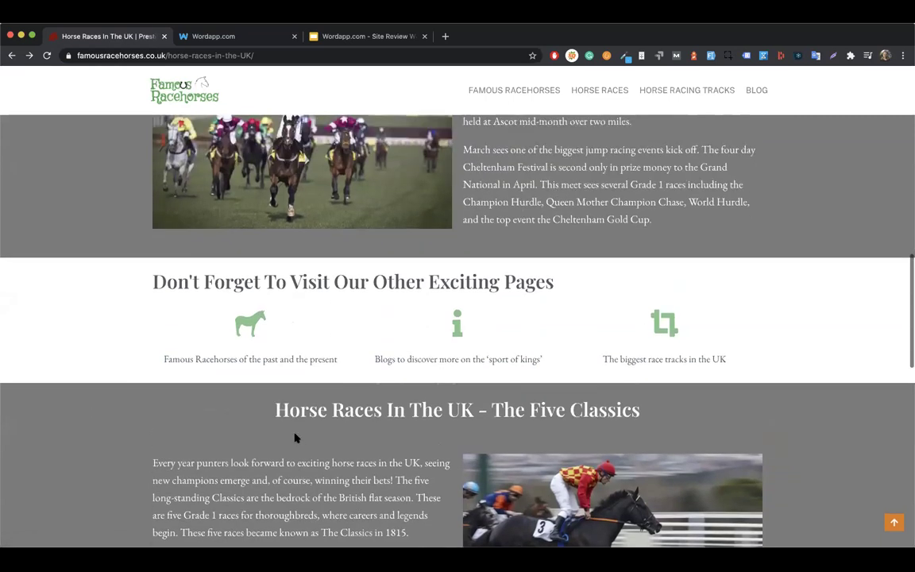
scroll(287, 460, "down", 1)
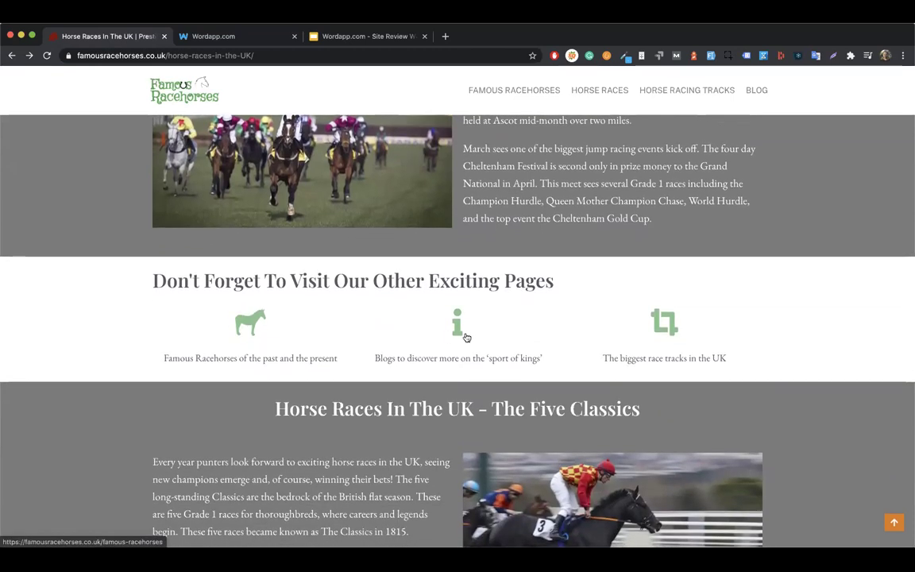
scroll(455, 326, "down", 1)
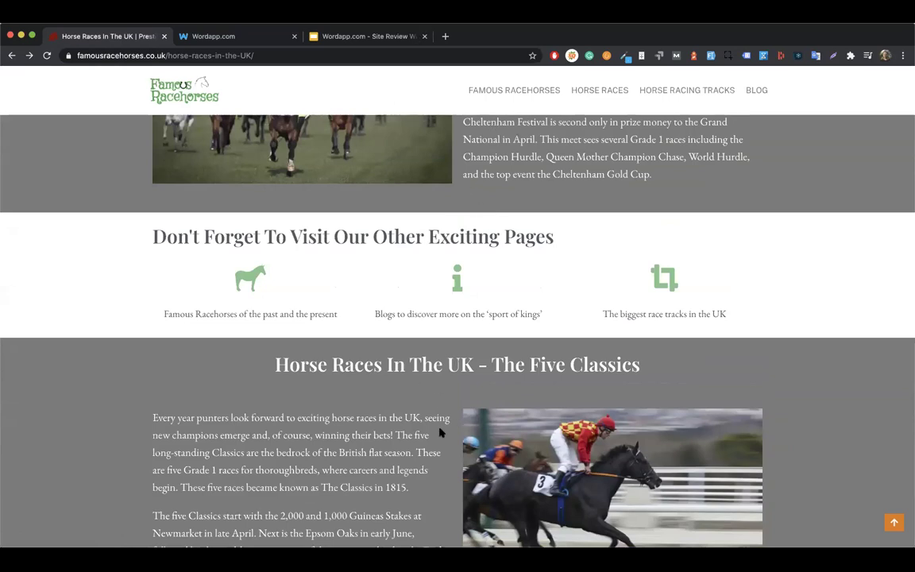
left_click_drag(372, 310, 564, 313)
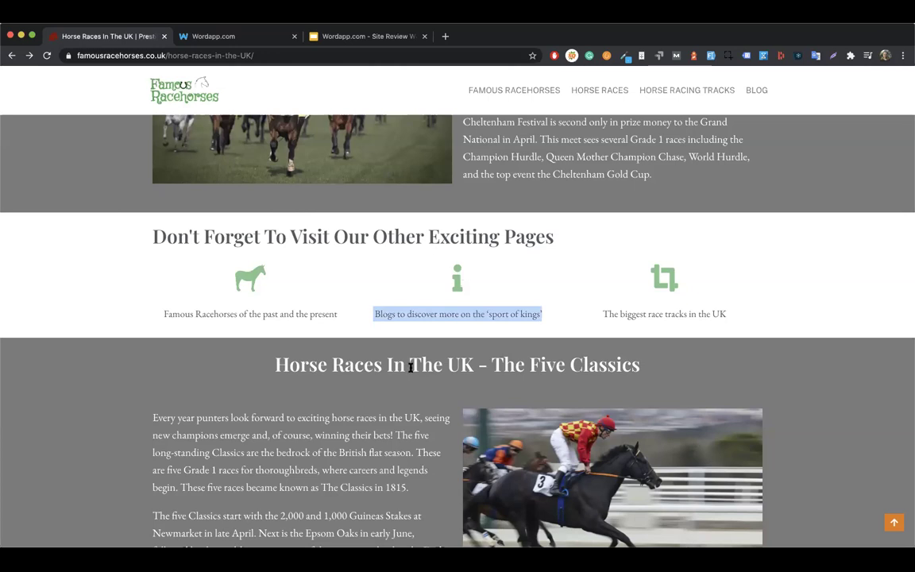
Review the rest of the Horse Races page, from The Five Classics through The British Triple Crown to the footer.
scroll(411, 367, "down", 5)
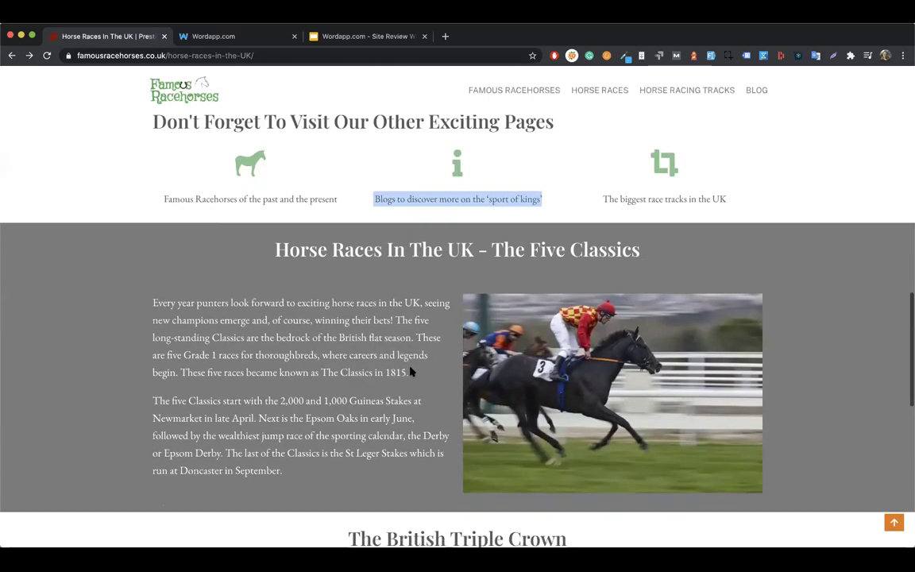
scroll(410, 367, "down", 1)
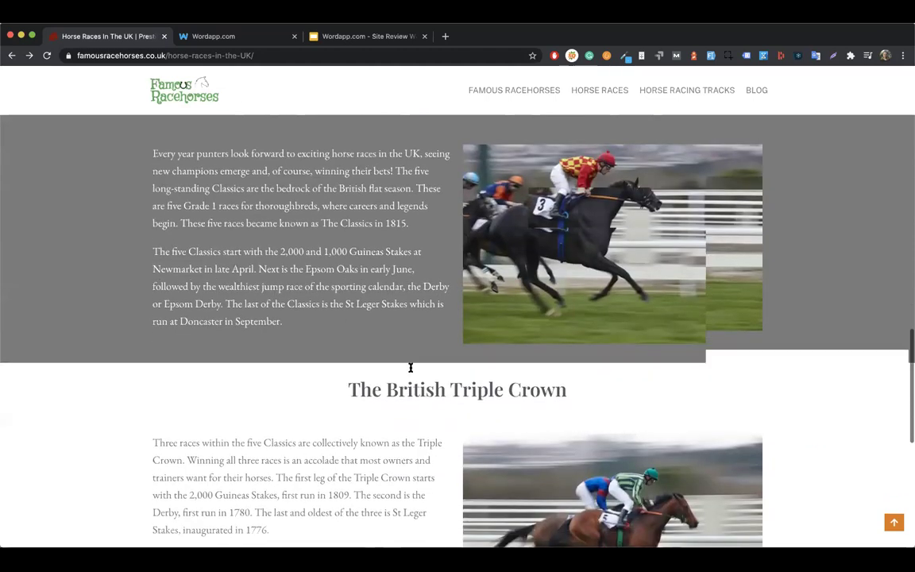
scroll(411, 367, "down", 8)
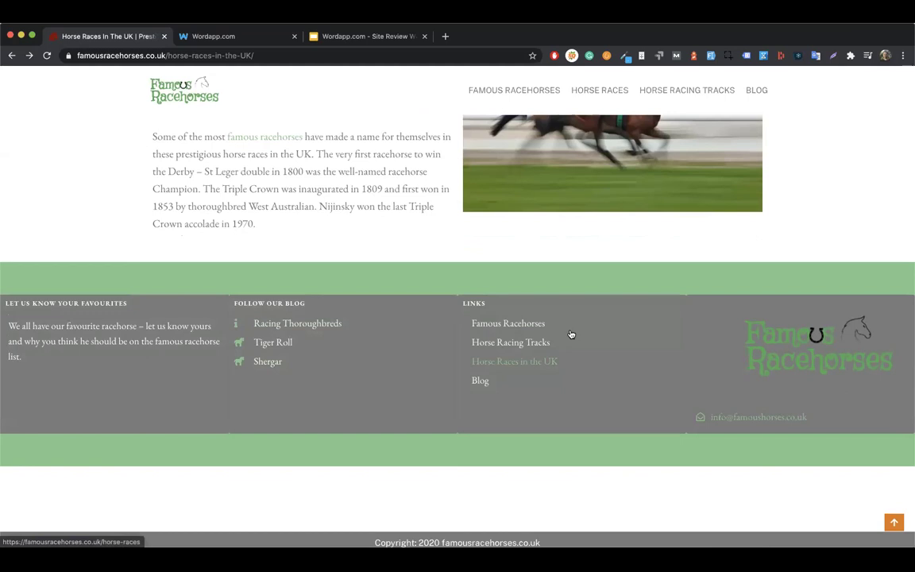
Compare the homepage's footer with the Horse Races page's footer, and reload the Horse Races page.
left_click(507, 92)
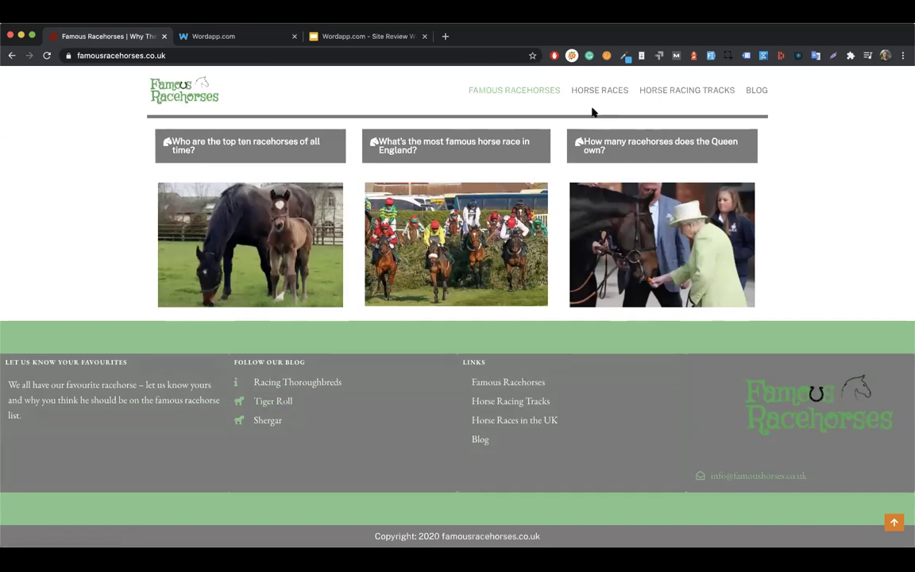
scroll(202, 205, "left", 5)
scroll(203, 205, "left", 3)
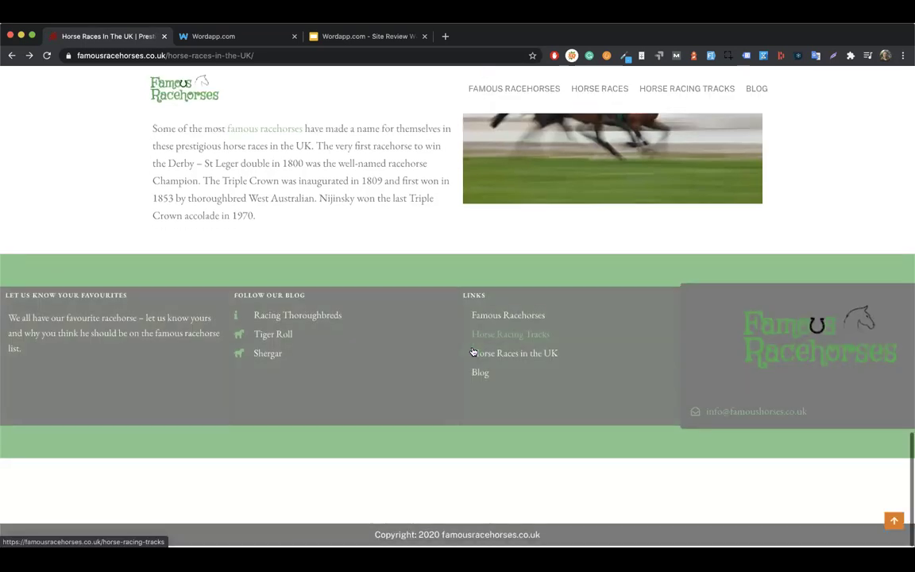
scroll(471, 350, "down", 3)
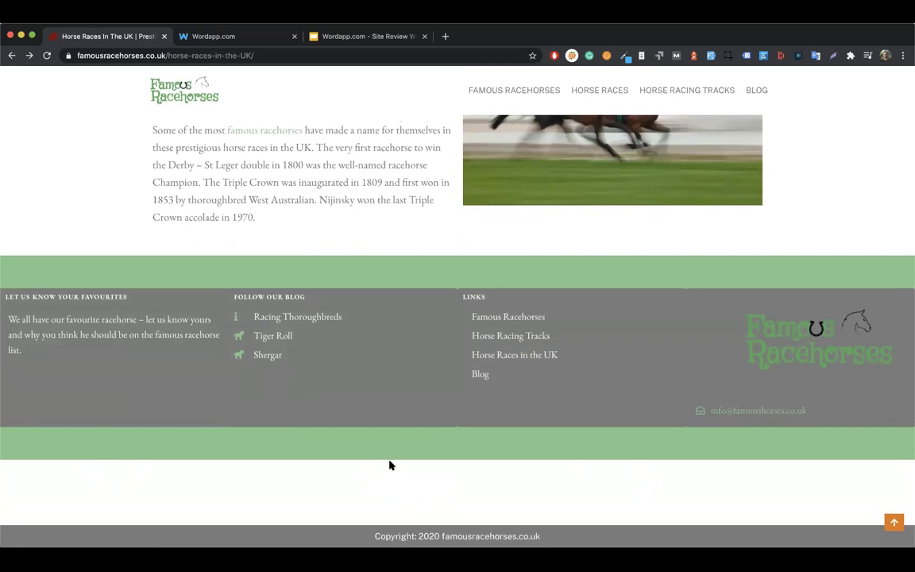
key("super+r")
scroll(409, 435, "up", 20)
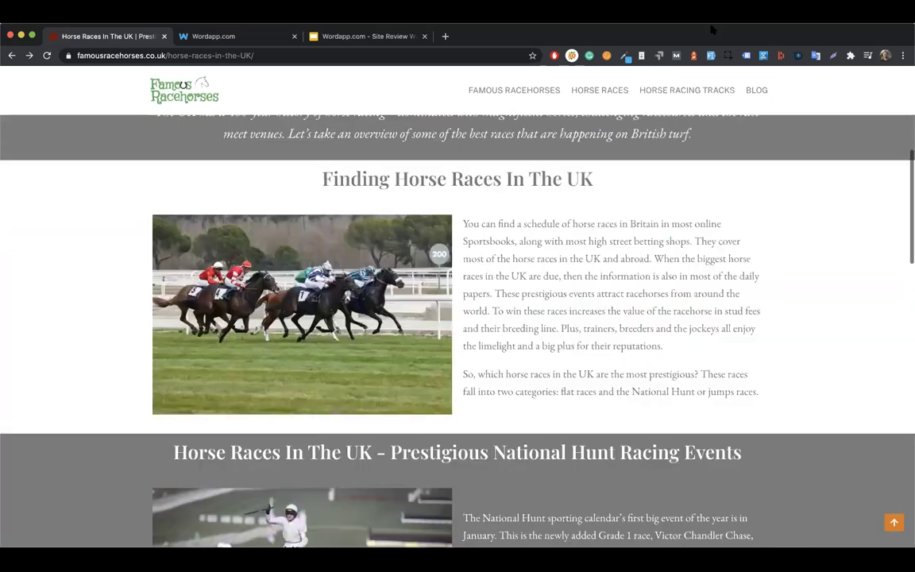
Open the Horse Racing Tracks page and examine its layout from the banner down to the end of the page.
left_click(644, 87)
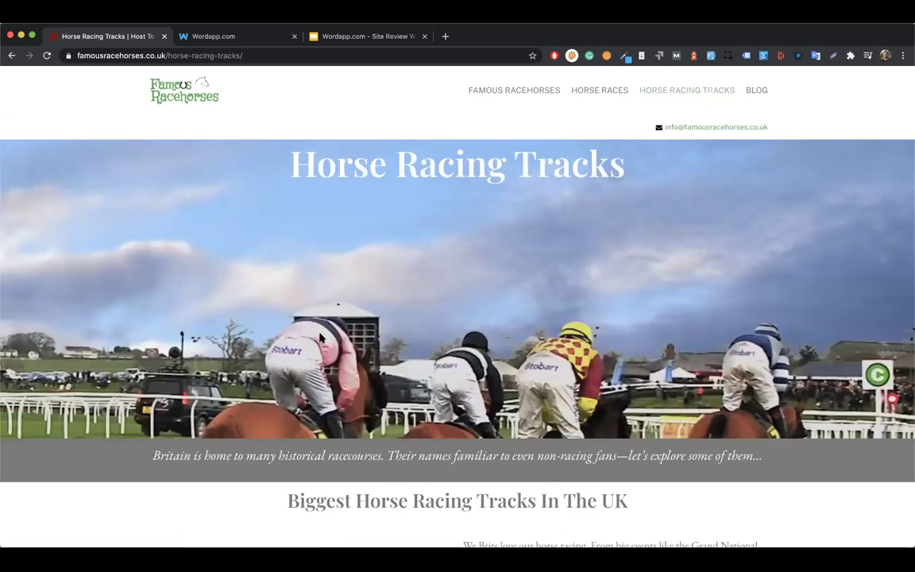
scroll(321, 338, "down", 1)
scroll(320, 337, "up", 1)
scroll(320, 337, "down", 5)
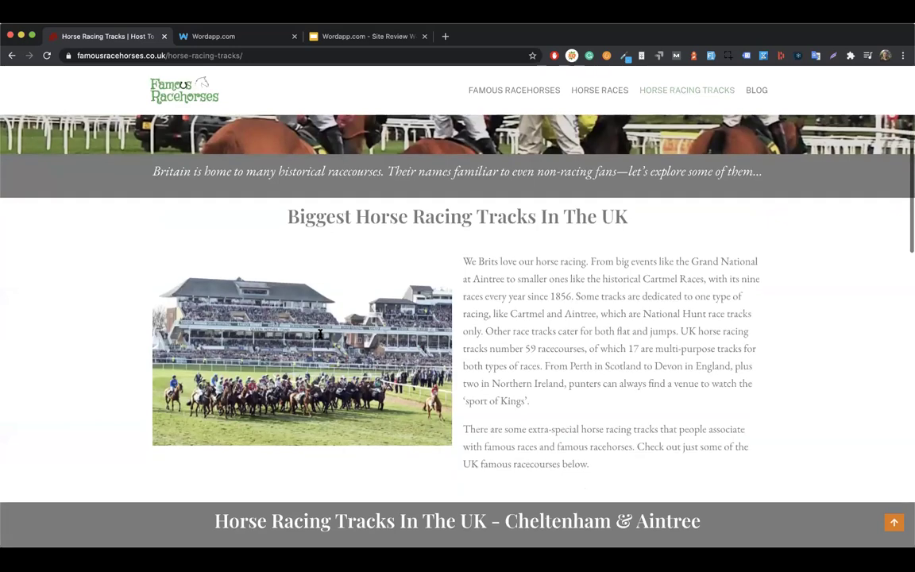
scroll(320, 336, "down", 7)
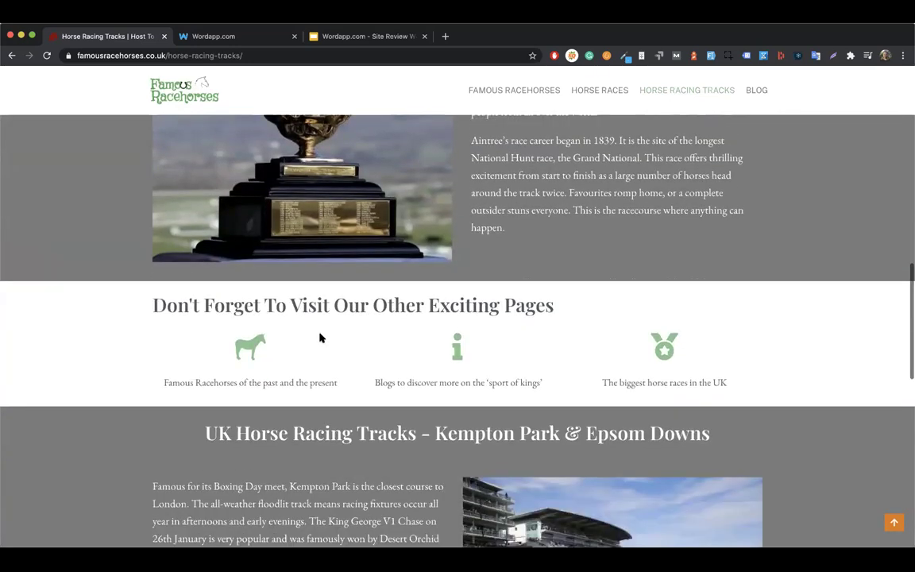
scroll(321, 337, "down", 14)
scroll(321, 337, "up", 20)
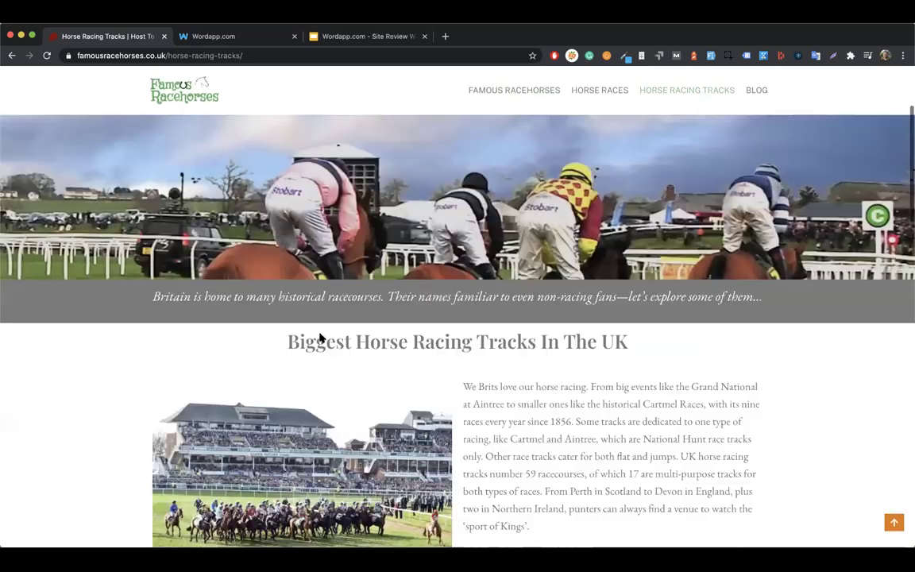
scroll(320, 338, "up", 3)
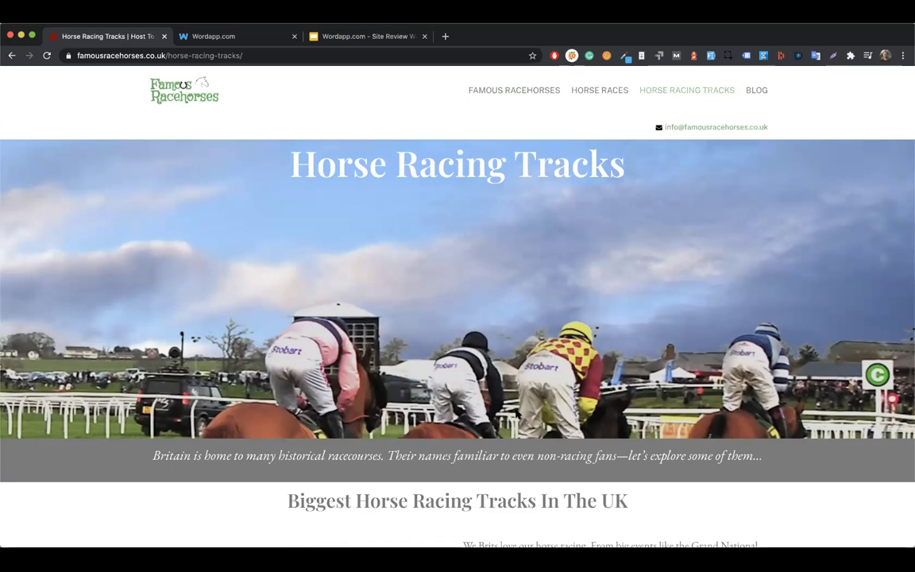
Highlight the captions under the Don't Forget To Visit Our Other Exciting Pages icons on the tracks page and clear the highlight.
scroll(517, 413, "down", 10)
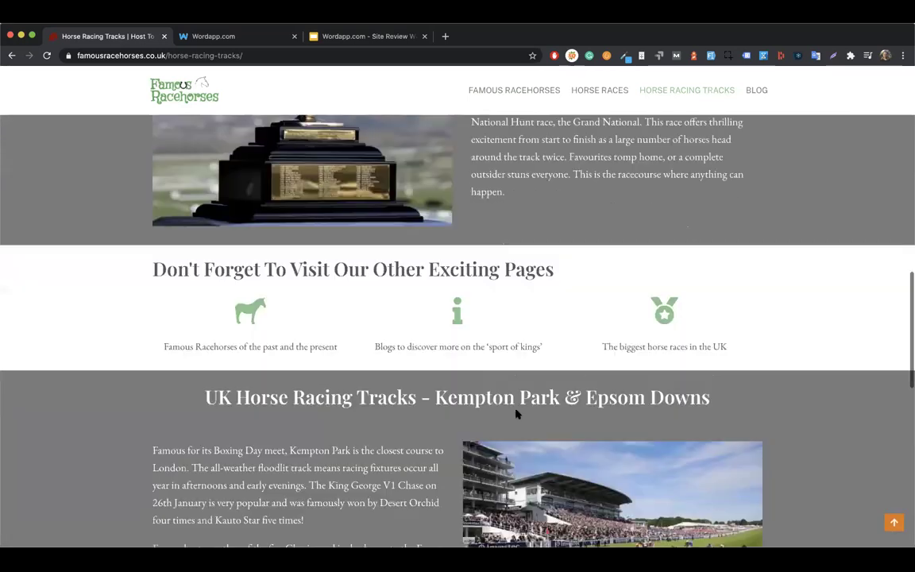
scroll(197, 387, "up", 1)
left_click_drag(196, 388, 686, 403)
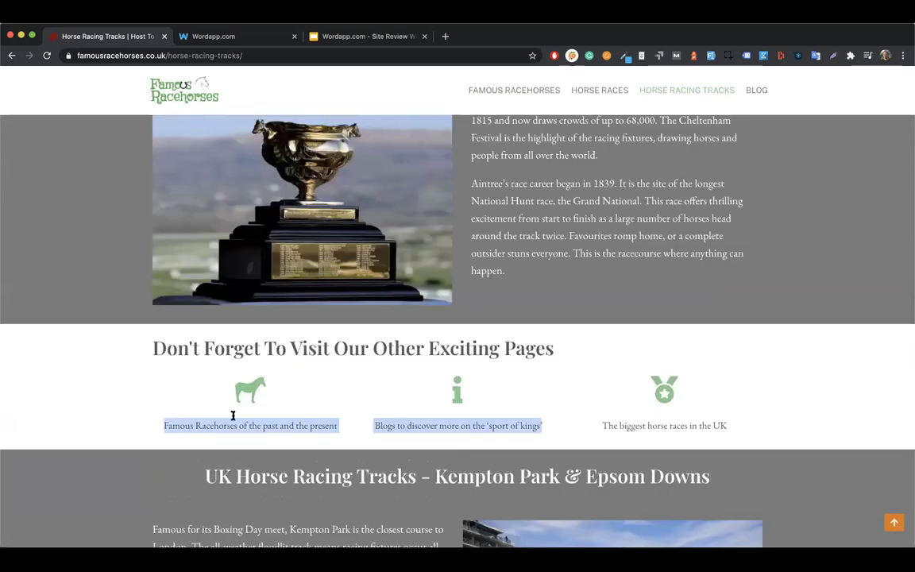
left_click(90, 401)
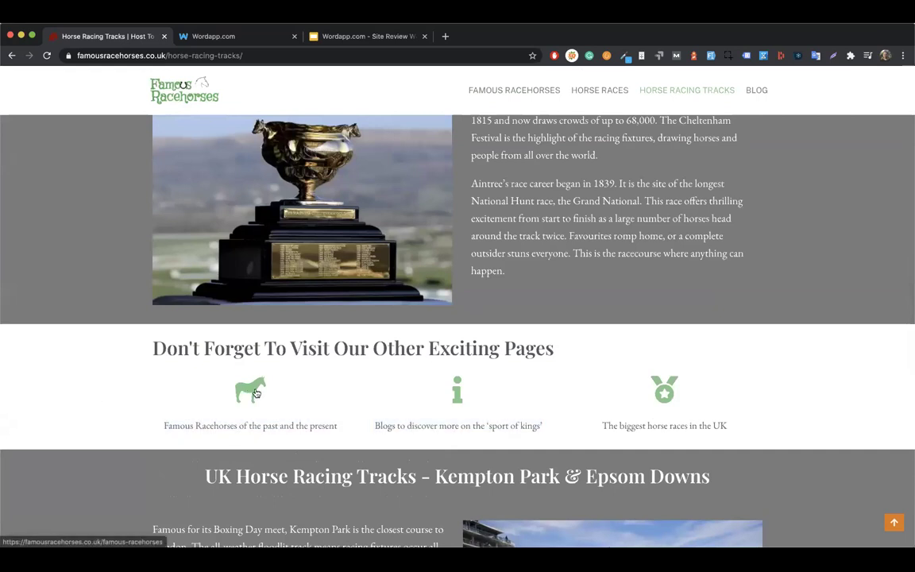
Examine the Kempton Park & Epsom Downs section, the Doncaster & Ascot section and the footer, and return to the banner.
scroll(255, 393, "down", 5)
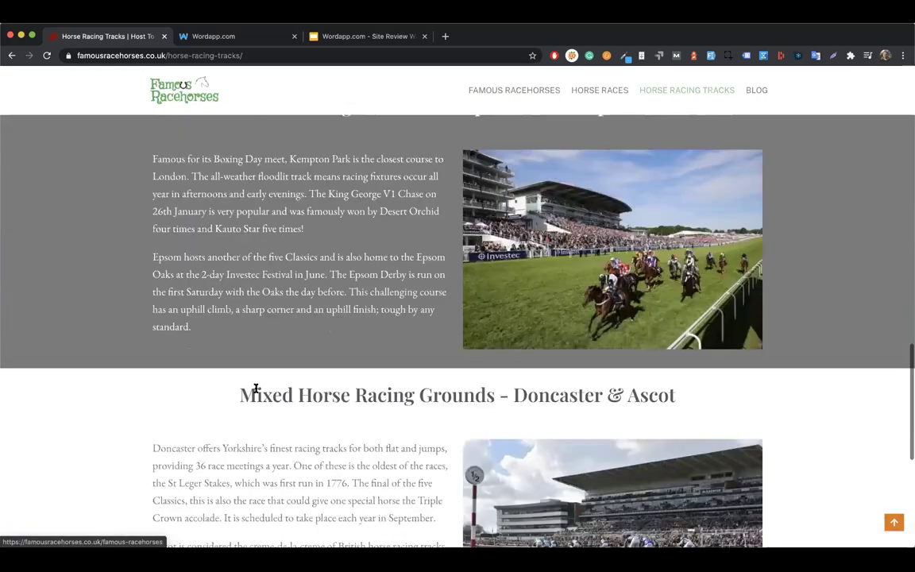
scroll(256, 389, "down", 1)
scroll(256, 389, "down", 3)
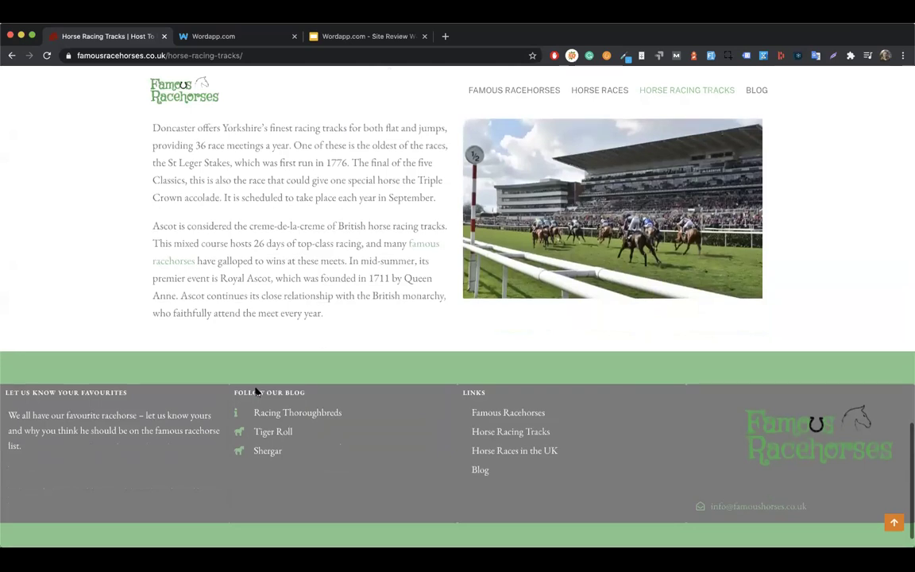
scroll(256, 392, "up", 20)
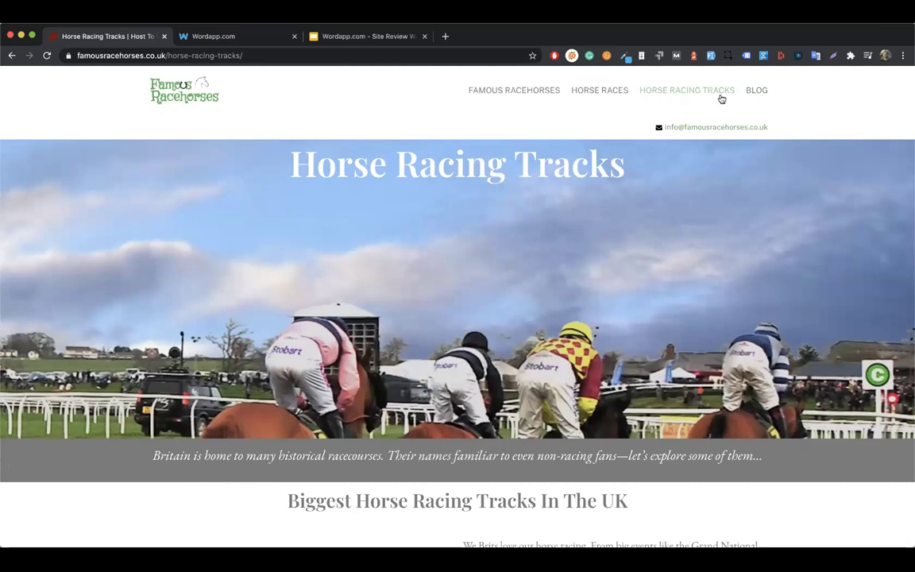
Open the Blog page and look over its list of posts, including their images and summaries.
left_click(756, 90)
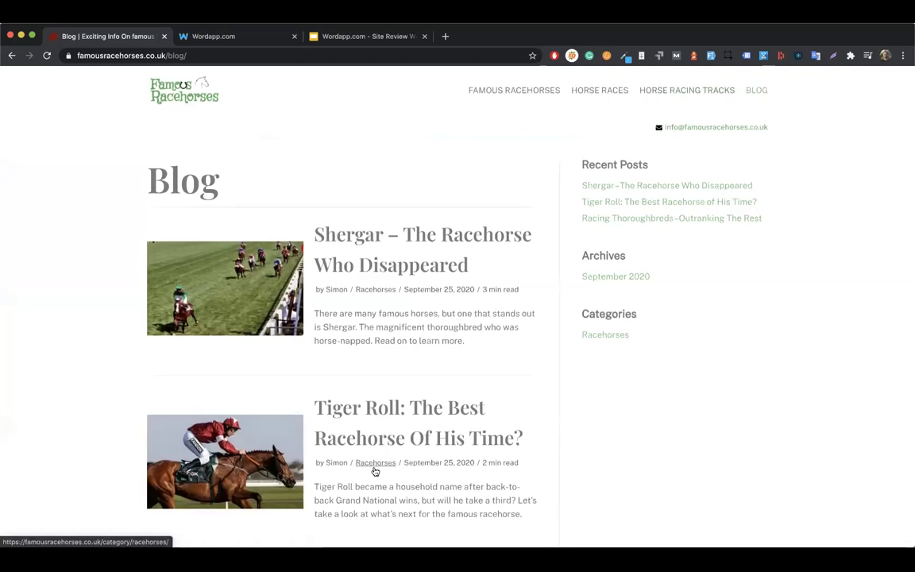
scroll(375, 471, "down", 2)
scroll(375, 470, "down", 5)
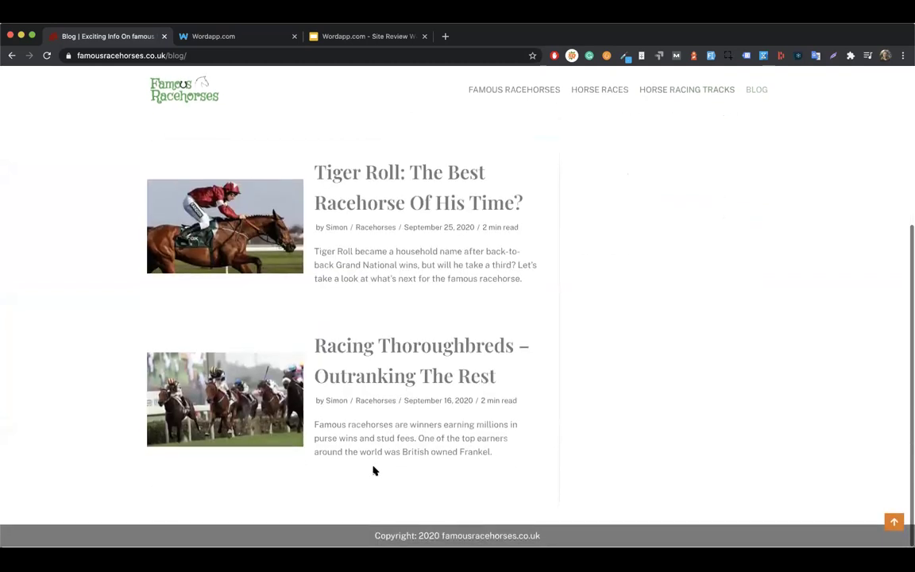
scroll(375, 471, "up", 3)
scroll(375, 471, "up", 2)
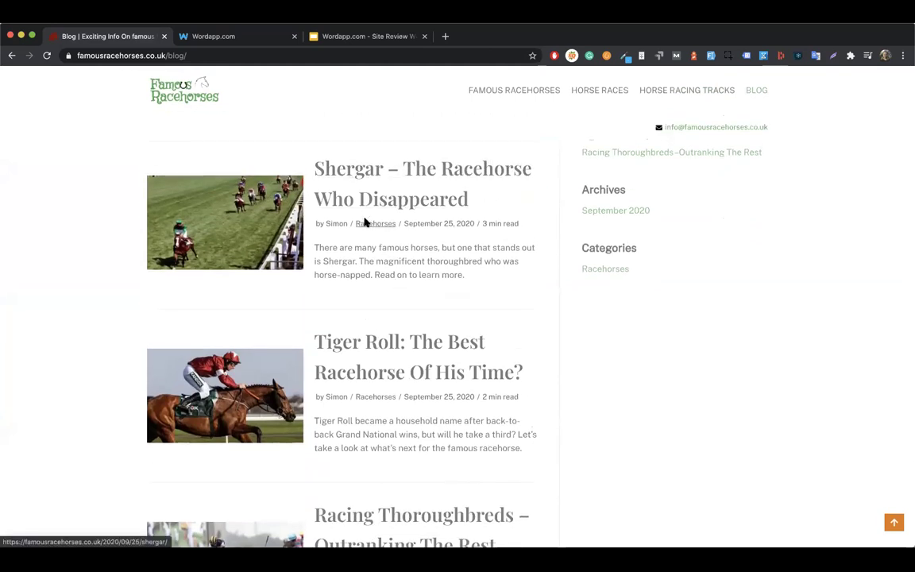
scroll(366, 222, "down", 2)
scroll(364, 221, "up", 2)
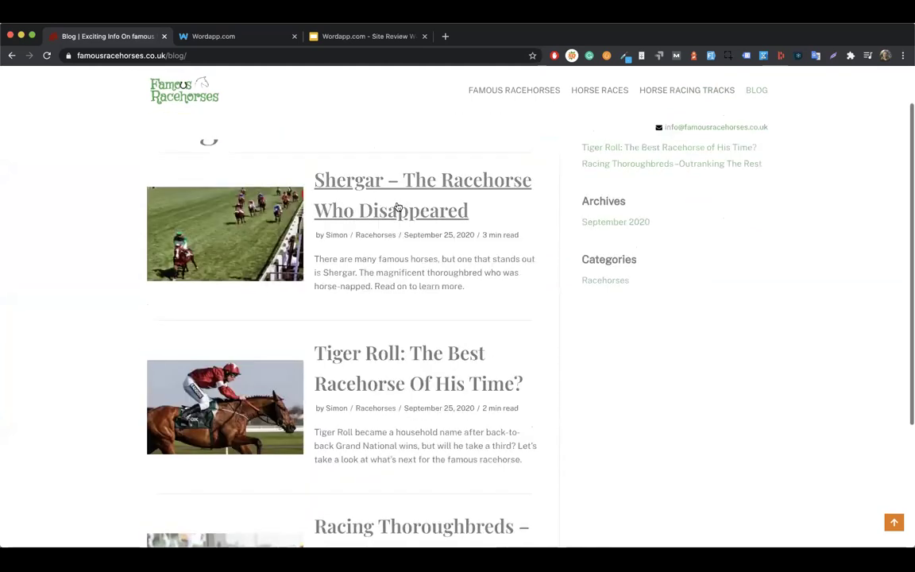
Open the Shergar – The Racehorse Who Disappeared post and examine its text and the Famous Racehorses tag at its end.
left_click(392, 308)
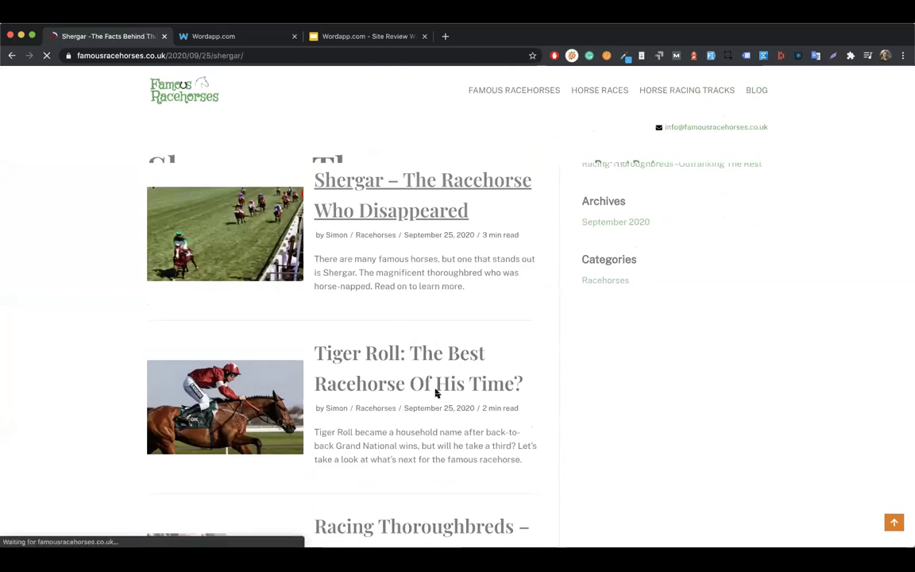
scroll(436, 394, "down", 10)
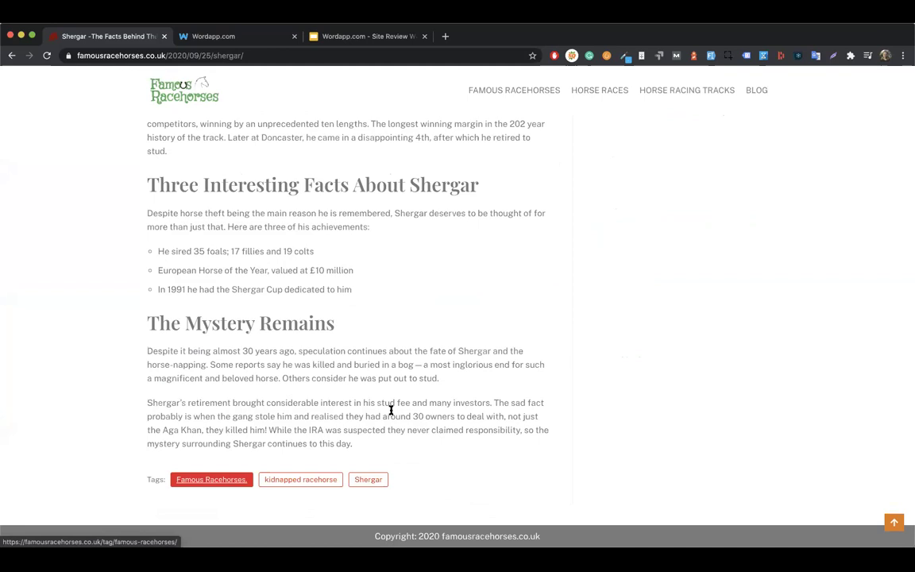
scroll(391, 410, "up", 20)
scroll(391, 410, "down", 20)
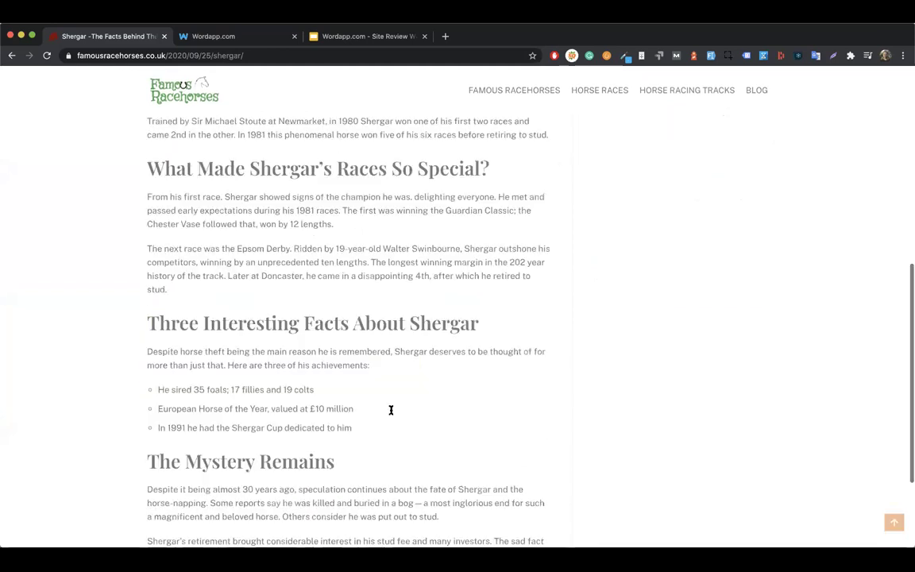
left_click_drag(240, 483, 268, 446)
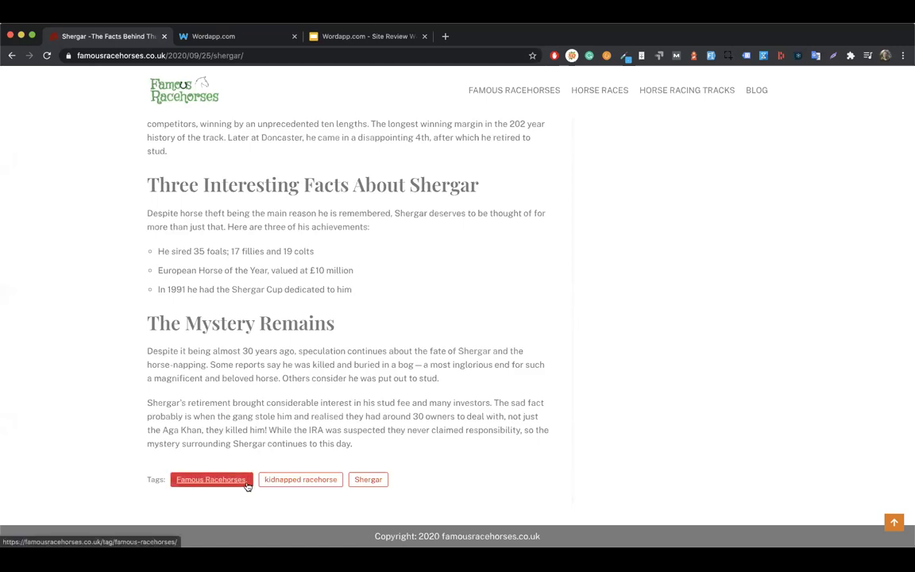
scroll(374, 417, "up", 10)
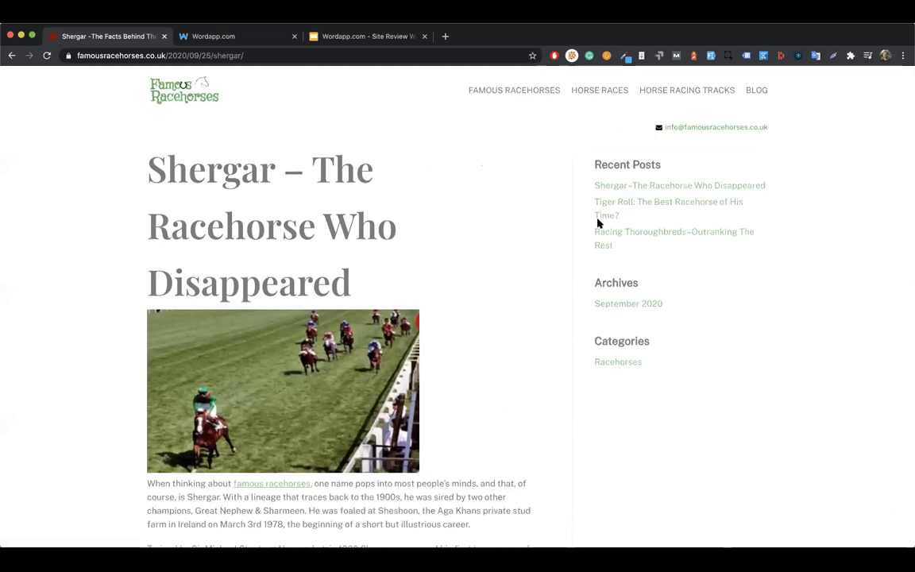
Compare the Racehorses entry under Categories with the tags at the end of the Shergar post.
left_click_drag(657, 368, 588, 313)
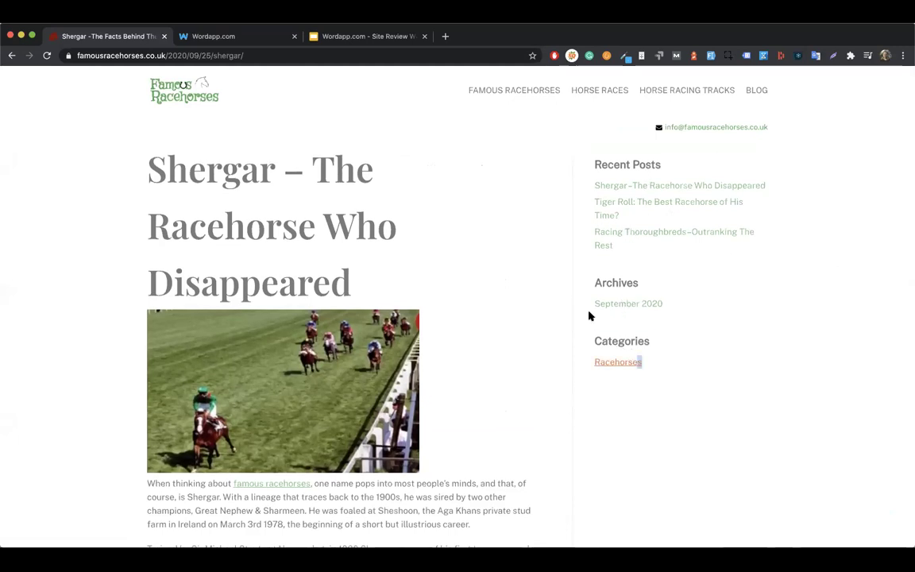
left_click(538, 373)
scroll(538, 373, "down", 10)
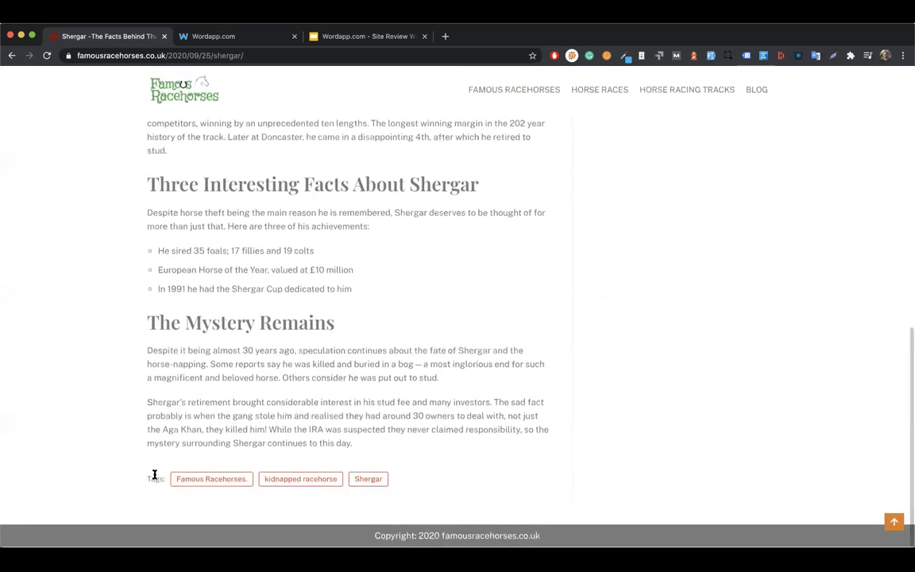
scroll(452, 468, "up", 10)
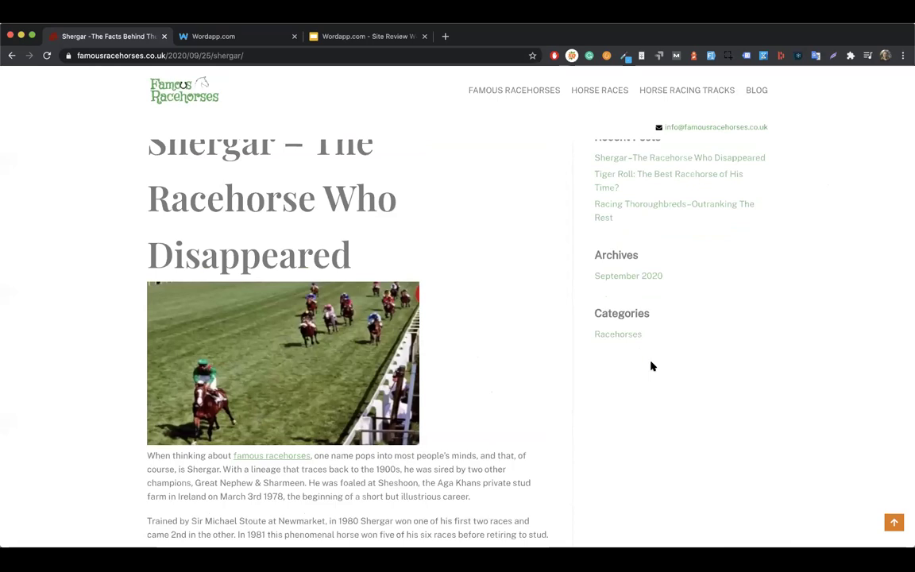
scroll(467, 414, "down", 10)
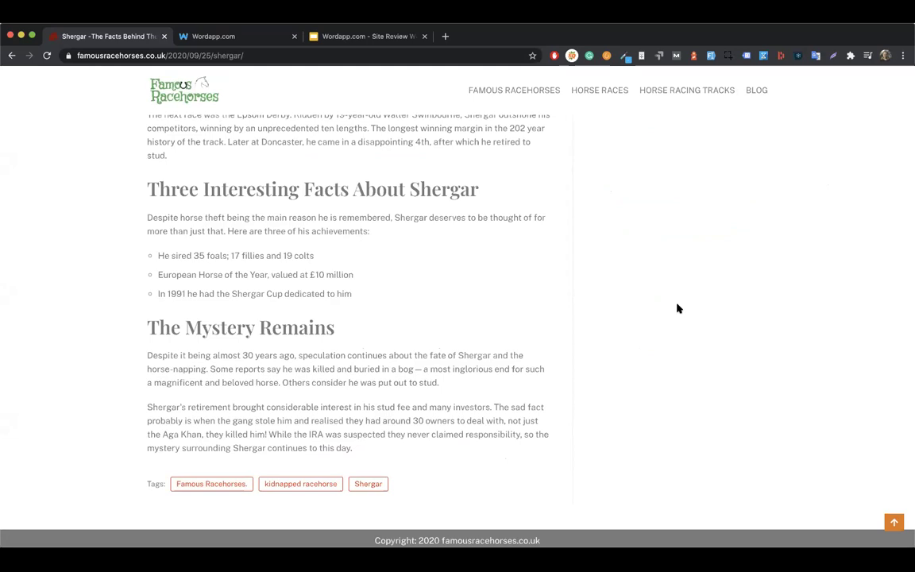
scroll(678, 308, "up", 10)
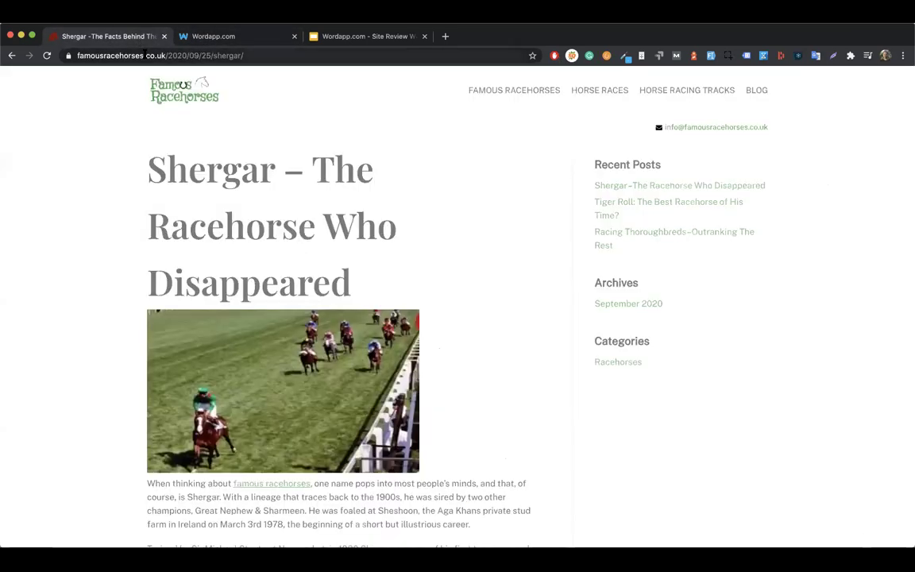
Highlight the date part /2020/09/25/ in the Shergar post's web address.
left_click(146, 55)
left_click_drag(269, 55, 239, 54)
left_click(190, 55)
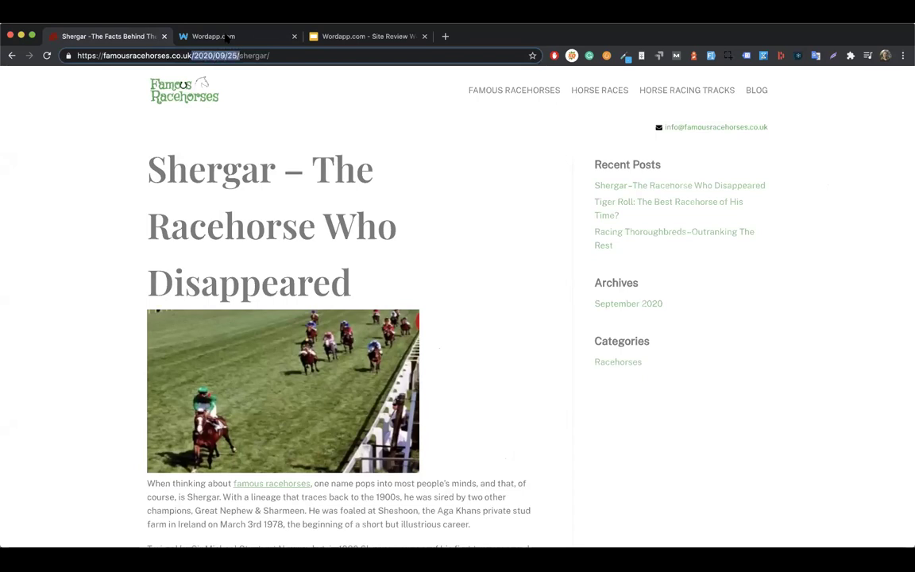
left_click(226, 36)
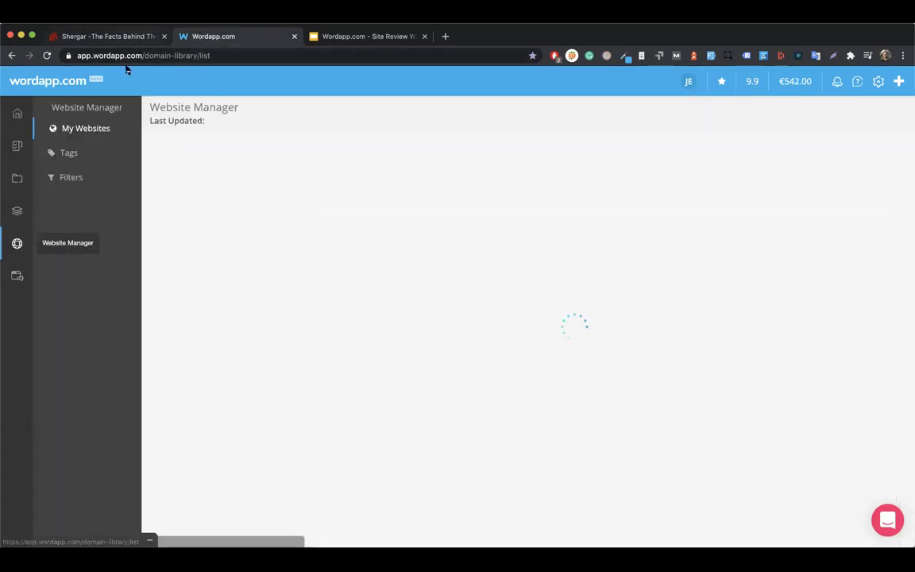
left_click(155, 36)
left_click_drag(194, 56, 58, 45)
key("super+c")
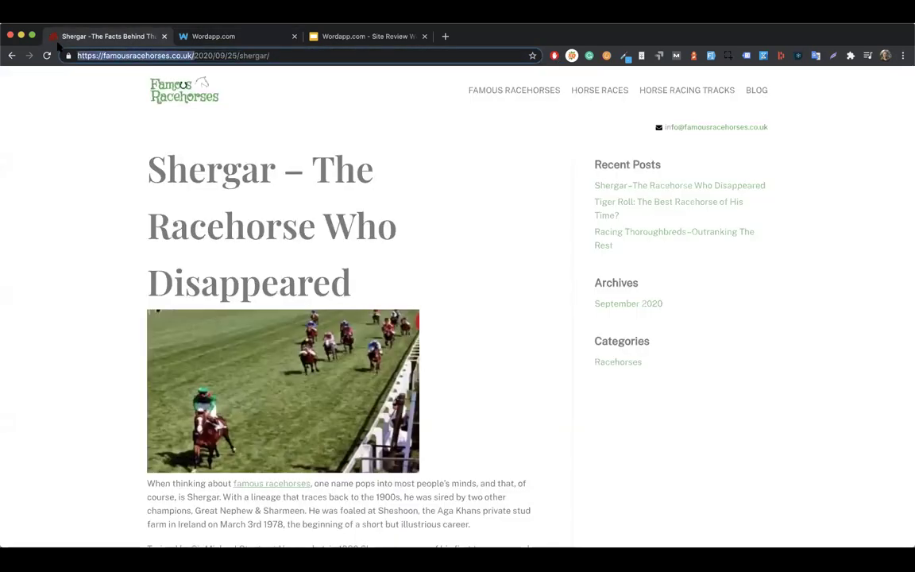
Find famousracehorses.co.uk in Wordapp's Website Manager and log in to its WordPress site from there.
left_click(227, 36)
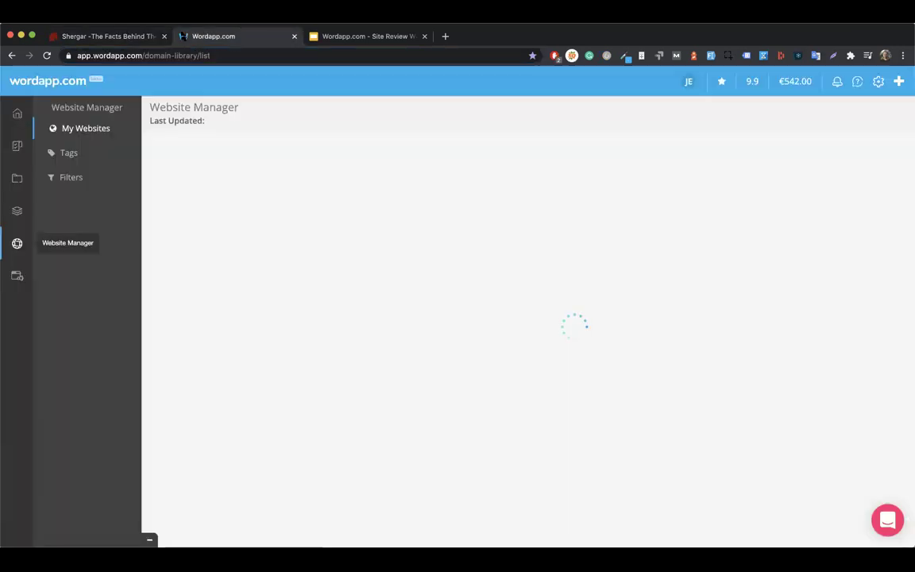
left_click(218, 149)
key("super+v")
left_click(208, 174)
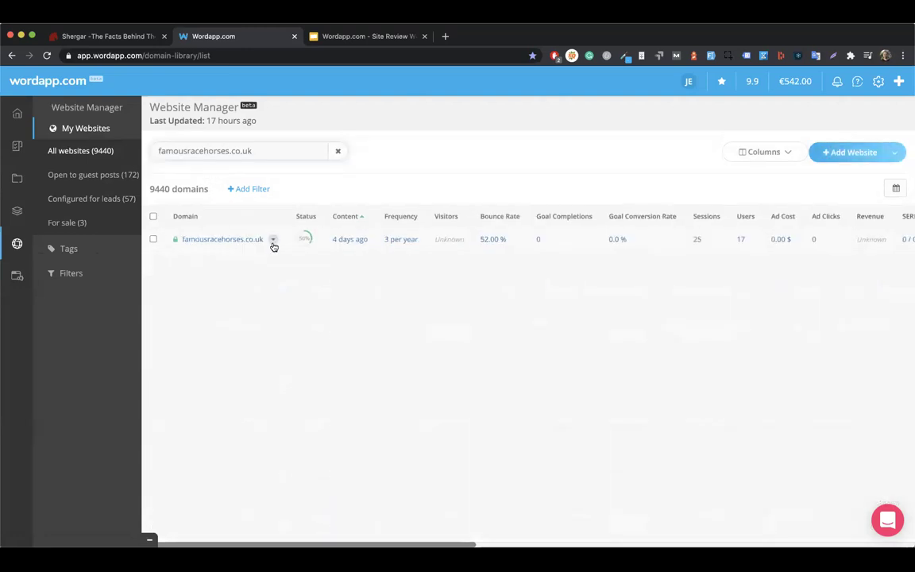
left_click(272, 241)
left_click(253, 275)
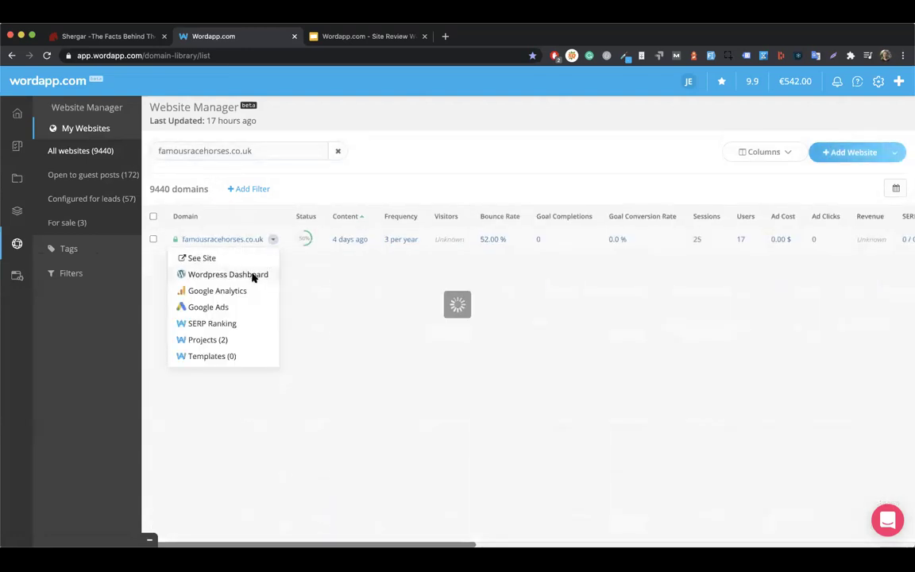
left_click(455, 324)
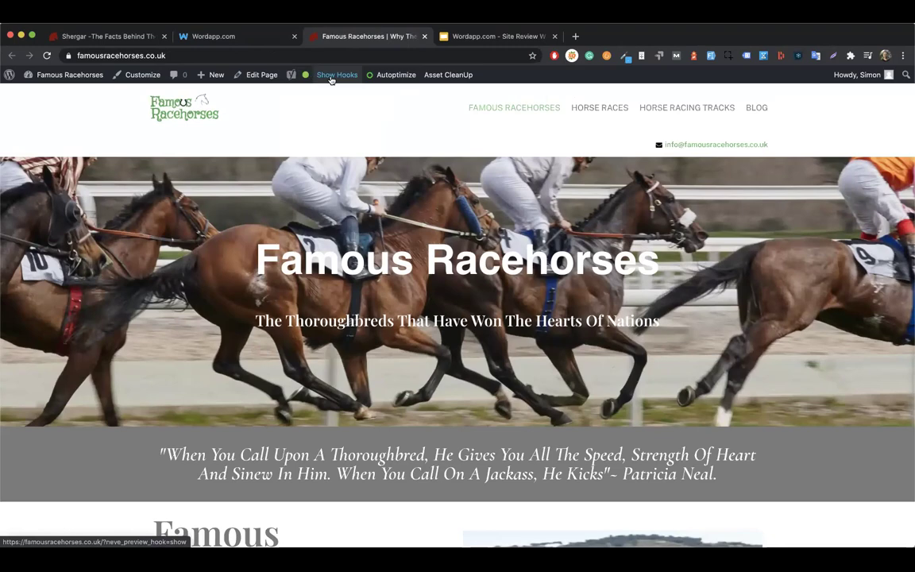
Look over the logged-in Famous Racehorses home page and open the site's WordPress dashboard.
scroll(411, 406, "down", 15)
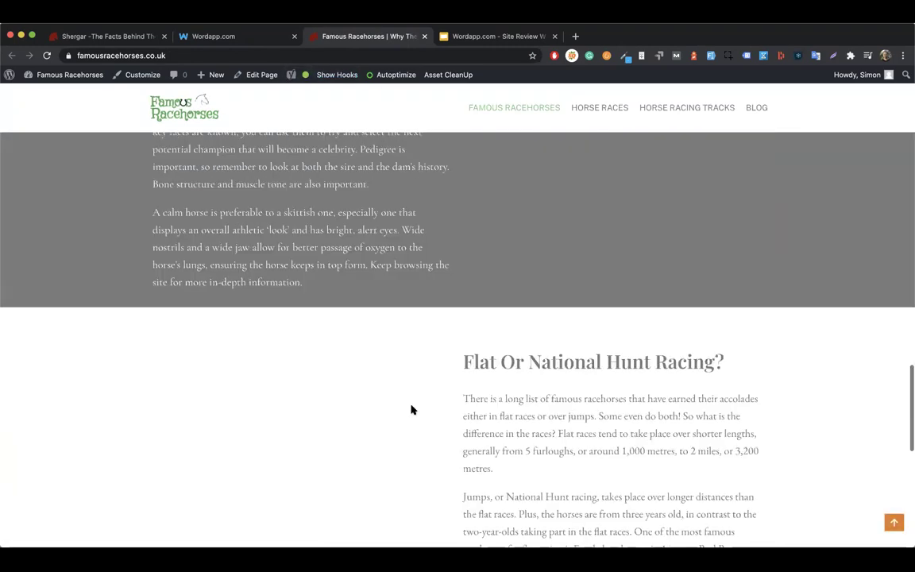
scroll(411, 410, "up", 10)
scroll(411, 409, "up", 8)
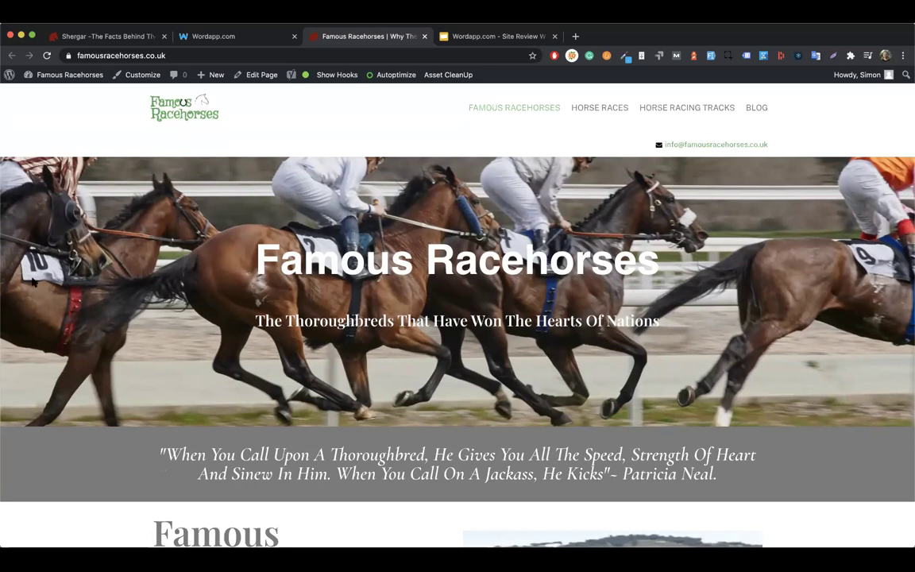
mouse_move(76, 74)
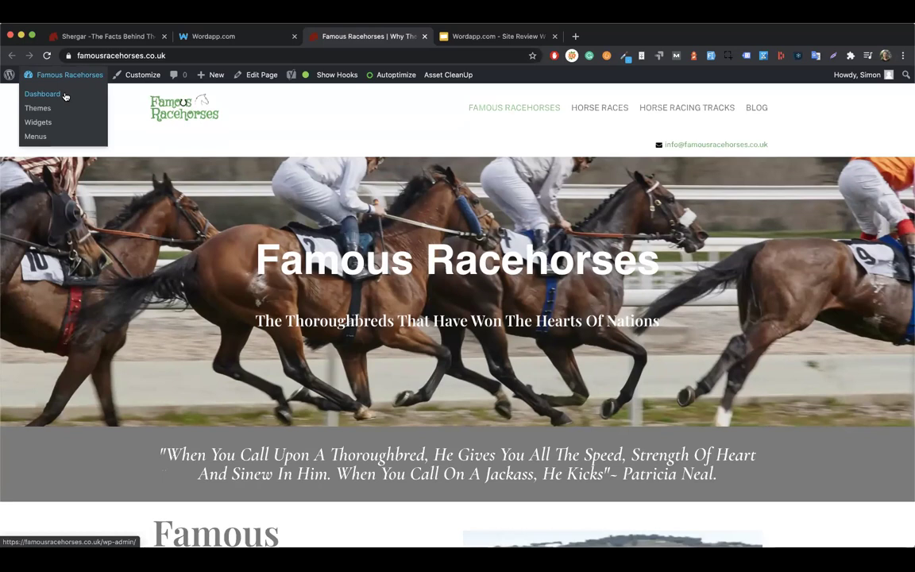
left_click(66, 97)
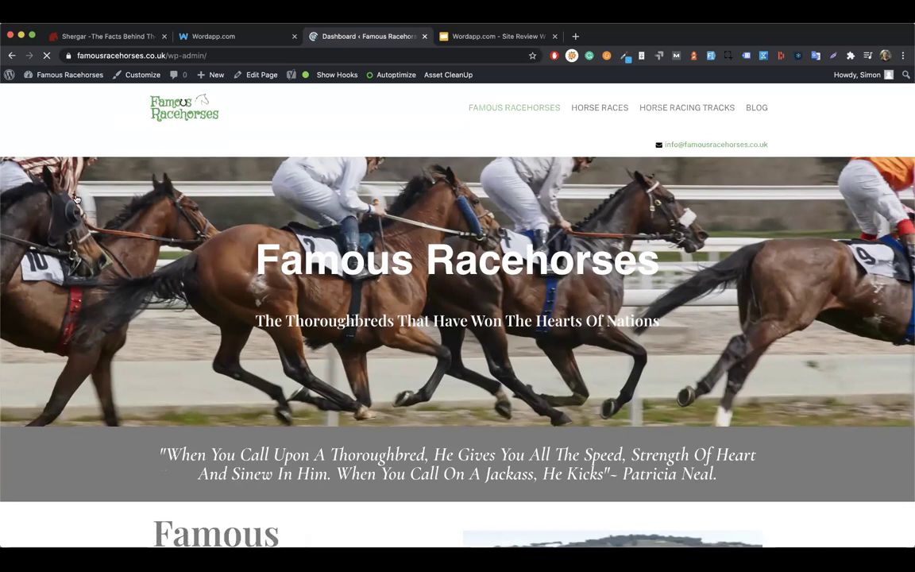
scroll(220, 231, "left", 5)
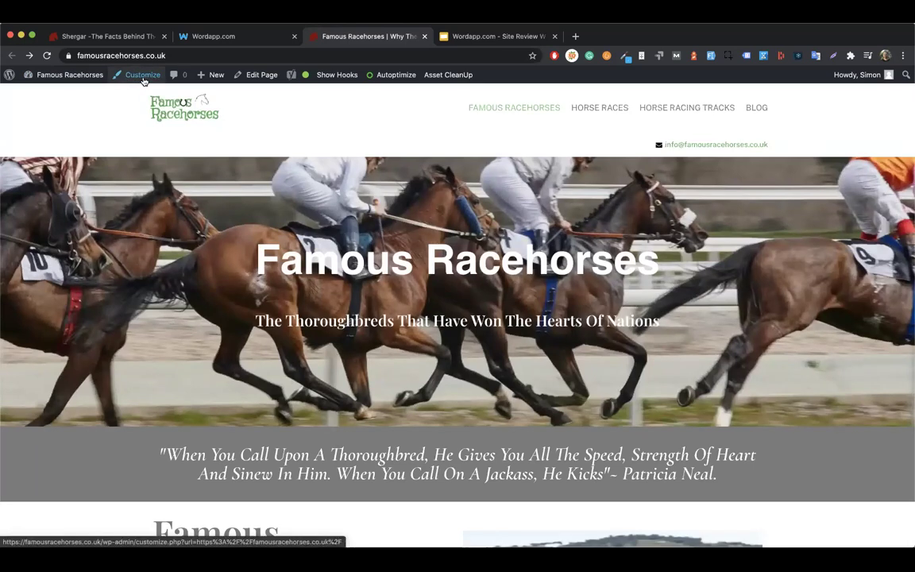
mouse_move(44, 72)
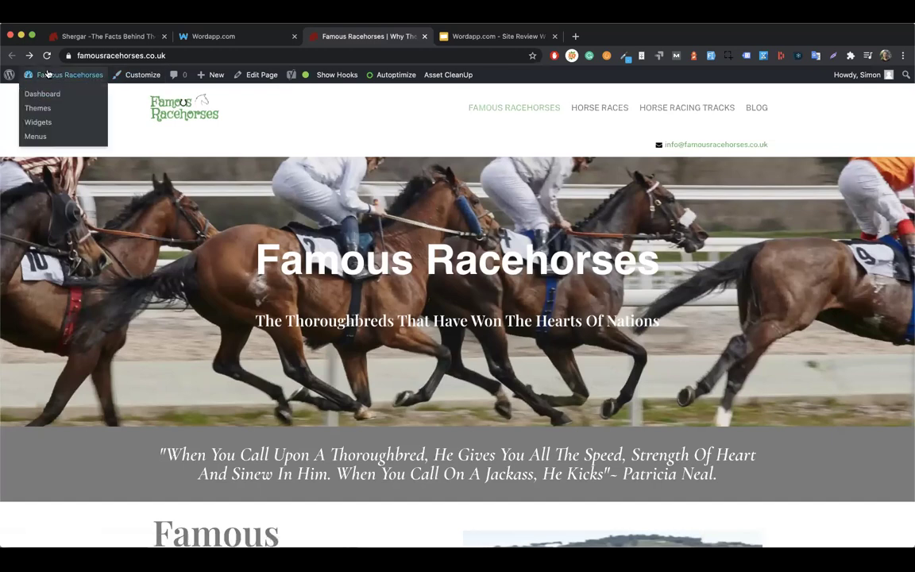
left_click(43, 93)
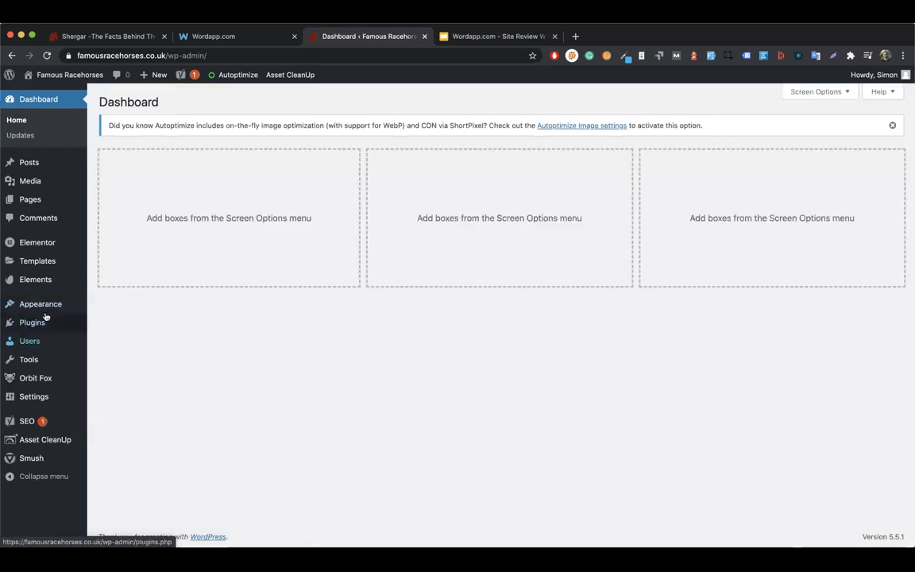
Check the Theme Builder templates for an existing footer.
mouse_move(38, 261)
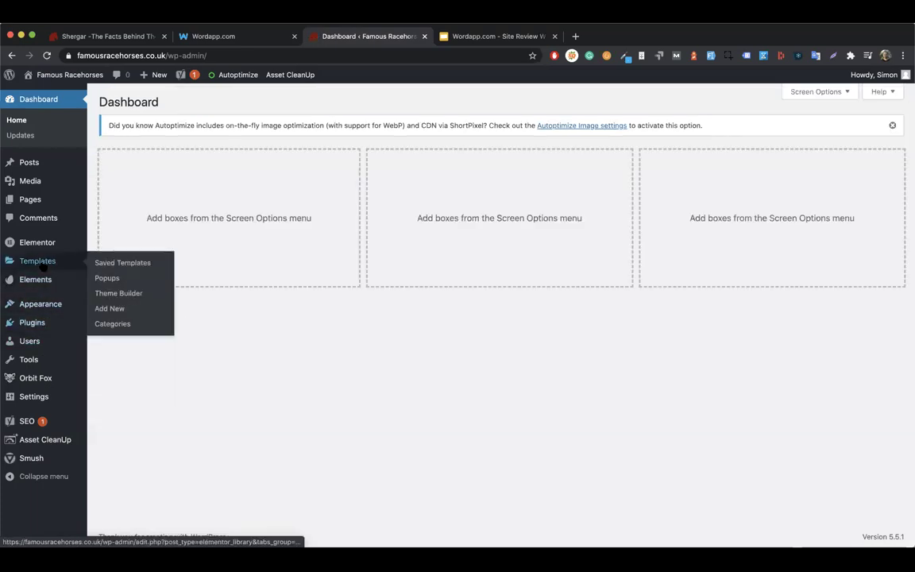
left_click(115, 294)
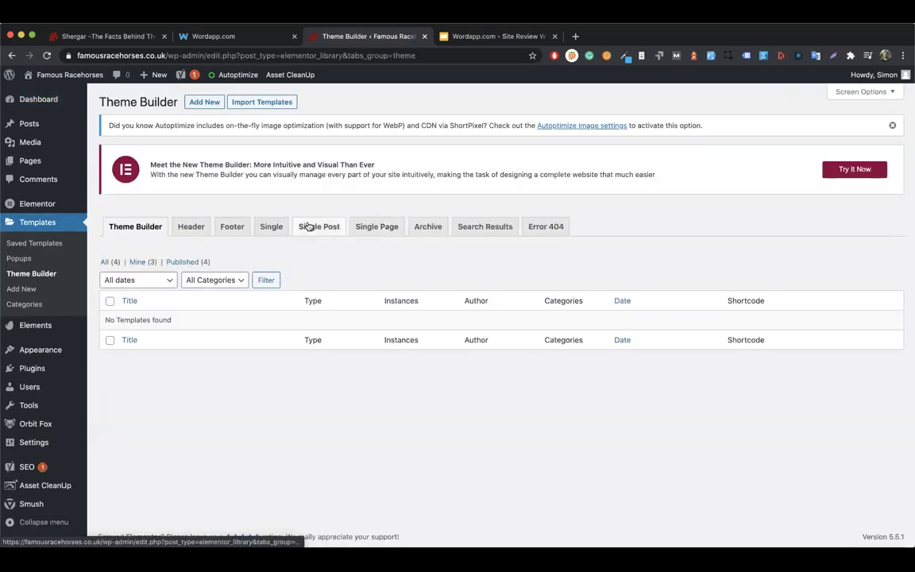
left_click(230, 234)
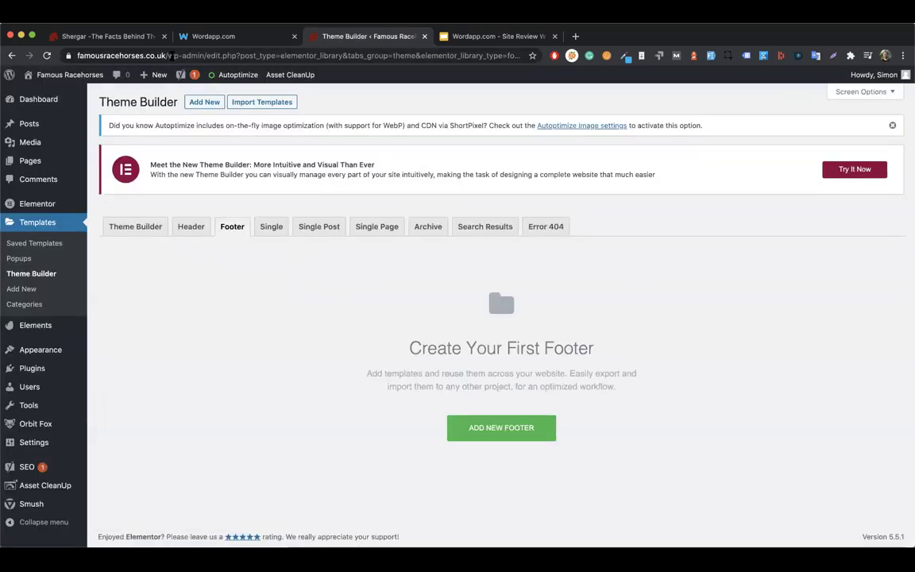
Return to the home page, open it for editing with Elementor and examine the footer section built into the page.
key("super+l")
key("super+v")
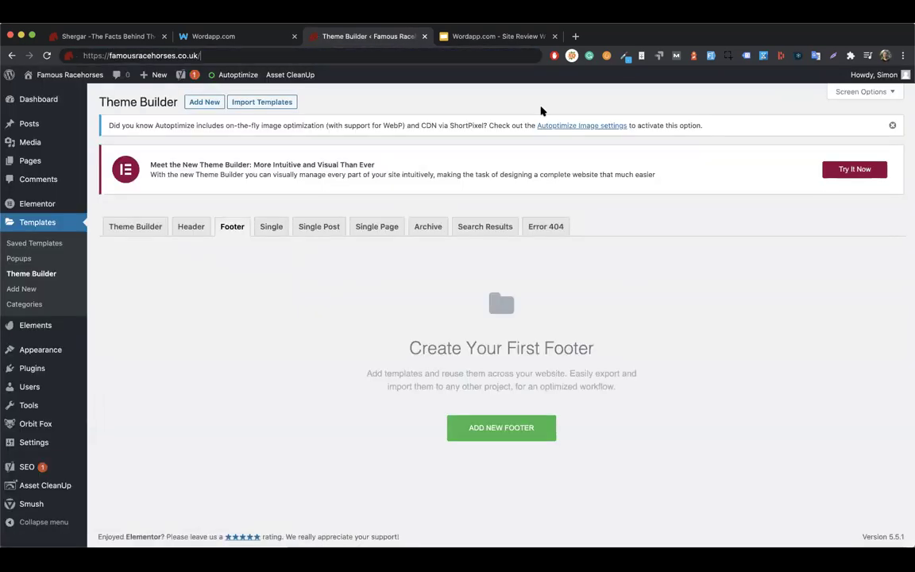
key("Return")
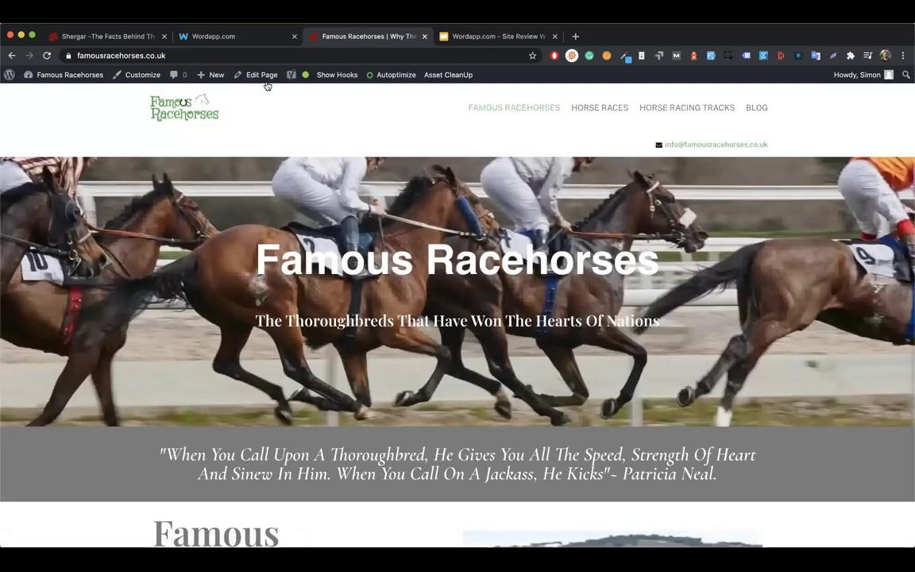
left_click(261, 77)
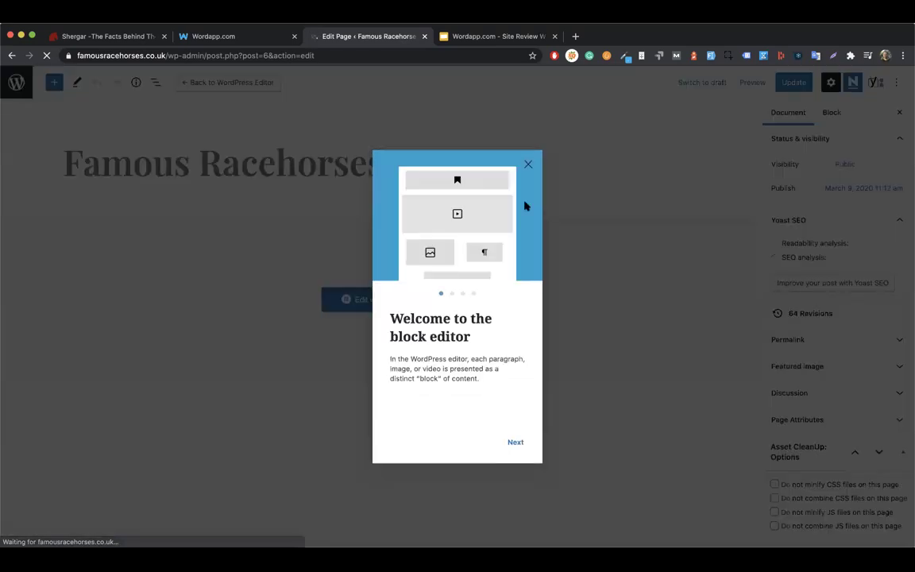
left_click(365, 292)
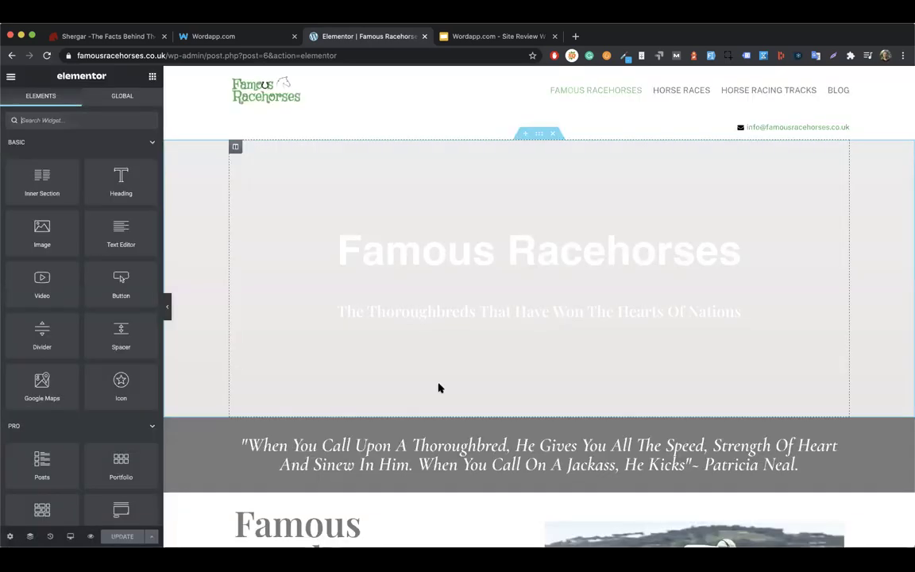
scroll(440, 388, "down", 20)
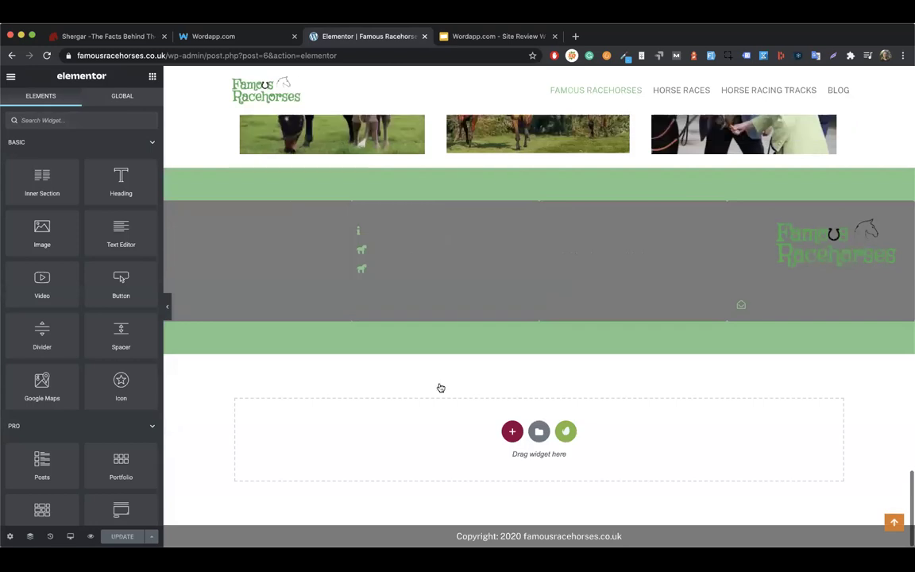
scroll(441, 388, "up", 3)
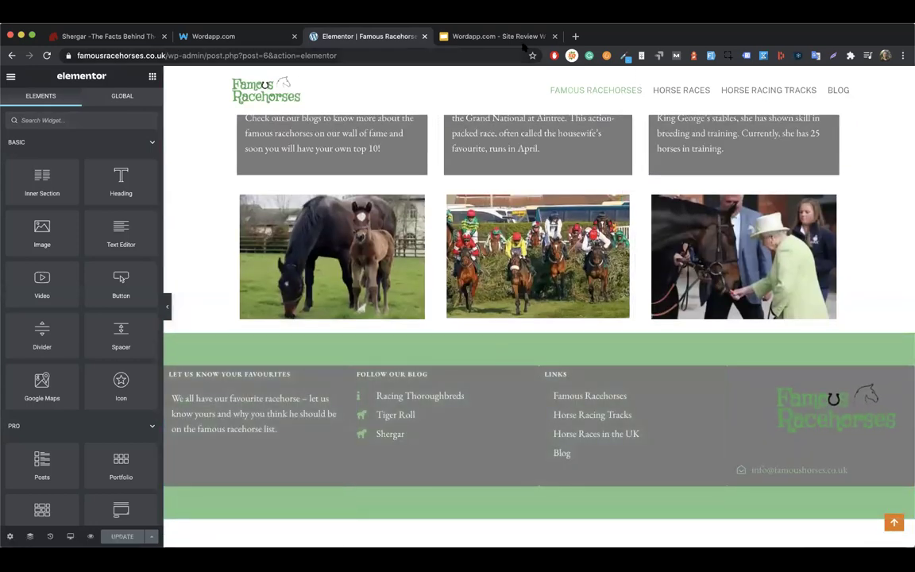
Leave the Elementor editor for the live home page, and go through the dashboard to Theme Builder's Footer templates.
left_click_drag(524, 51, 192, 56)
key("BackSpace")
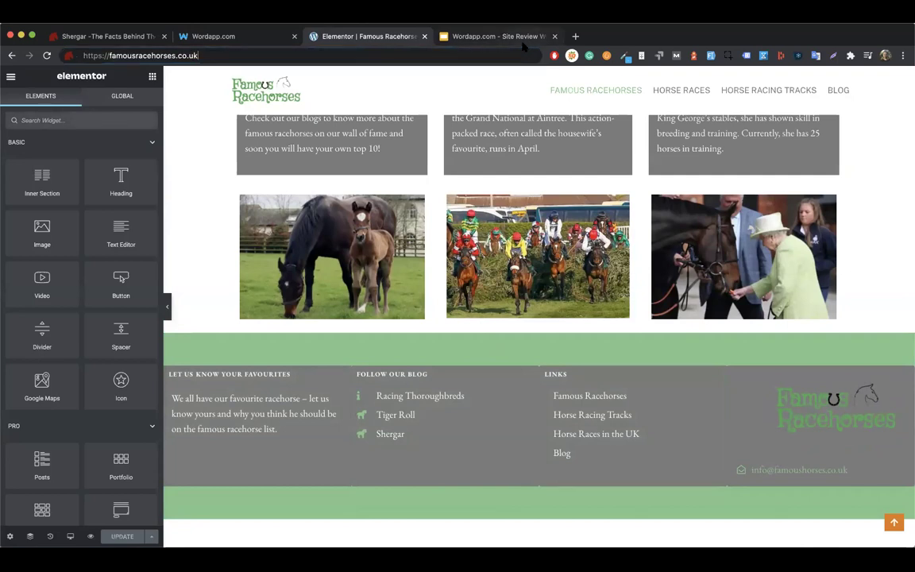
key("Return")
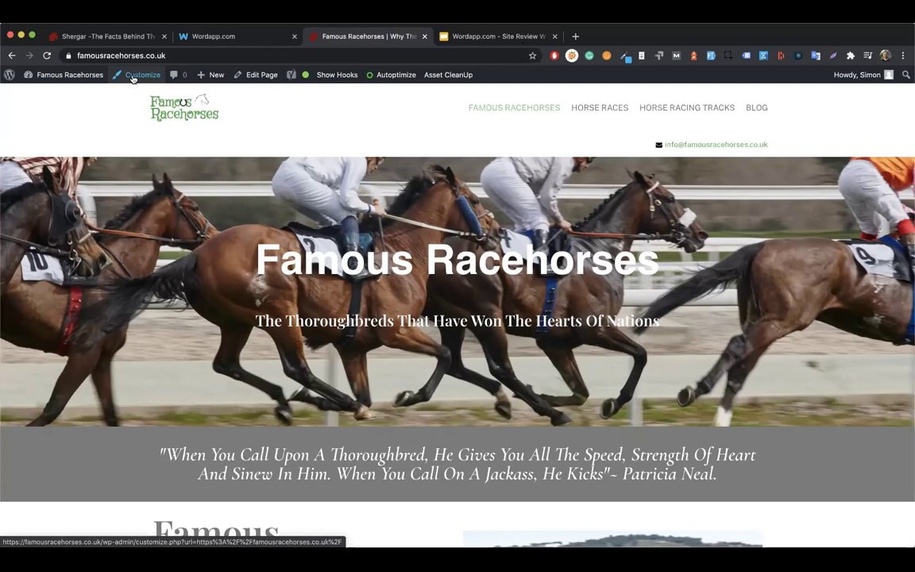
mouse_move(70, 74)
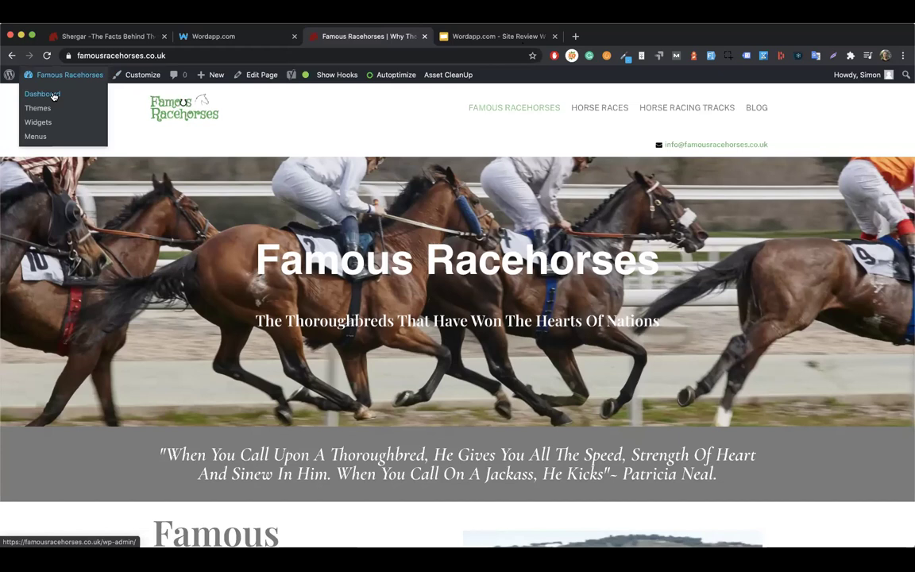
left_click(54, 96)
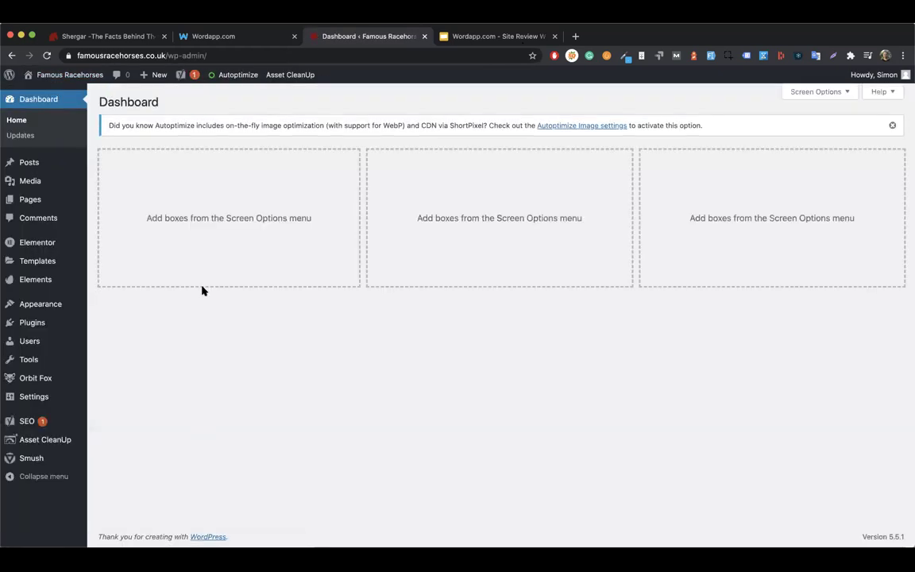
mouse_move(46, 260)
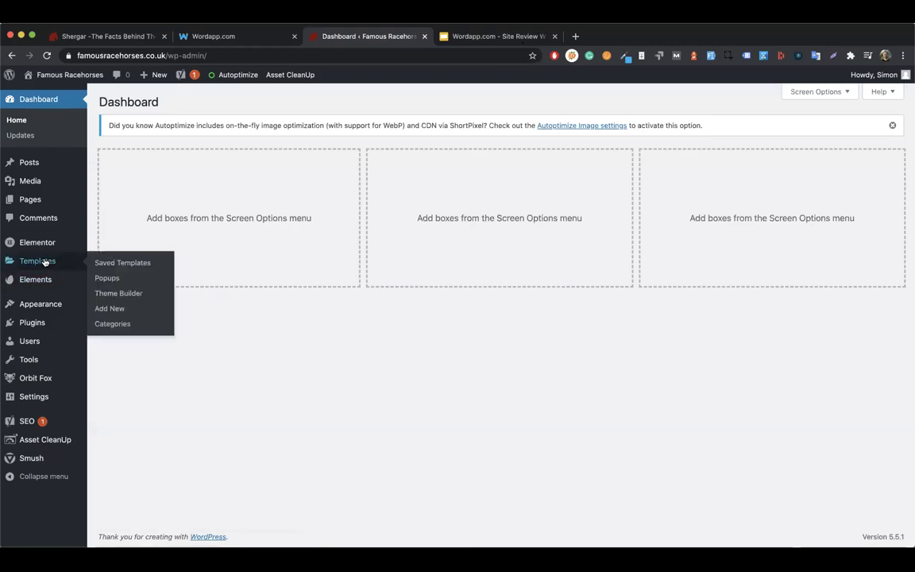
left_click(127, 294)
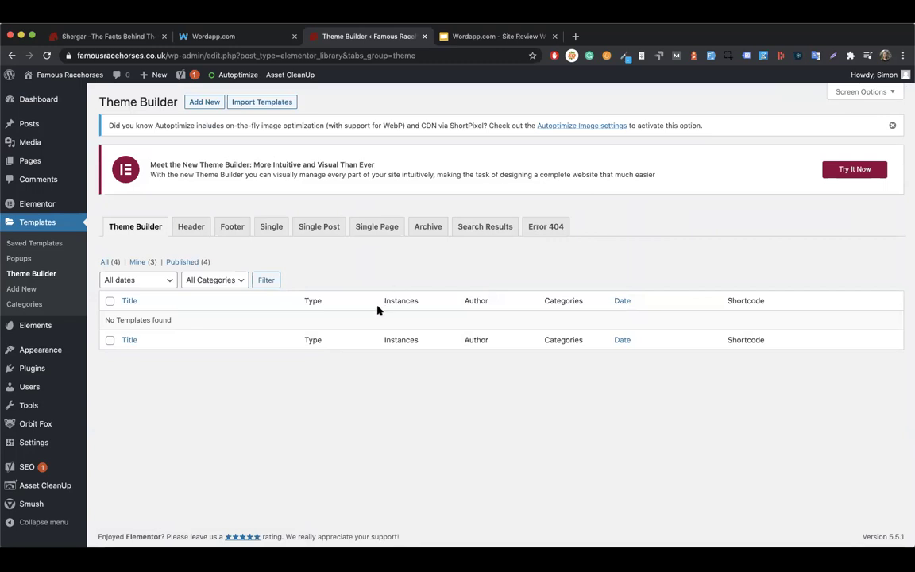
left_click(235, 230)
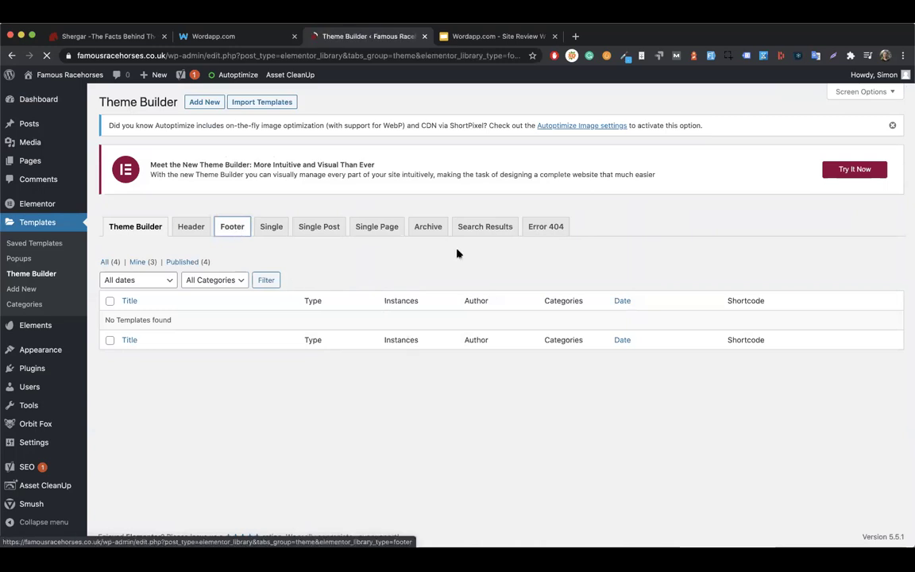
Create a new template of type Footer and name it Footer.
left_click(516, 430)
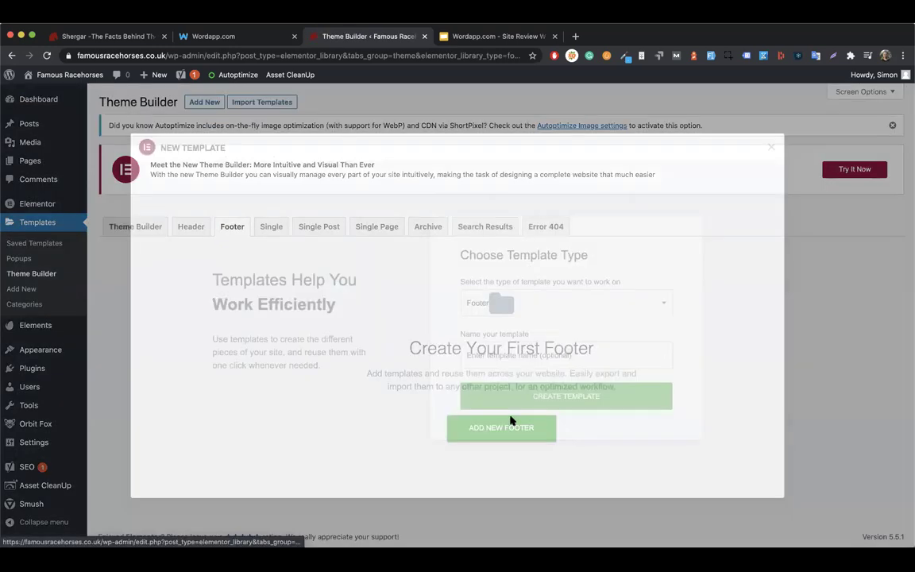
left_click(480, 348)
type("Footer")
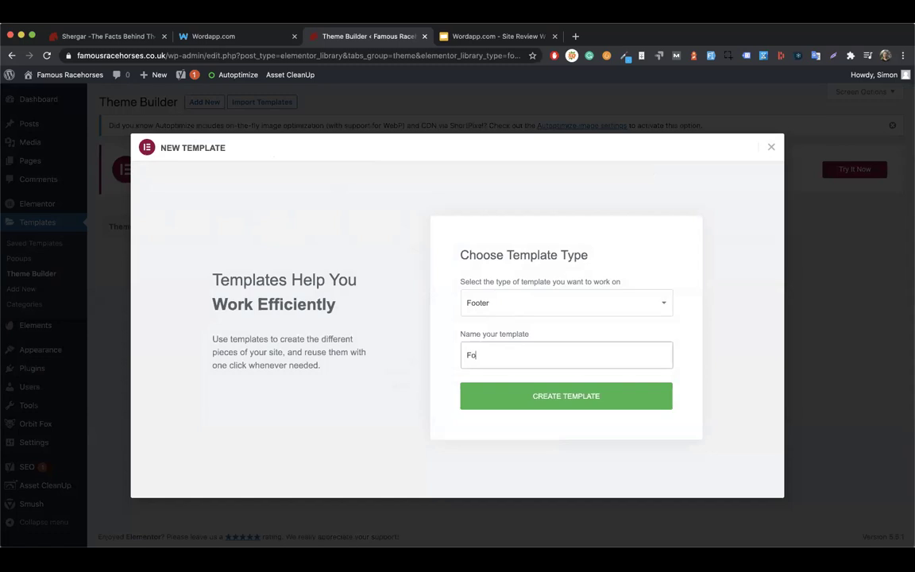
left_click(578, 404)
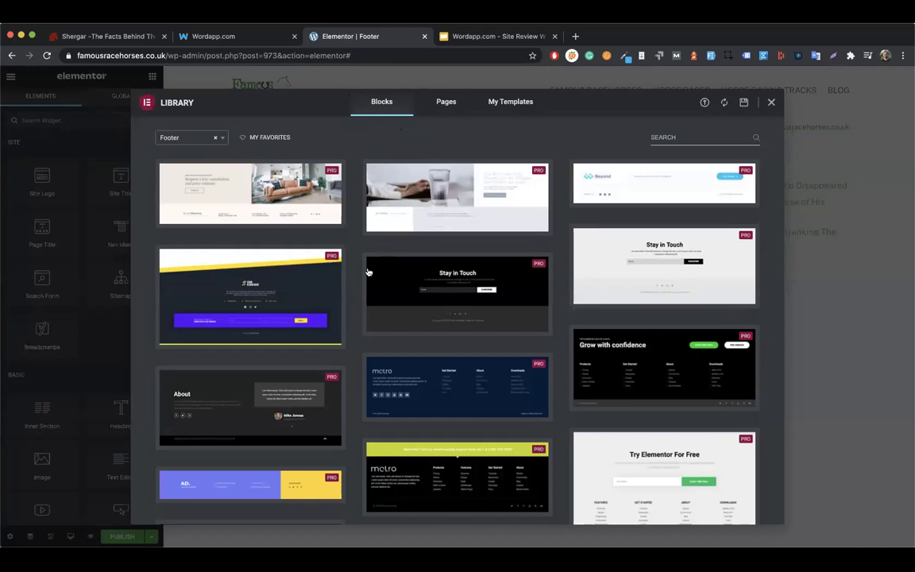
Insert the footer block with the sofa photo and "Request A Free Consultation And Price Estimate" heading, importing its document settings too.
left_click(258, 188)
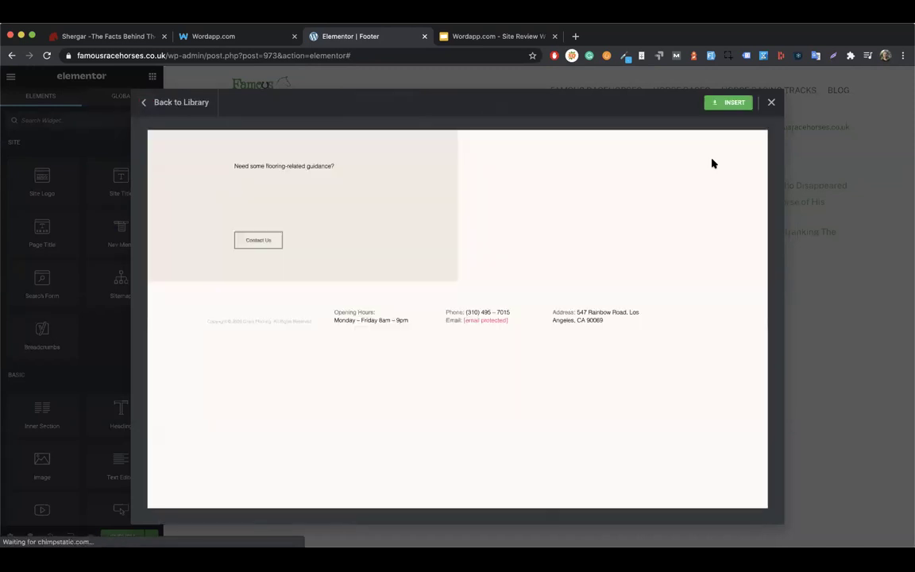
left_click(724, 104)
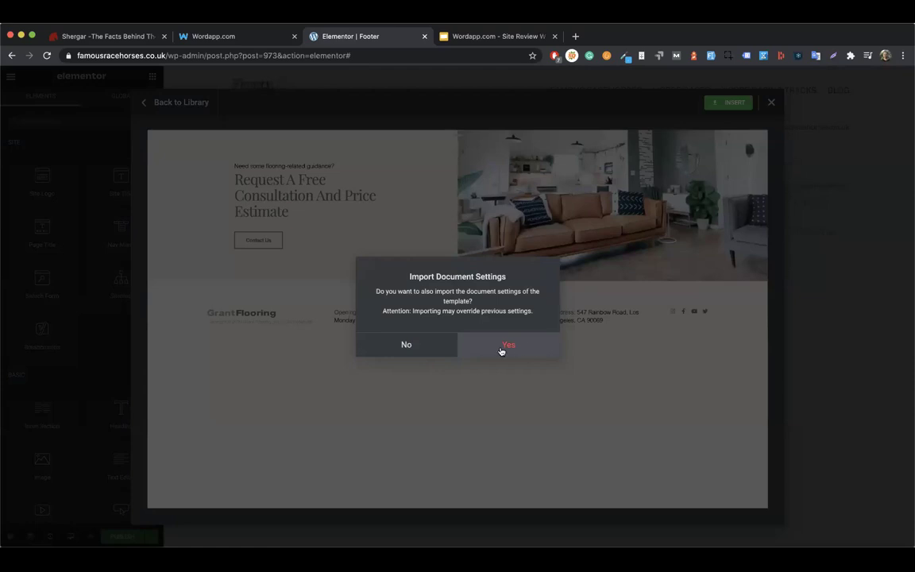
left_click(502, 348)
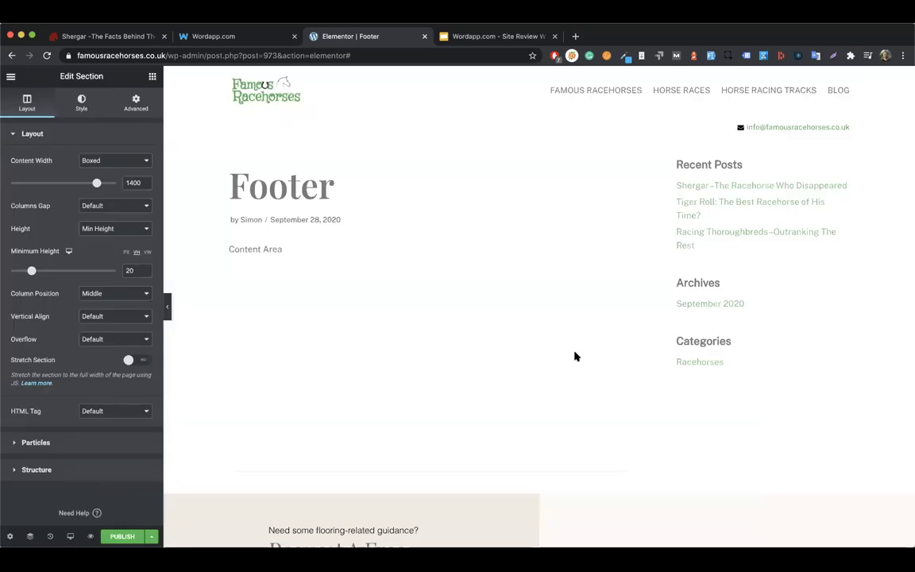
scroll(518, 320, "down", 5)
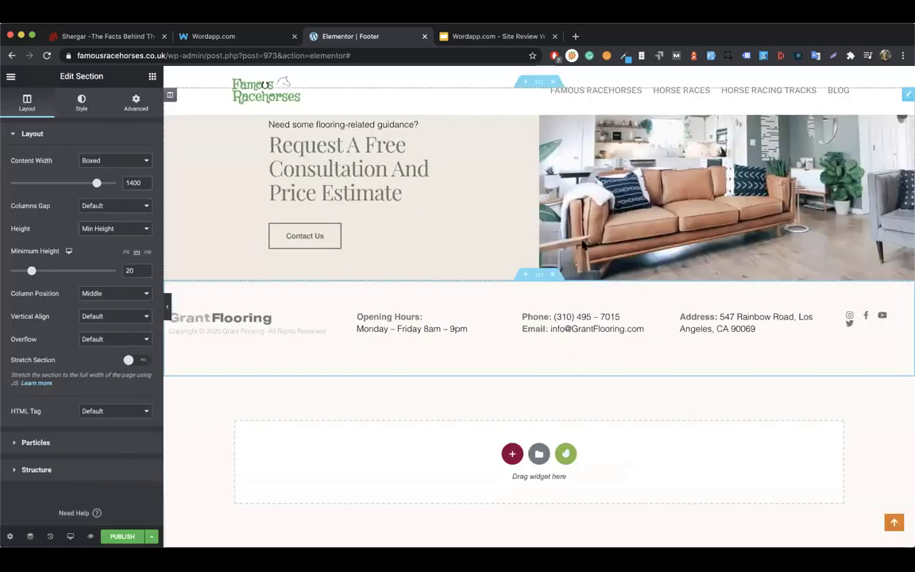
scroll(518, 329, "up", 1)
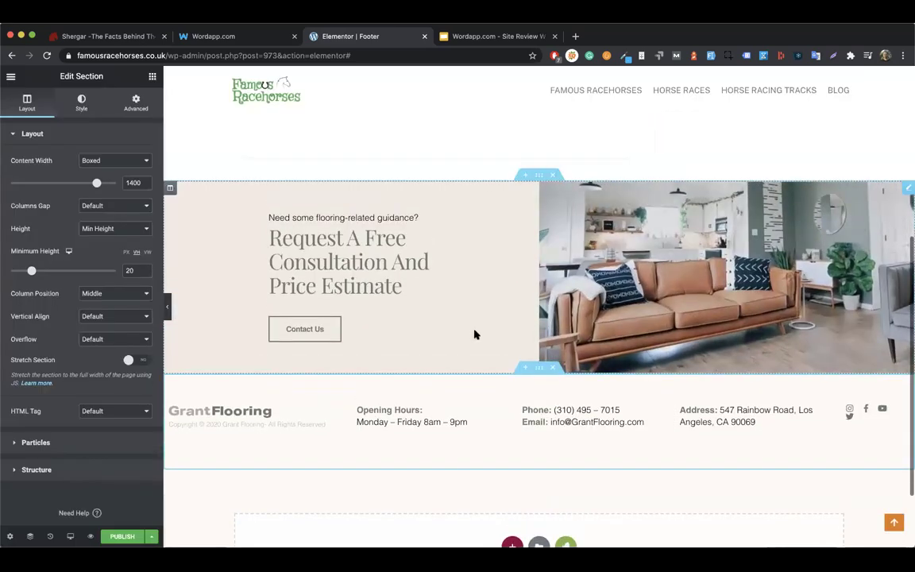
Publish the footer template with a display condition that includes the Entire Site.
left_click(70, 536)
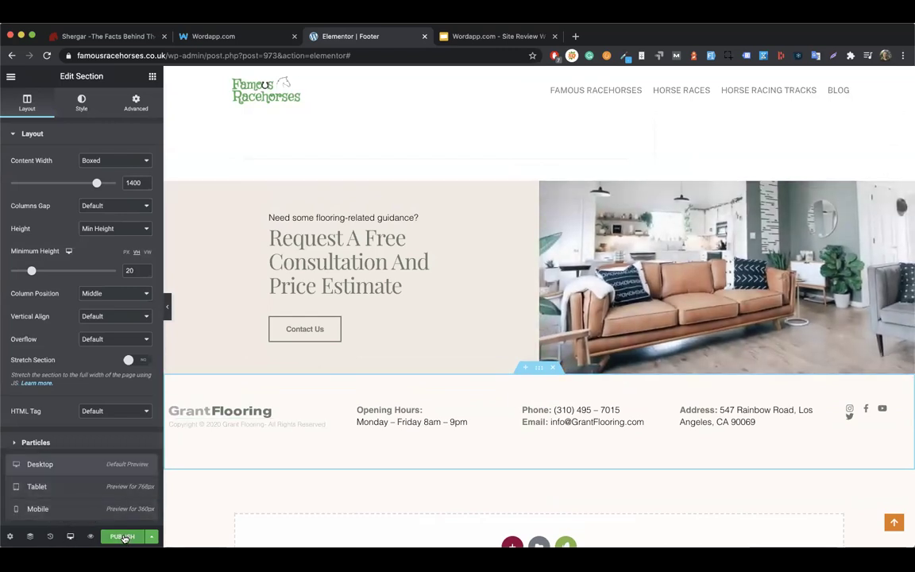
key("super+s")
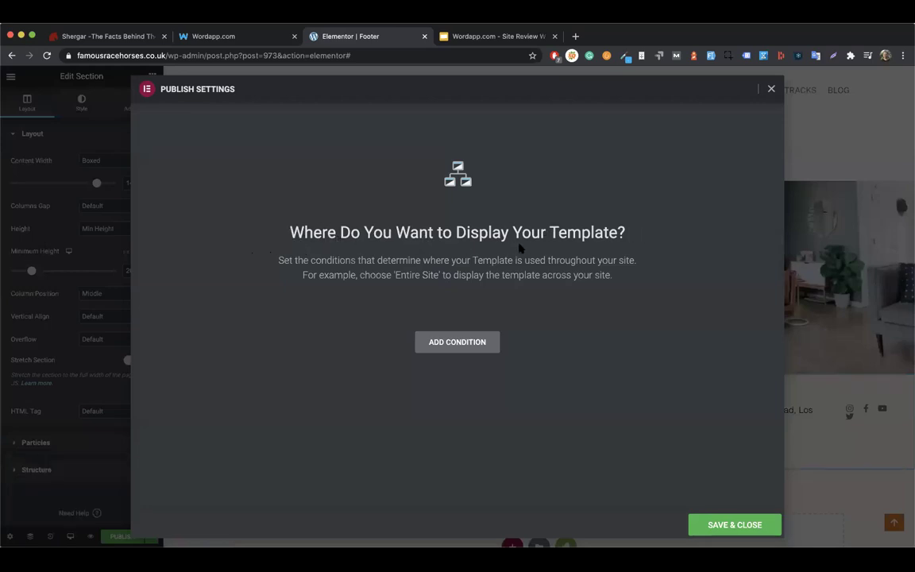
left_click(458, 343)
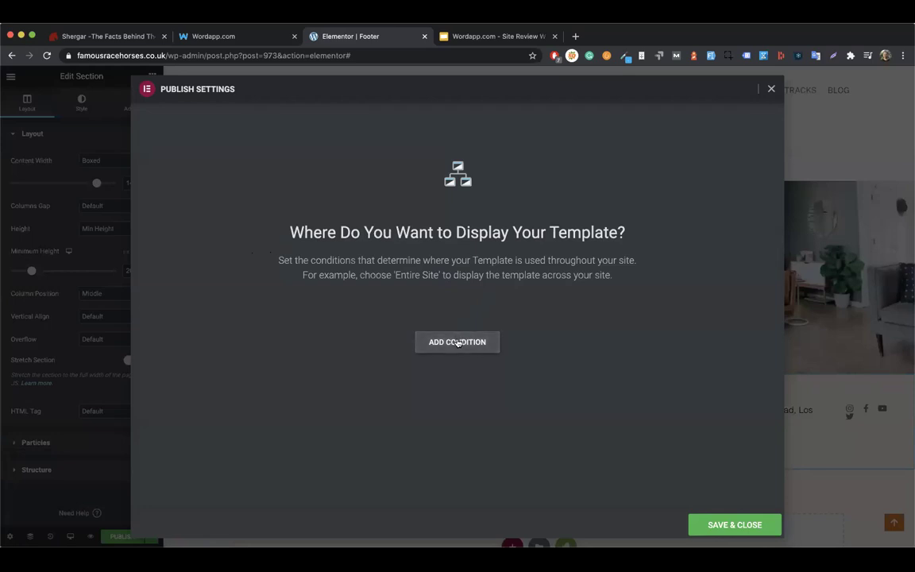
left_click(459, 342)
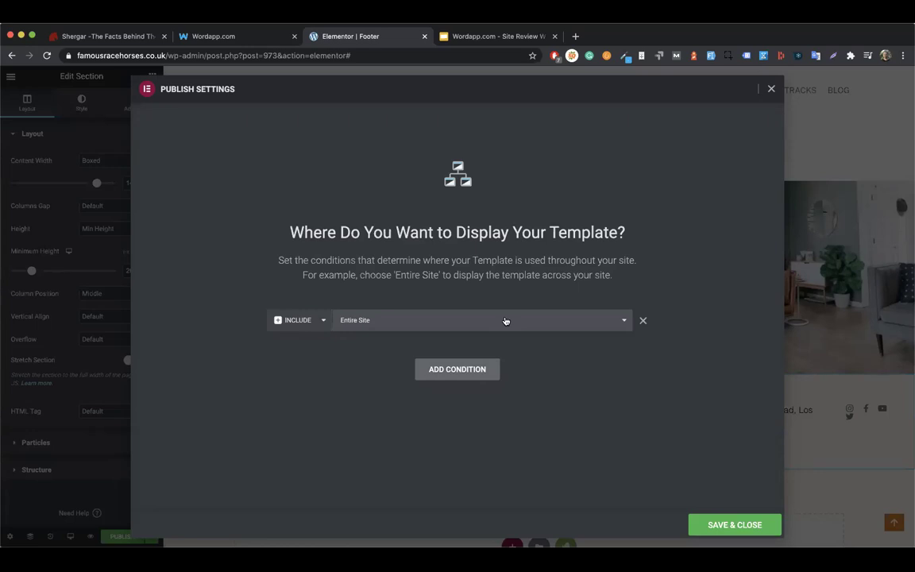
left_click(719, 525)
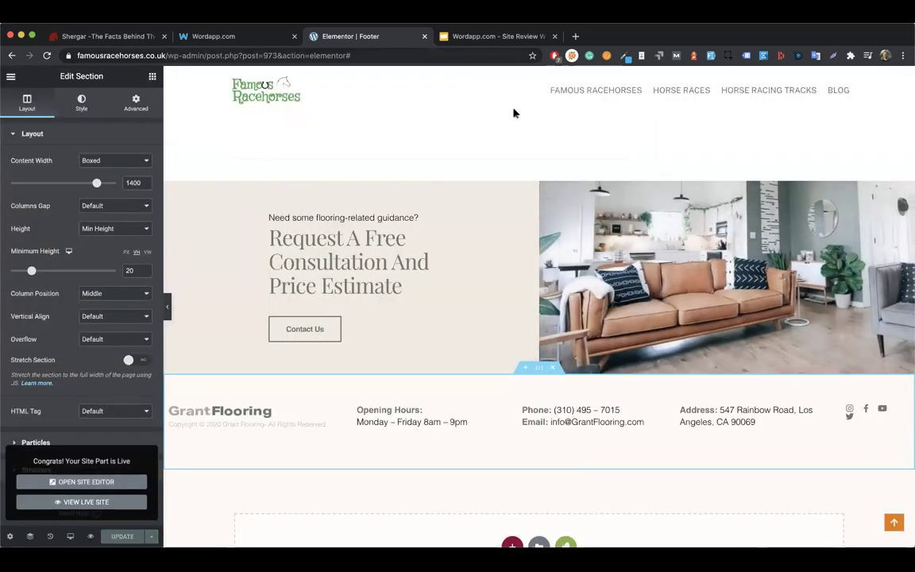
Load the live home page at famousracehorses.co.uk and check the published footer at the end of the page.
key("super+l")
type("famousracehorses.co.uk")
key("Return")
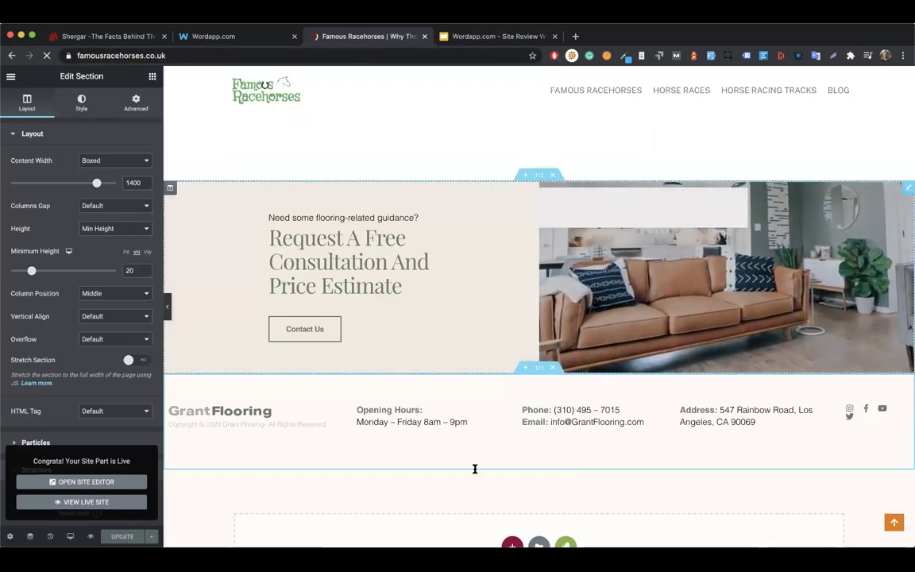
scroll(474, 472, "down", 20)
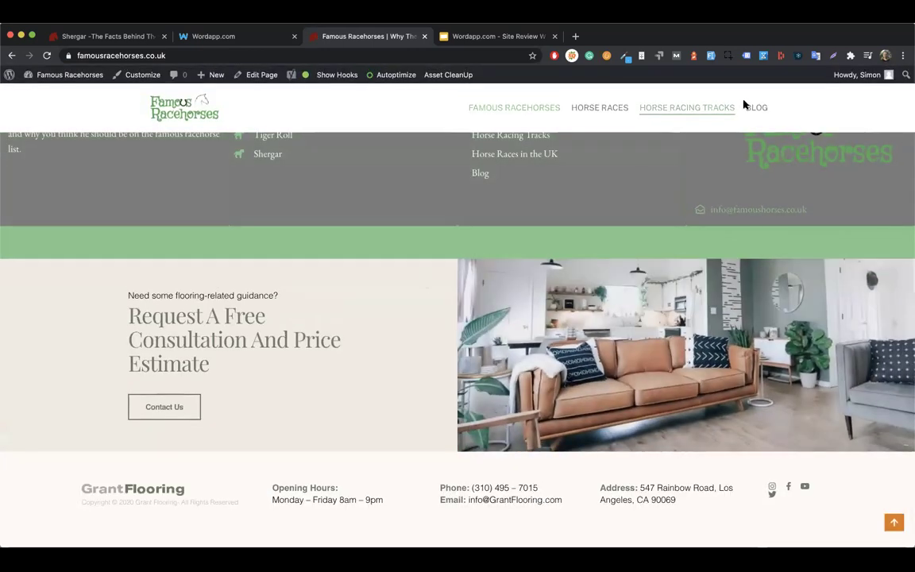
Visit the Blog page and the Racing Thoroughbreds post, and examine the footer on each.
left_click(755, 109)
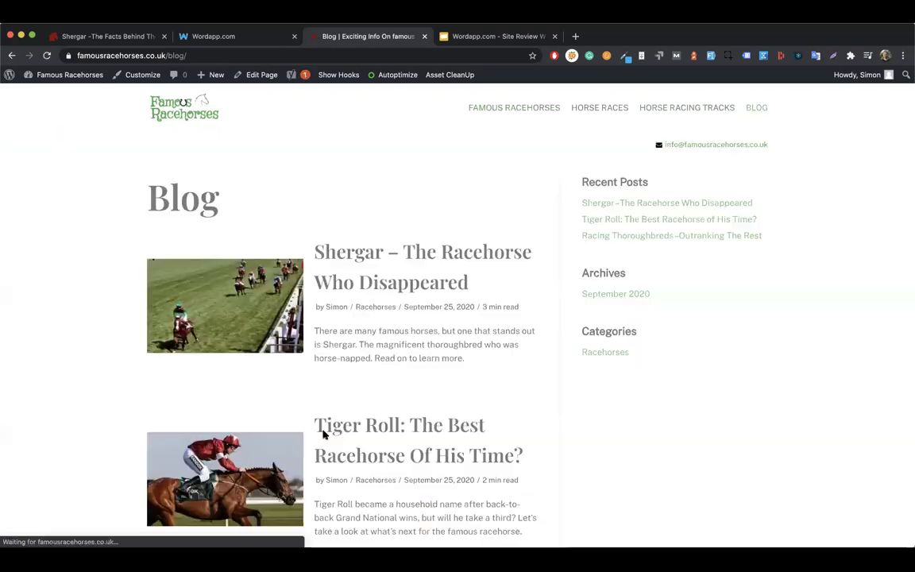
scroll(324, 433, "down", 7)
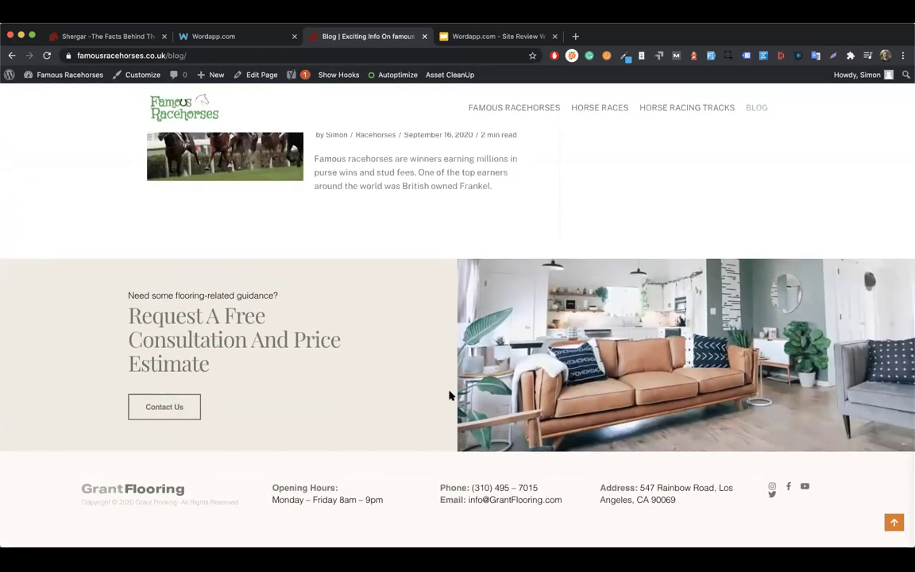
scroll(355, 247, "up", 3)
left_click(337, 198)
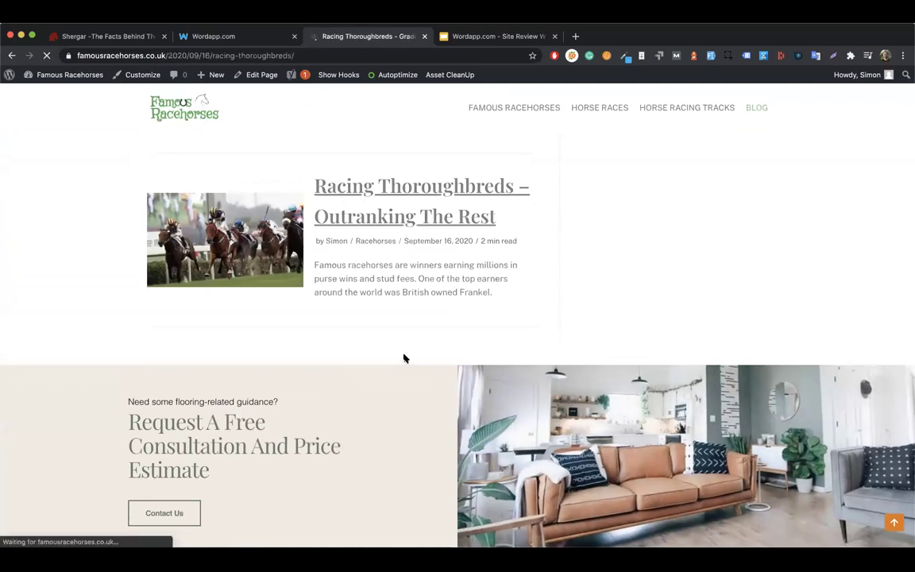
scroll(403, 359, "down", 10)
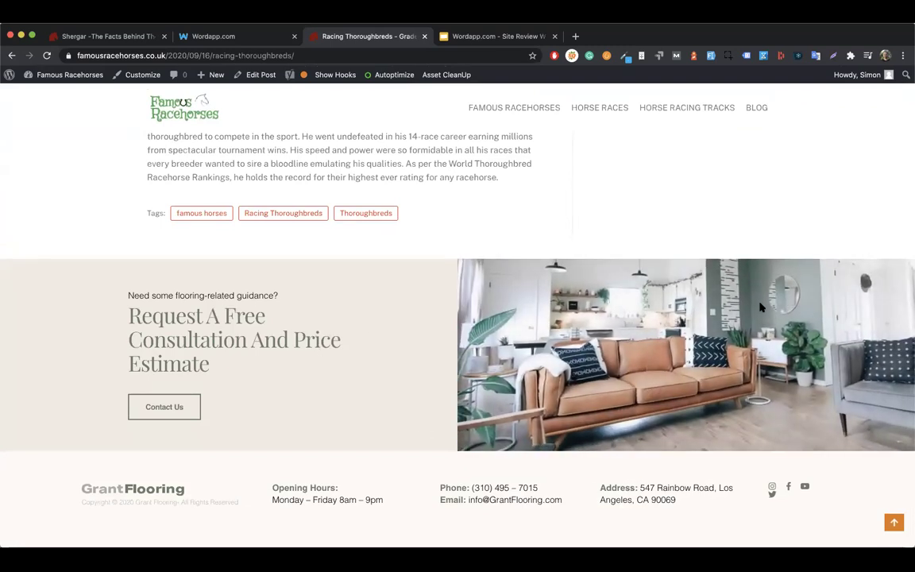
scroll(360, 331, "up", 1)
scroll(360, 331, "up", 6)
scroll(360, 331, "down", 7)
triple_click(380, 496)
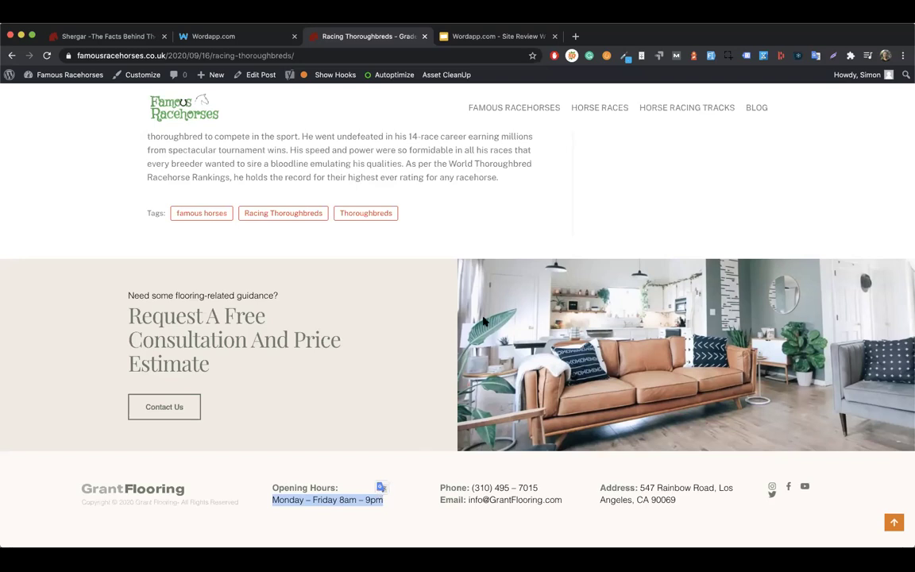
scroll(434, 324, "up", 20)
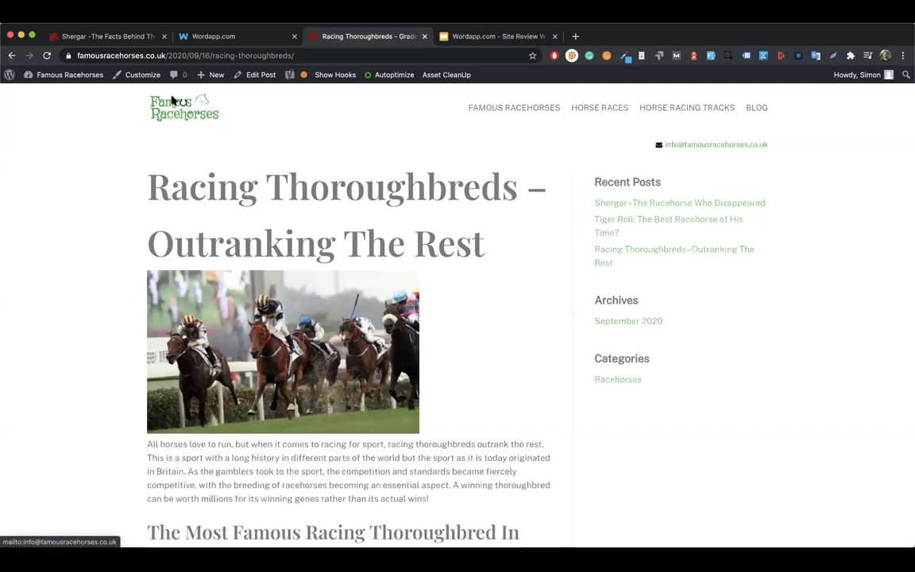
Return to the home page and examine the contact details in its footer and the e-mail link in the header.
left_click_drag(165, 56, 367, 95)
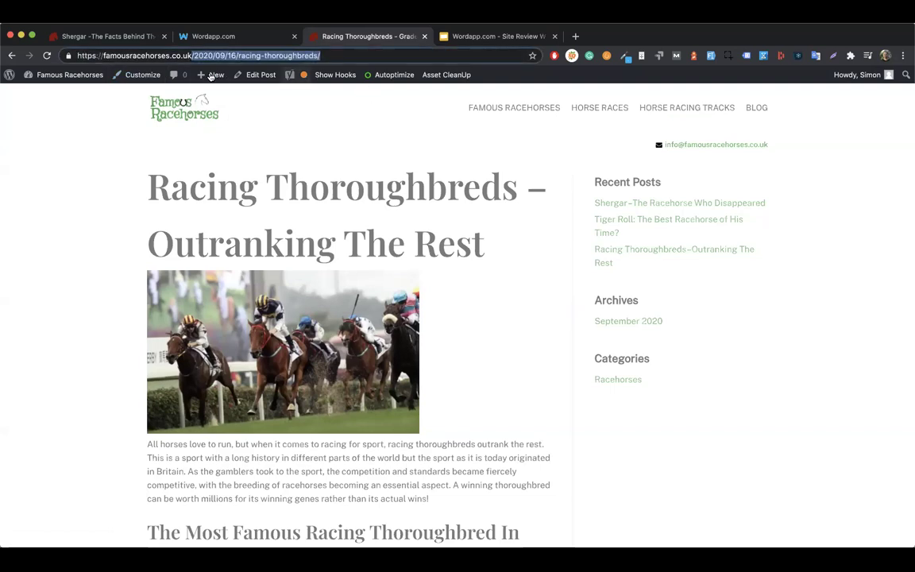
key("BackSpace")
key("Return")
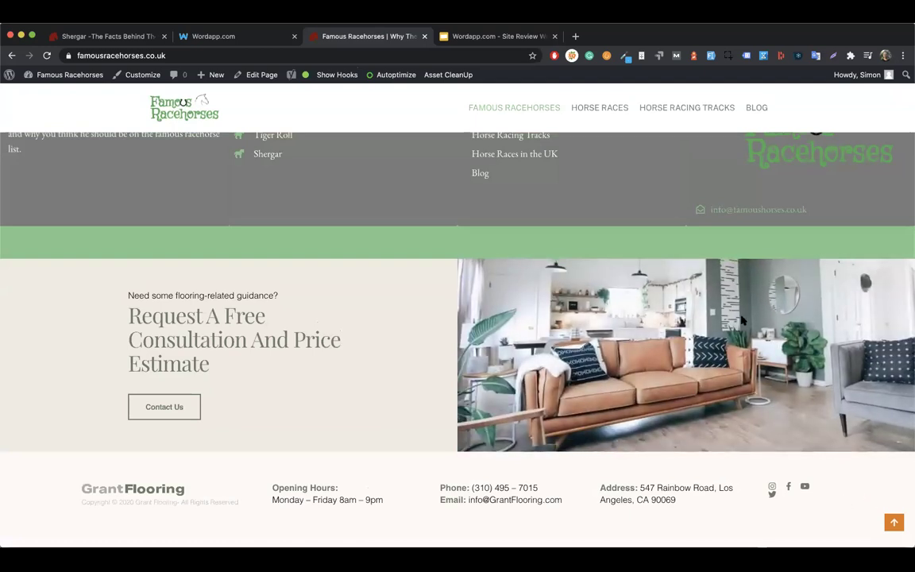
scroll(547, 490, "up", 1)
scroll(441, 498, "down", 1)
left_click_drag(434, 500, 561, 502)
scroll(561, 502, "up", 2)
left_click_drag(811, 268, 683, 268)
left_click(395, 374)
scroll(603, 208, "up", 20)
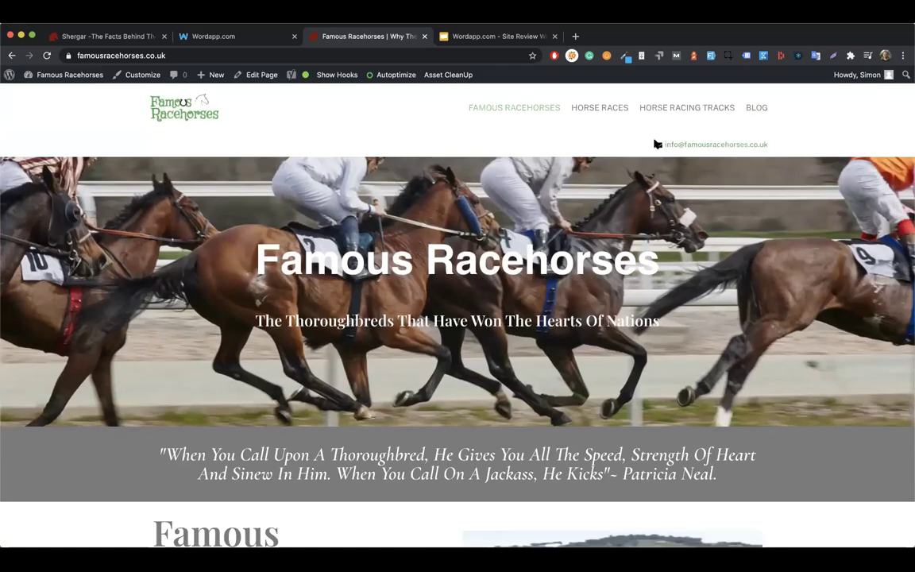
left_click_drag(661, 146, 770, 147)
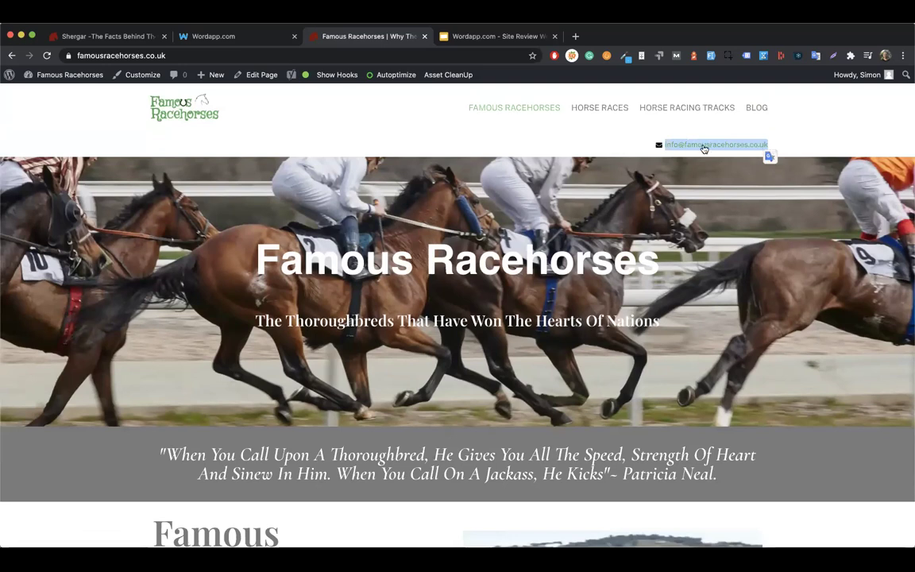
left_click(588, 145)
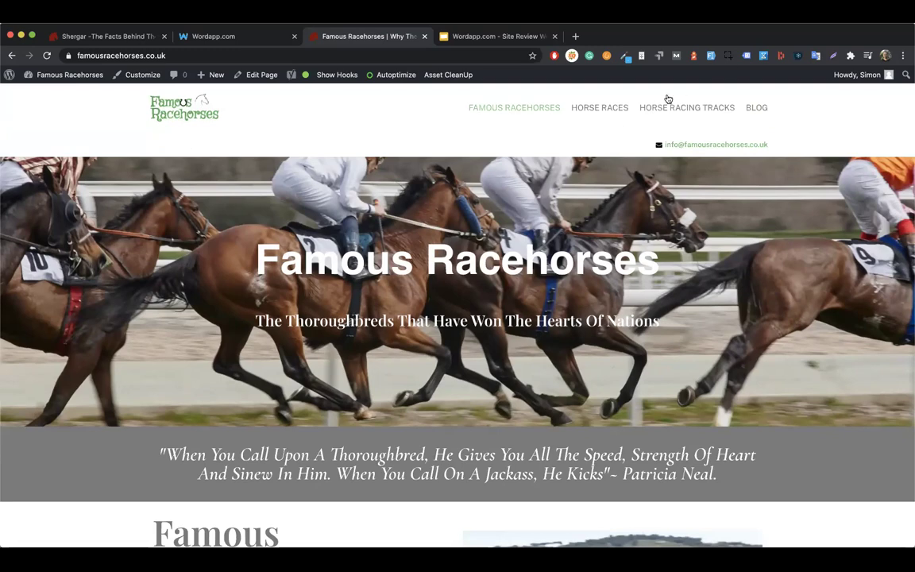
Examine the home page's "Our Site Offers Up Information About:" heading and the caption under the Nijinsky photo.
scroll(390, 451, "down", 15)
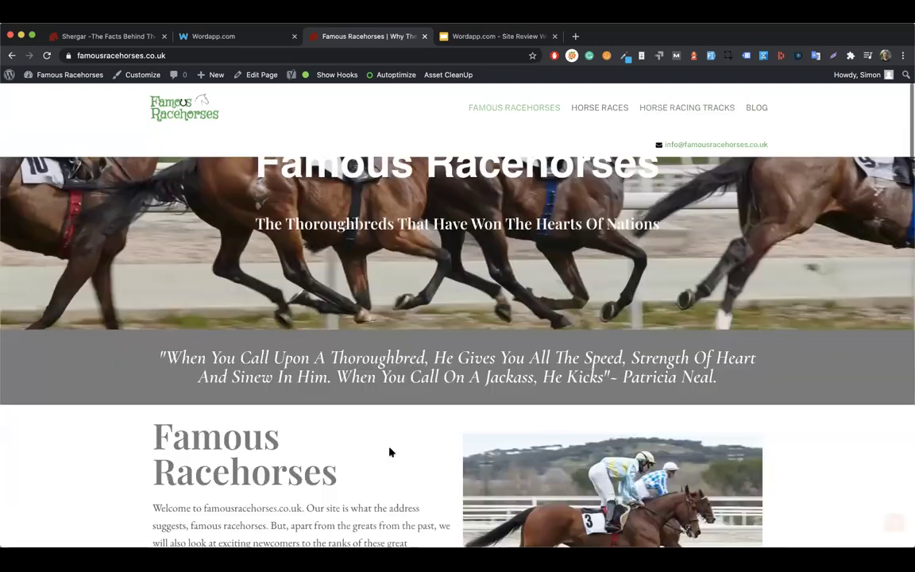
scroll(436, 360, "down", 2)
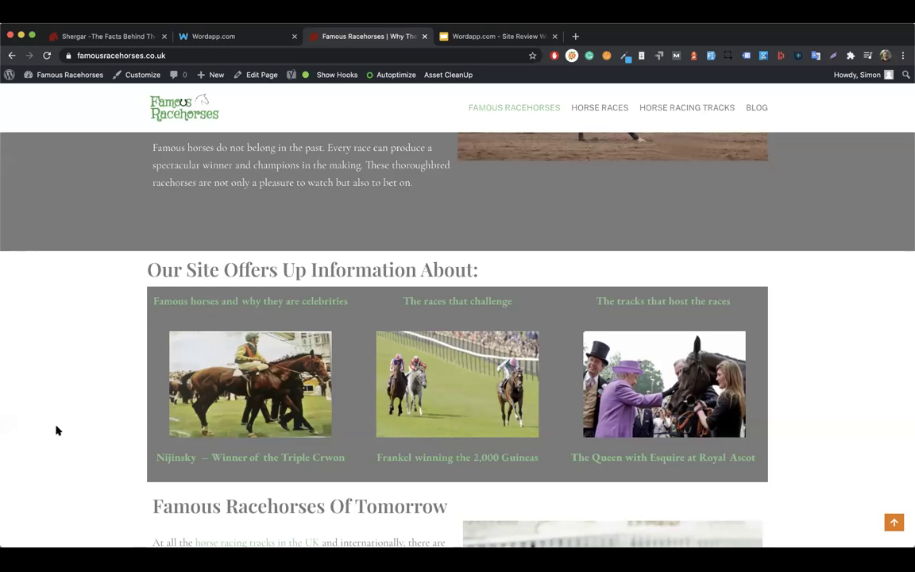
left_click_drag(172, 270, 480, 269)
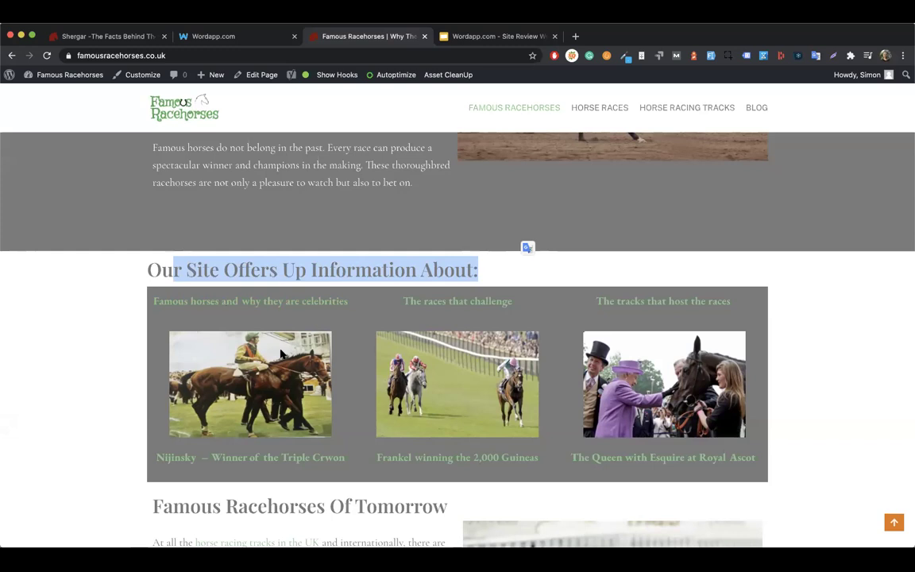
left_click_drag(181, 459, 345, 459)
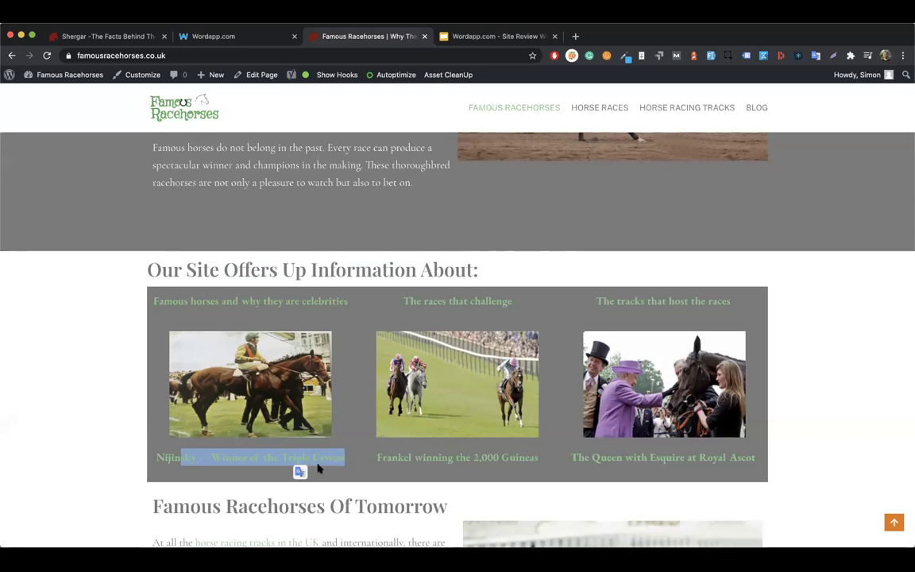
left_click(353, 370)
Review the home page's text sections, including the horse racing tracks link under "Famous Racehorses Of Tomorrow".
scroll(355, 370, "up", 1)
scroll(354, 369, "up", 12)
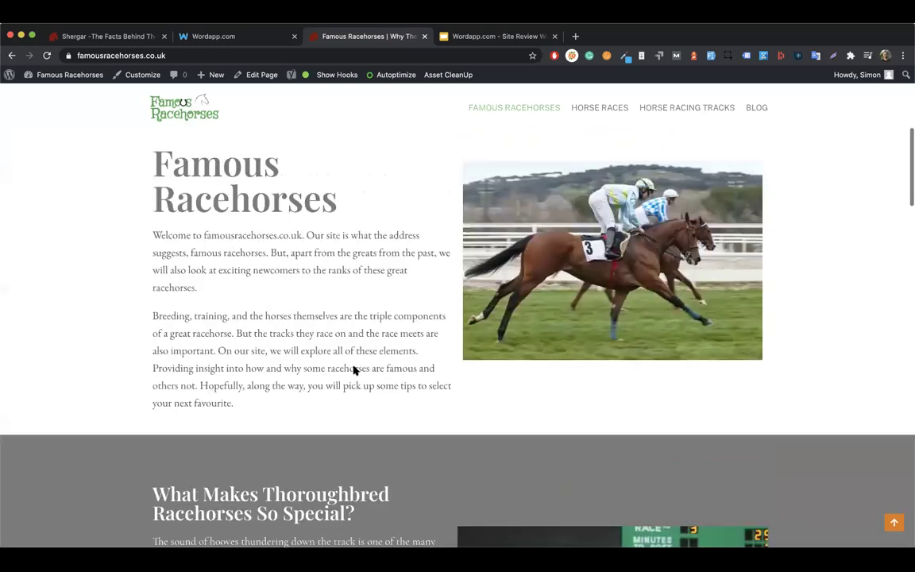
scroll(353, 369, "up", 4)
scroll(354, 371, "down", 12)
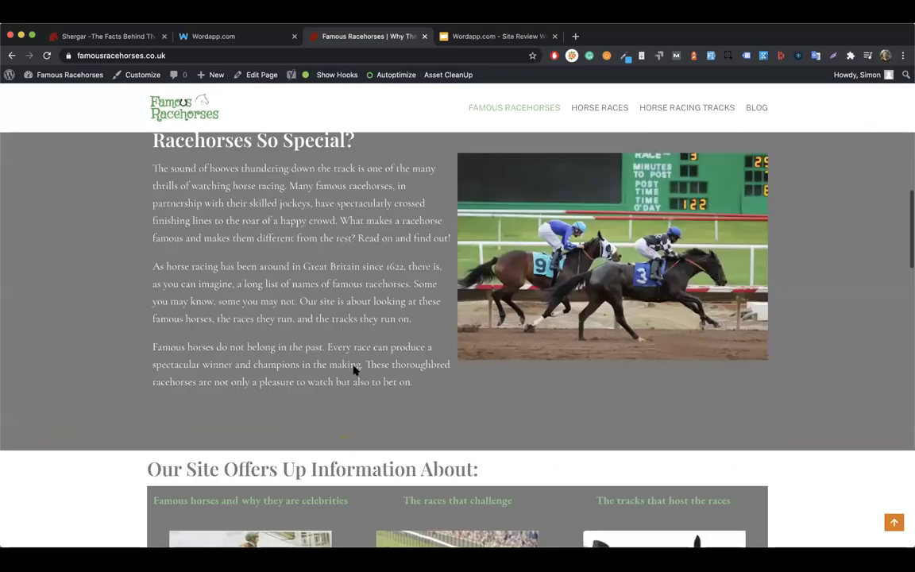
scroll(354, 370, "up", 2)
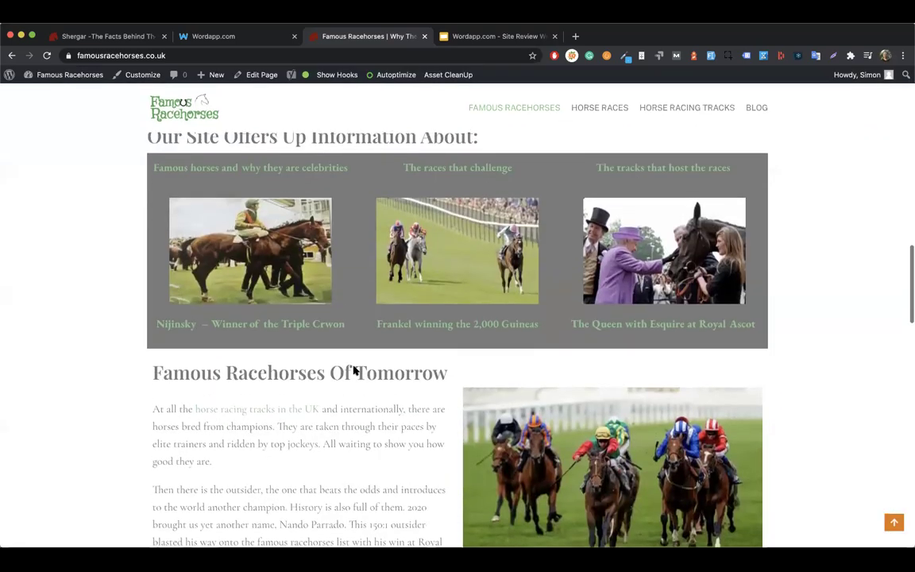
scroll(349, 369, "down", 3)
left_click_drag(192, 362, 321, 362)
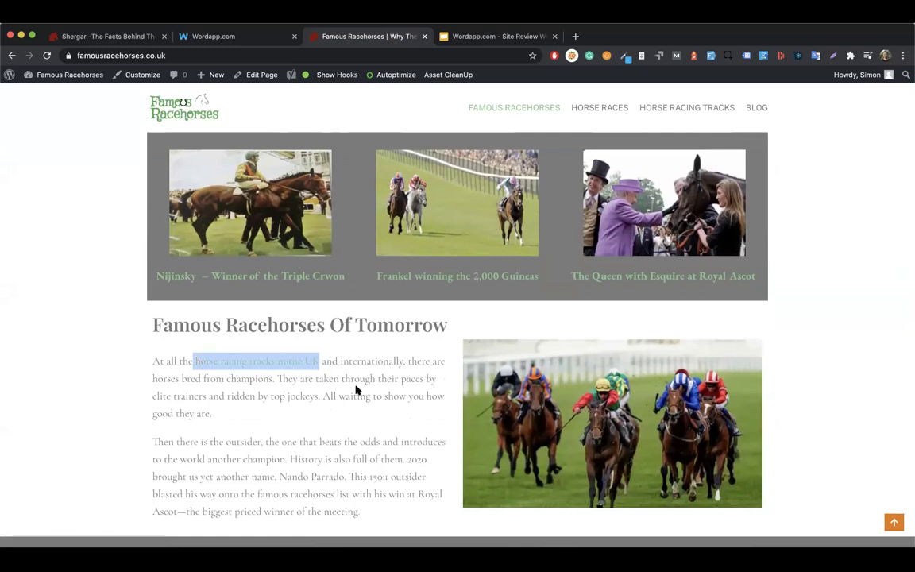
scroll(356, 390, "down", 1)
scroll(356, 390, "down", 5)
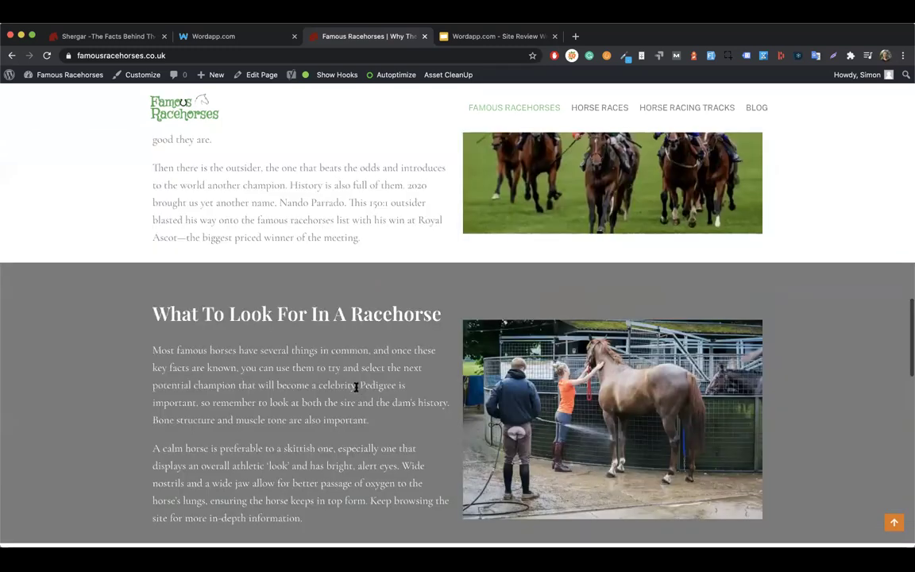
scroll(356, 387, "down", 9)
scroll(356, 389, "up", 15)
scroll(356, 429, "down", 2)
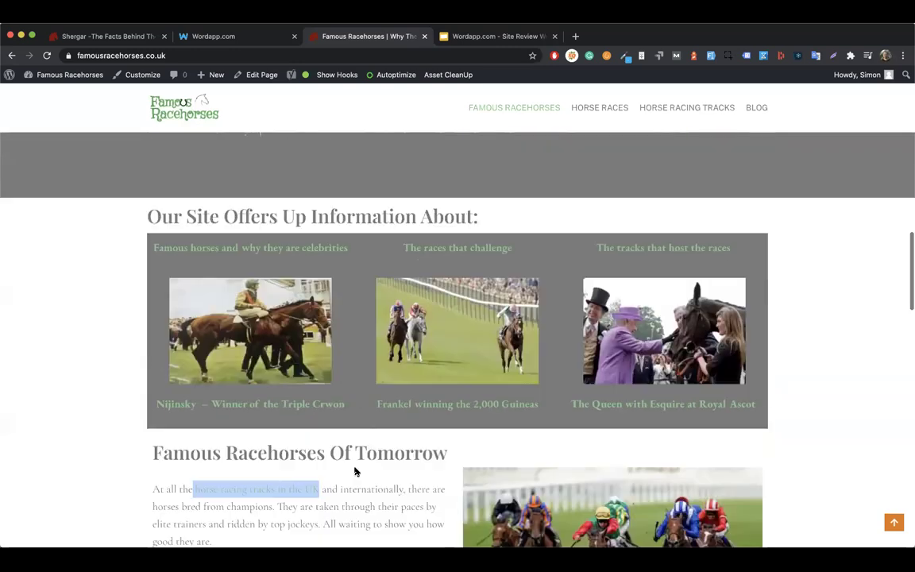
scroll(355, 472, "down", 1)
left_click(354, 472)
scroll(354, 472, "down", 2)
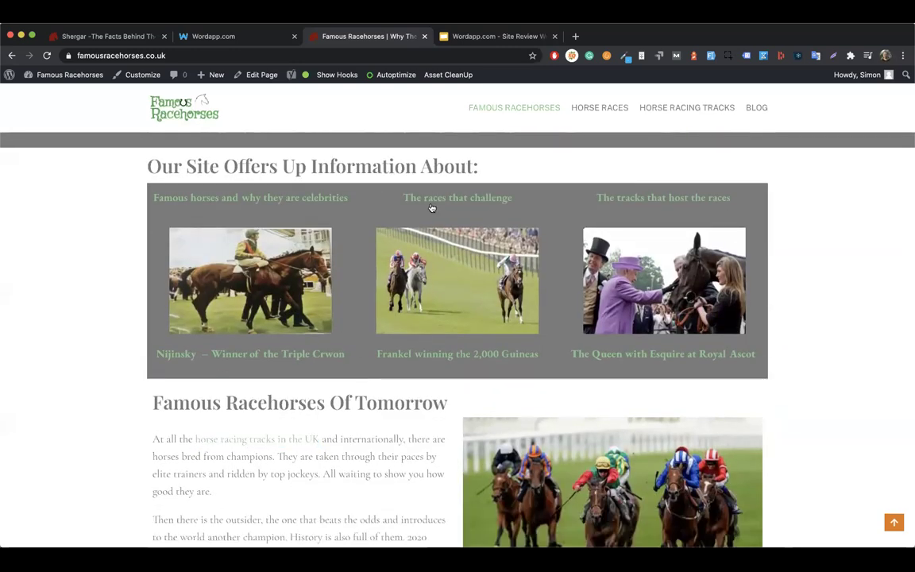
Follow the home page's "The races that challenge" link and review the Horse Races In The UK page.
left_click(245, 258)
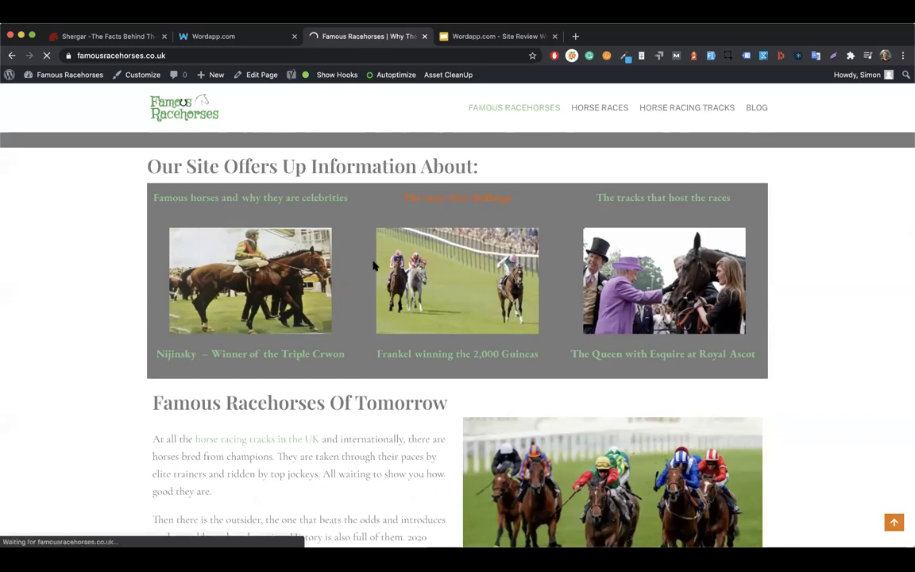
scroll(468, 226, "up", 1)
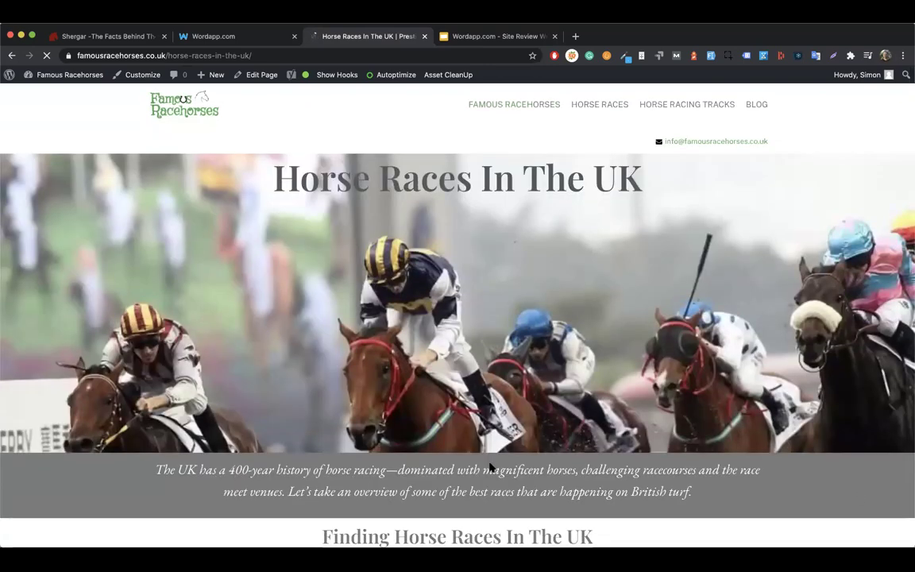
scroll(490, 468, "down", 10)
scroll(491, 468, "up", 5)
scroll(491, 468, "up", 8)
scroll(474, 490, "down", 9)
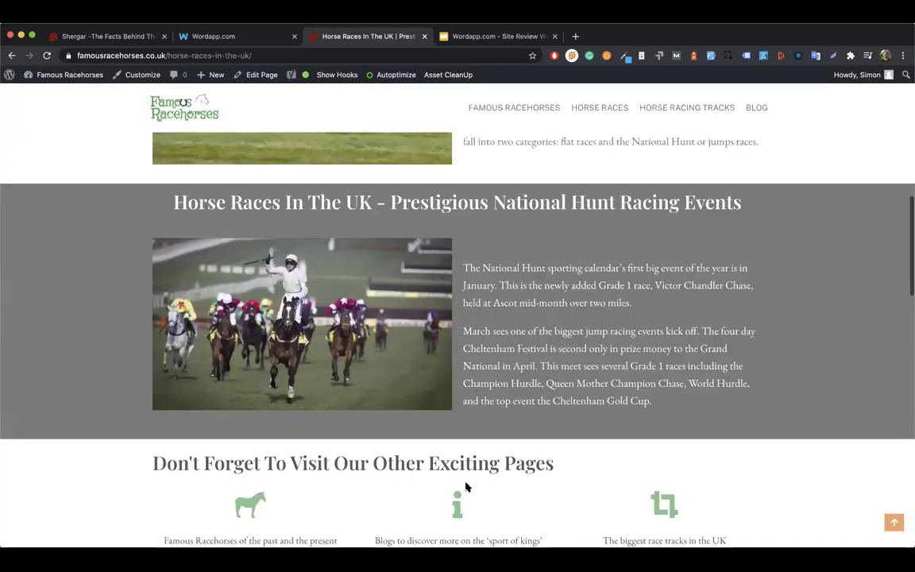
scroll(467, 487, "down", 15)
scroll(467, 487, "up", 10)
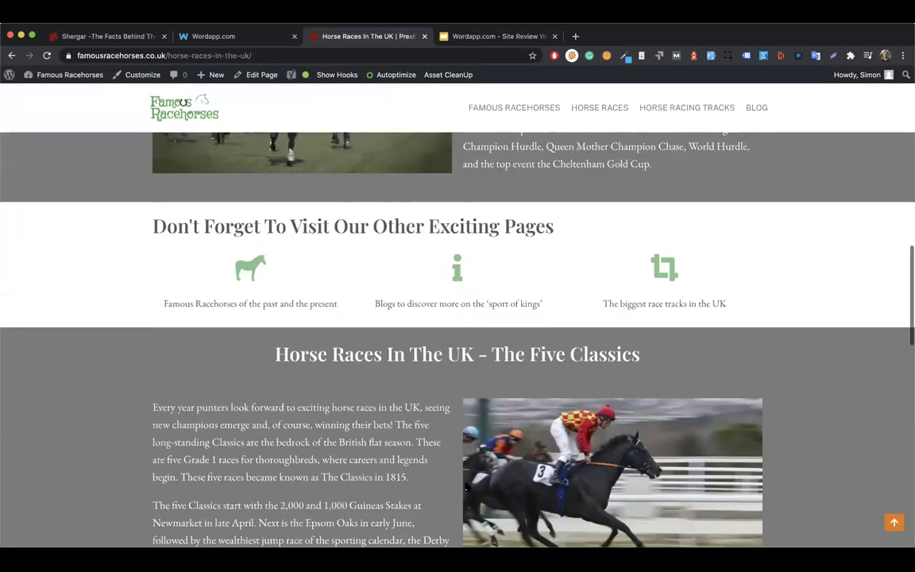
Go from the Horse Races In The UK page to the site's WordPress dashboard.
scroll(467, 487, "up", 10)
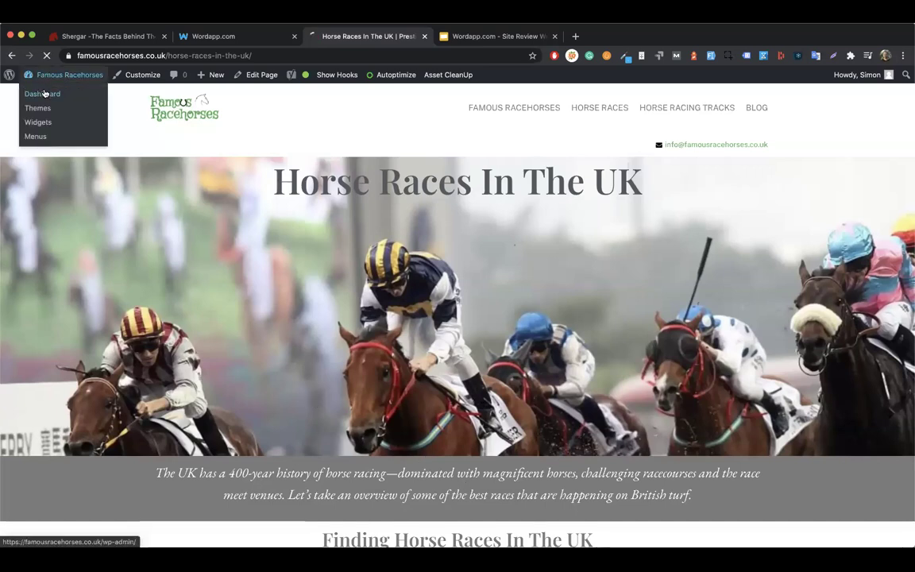
left_click(41, 92)
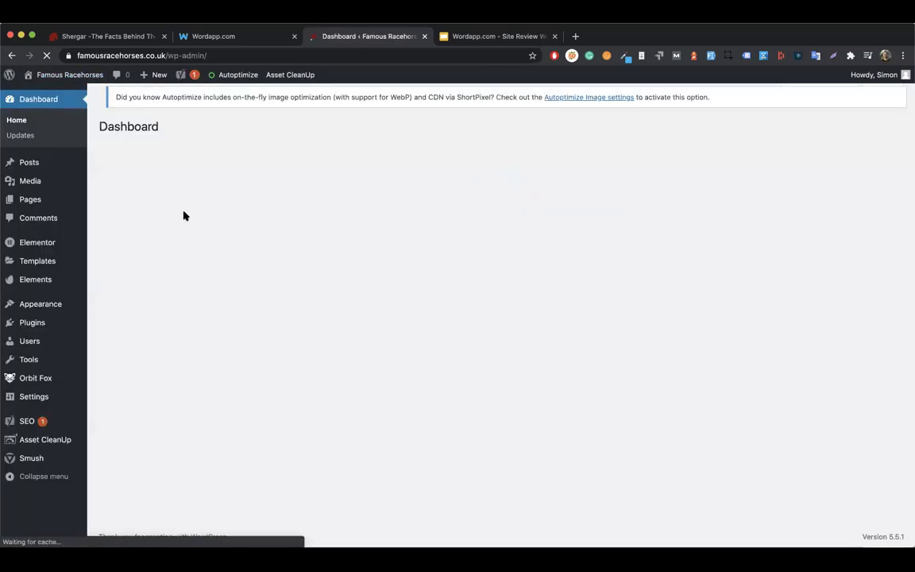
Create a new Header-type template named "Header" in Elementor's Theme Builder.
mouse_move(34, 268)
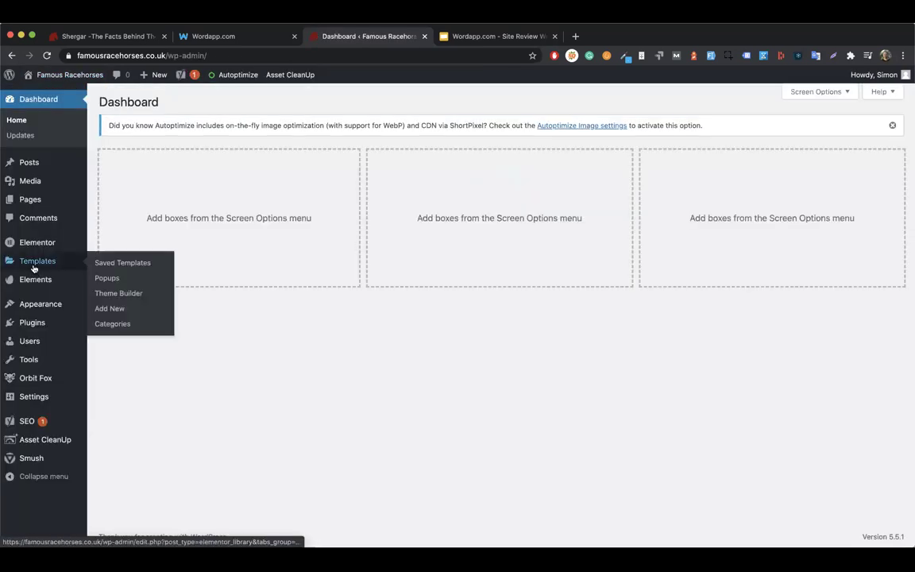
left_click(118, 293)
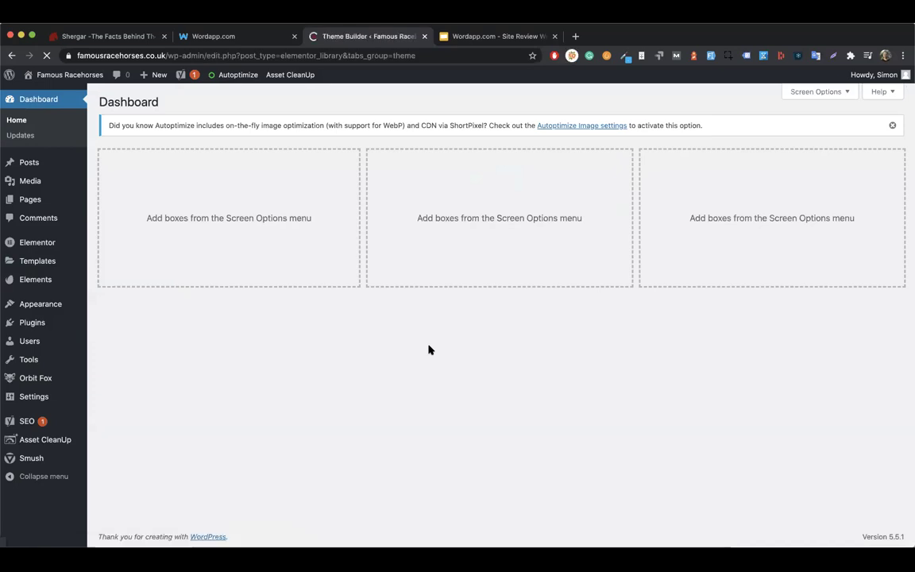
left_click(190, 226)
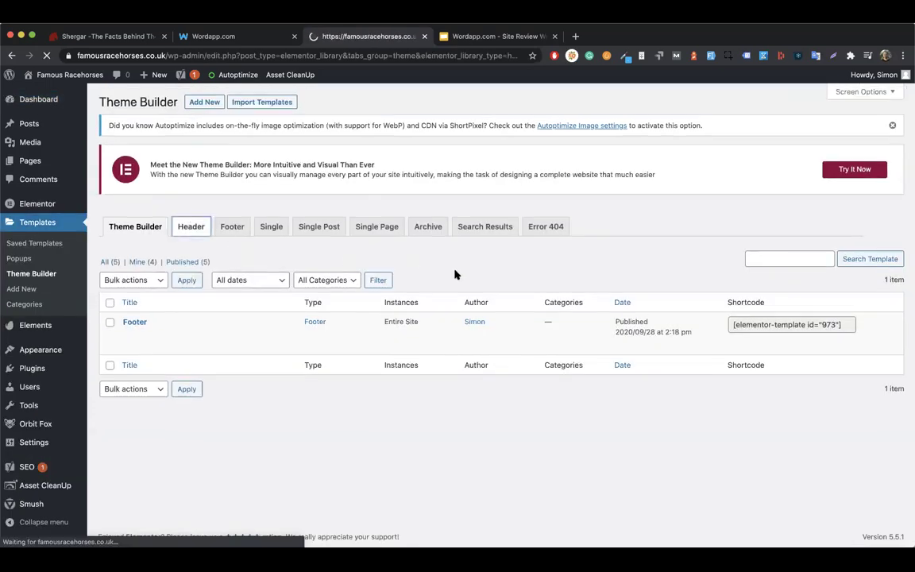
left_click(494, 426)
left_click(489, 357)
type("Header")
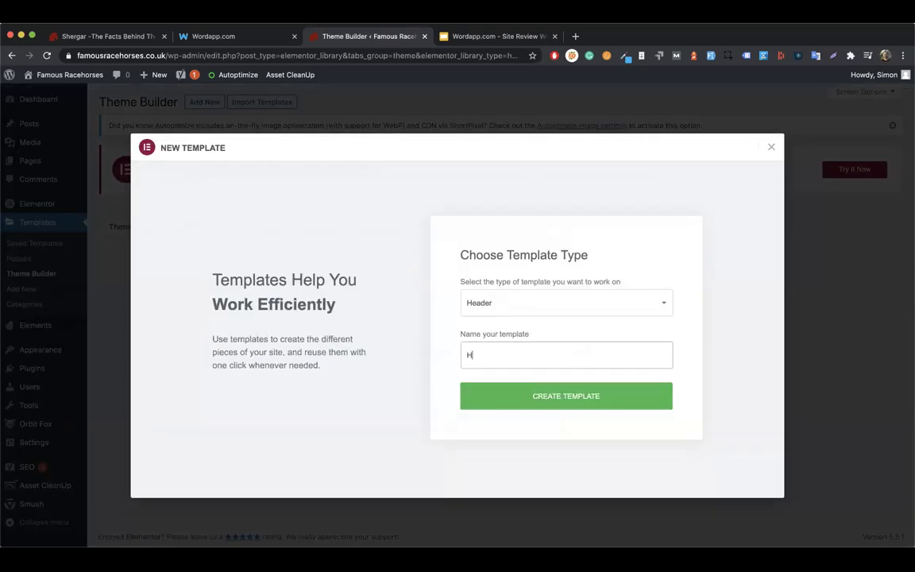
left_click(546, 399)
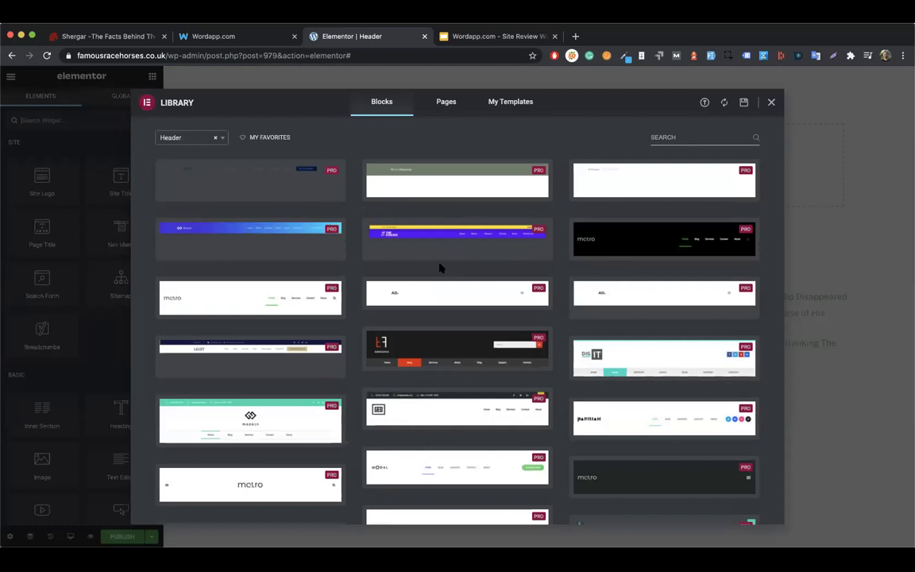
Browse the library's header blocks and preview the LEGIT and GEO designs.
scroll(449, 302, "down", 2)
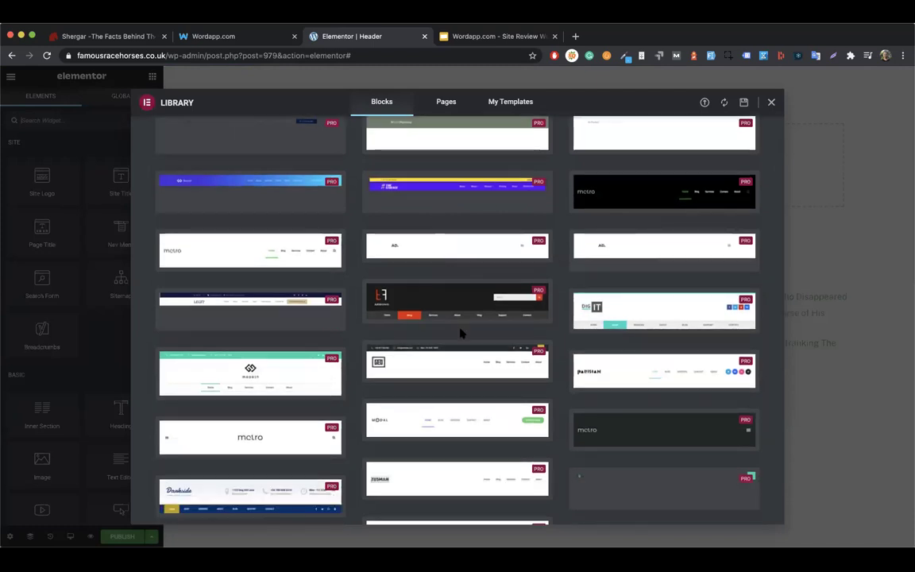
left_click(251, 309)
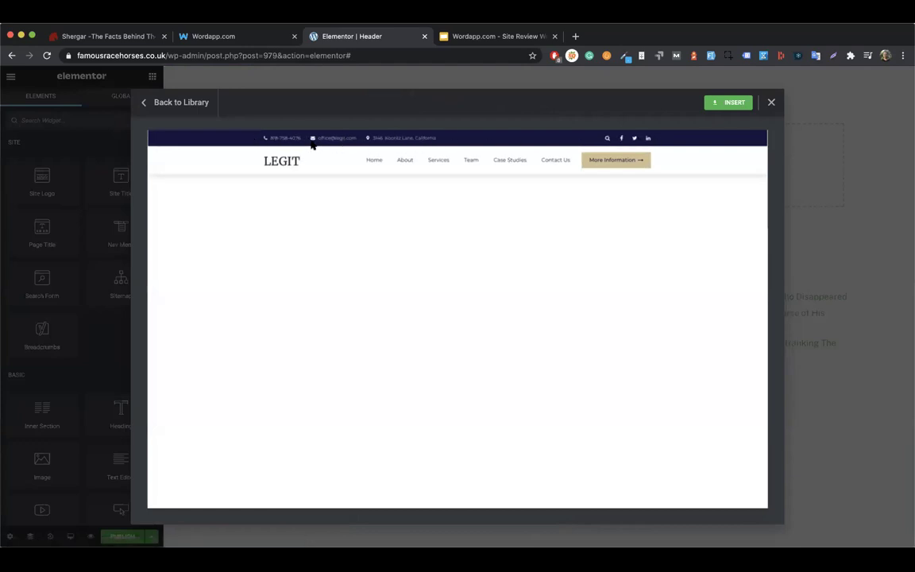
left_click(156, 103)
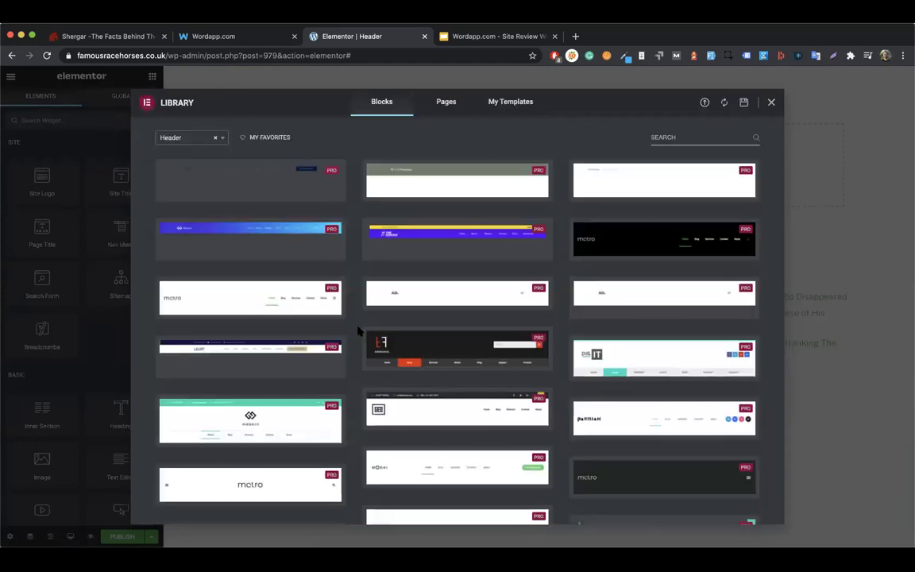
scroll(360, 332, "down", 3)
left_click(445, 306)
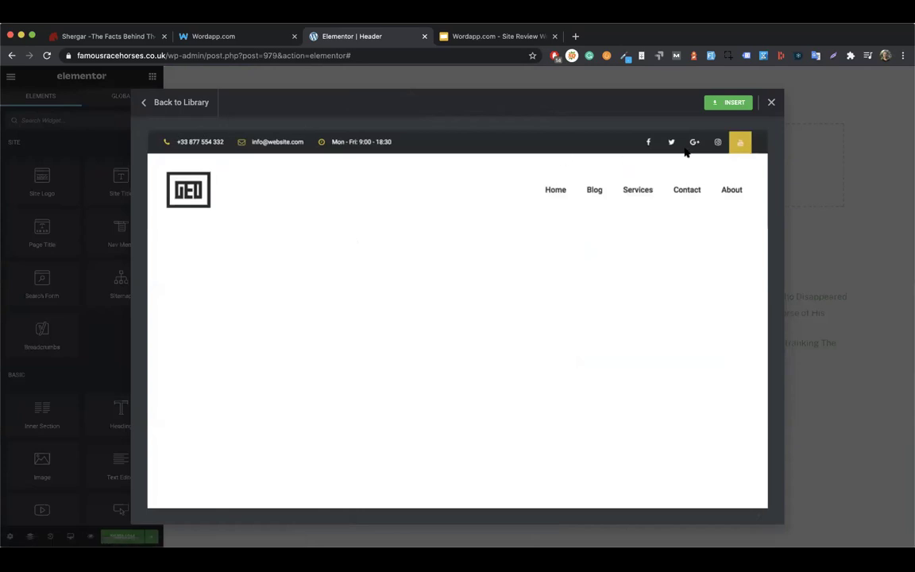
left_click(147, 105)
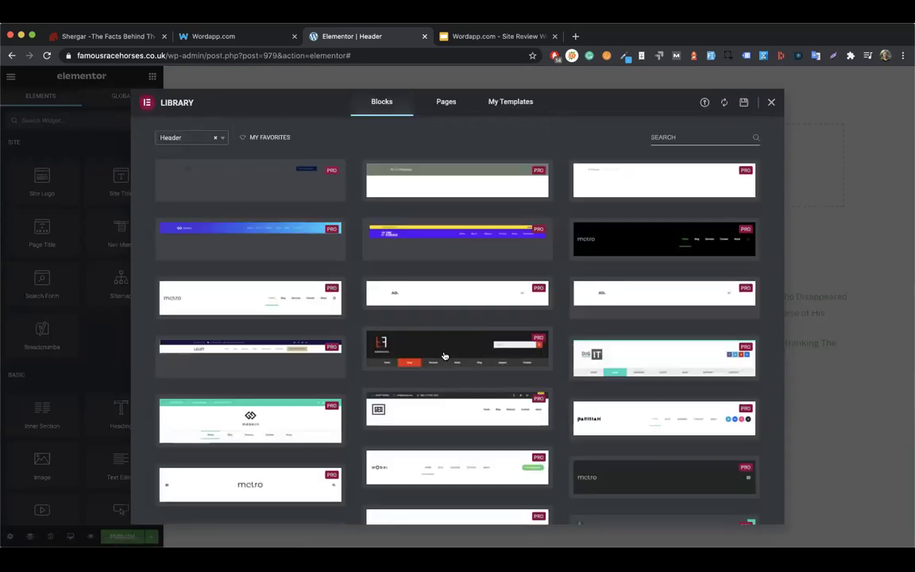
Look through the remaining header blocks and preview the Madrin and Darkside Studios designs.
scroll(445, 355, "down", 2)
scroll(445, 355, "down", 2)
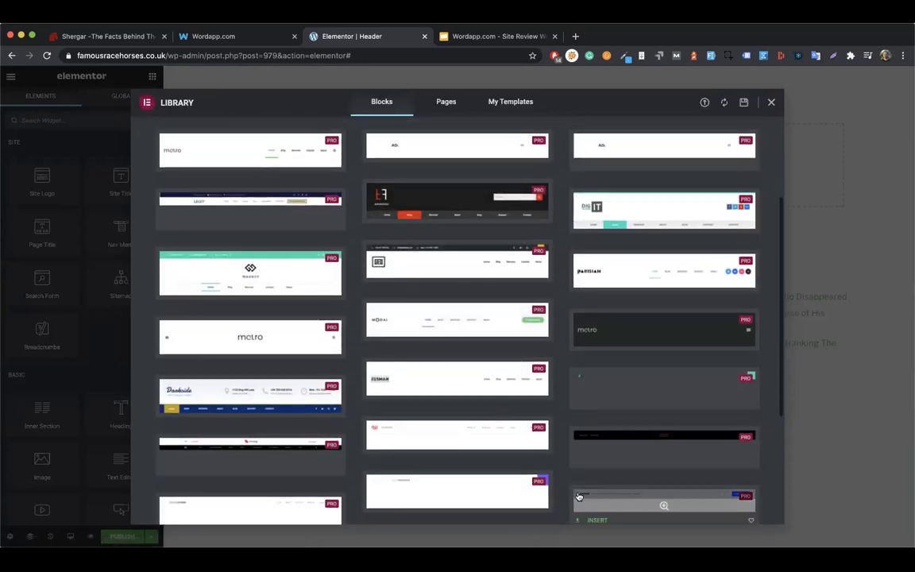
scroll(558, 483, "down", 3)
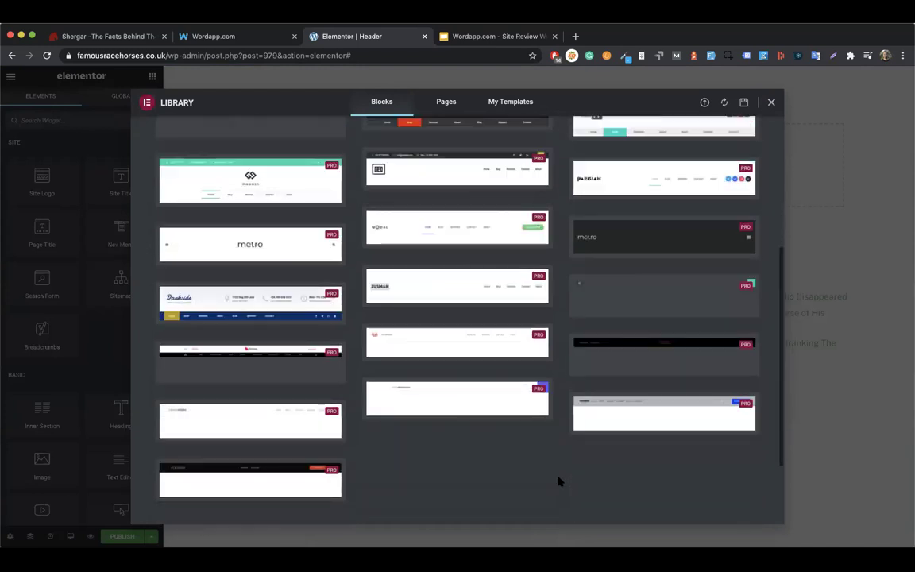
left_click(247, 178)
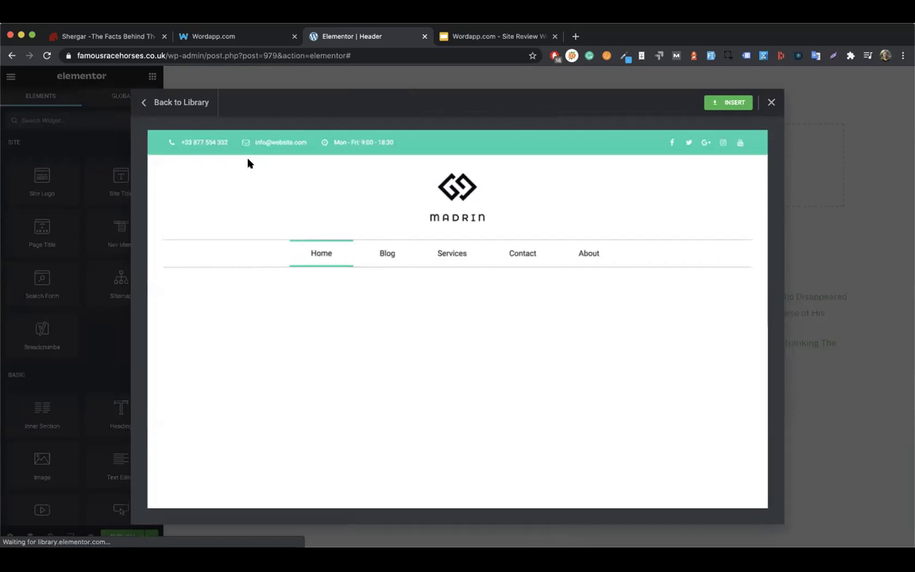
left_click(169, 104)
scroll(318, 401, "down", 2)
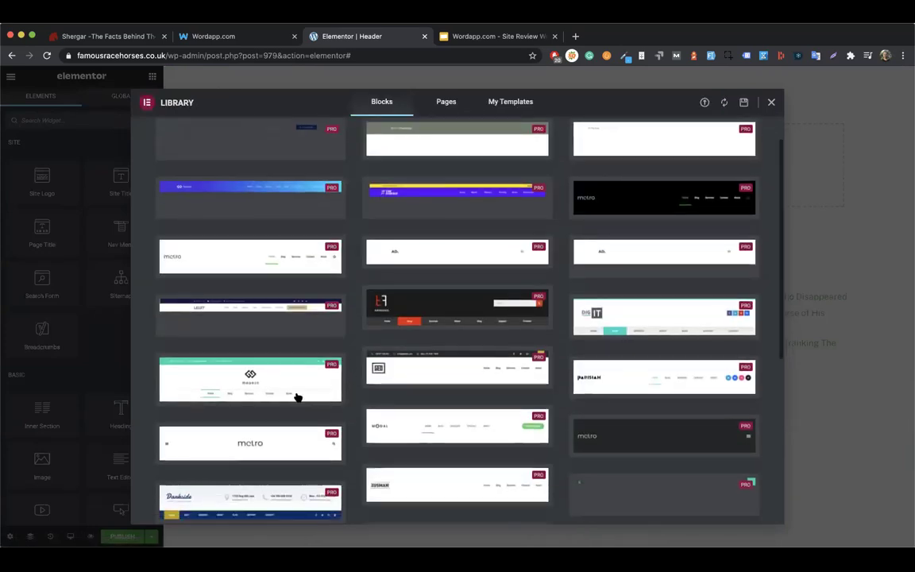
scroll(287, 425, "down", 4)
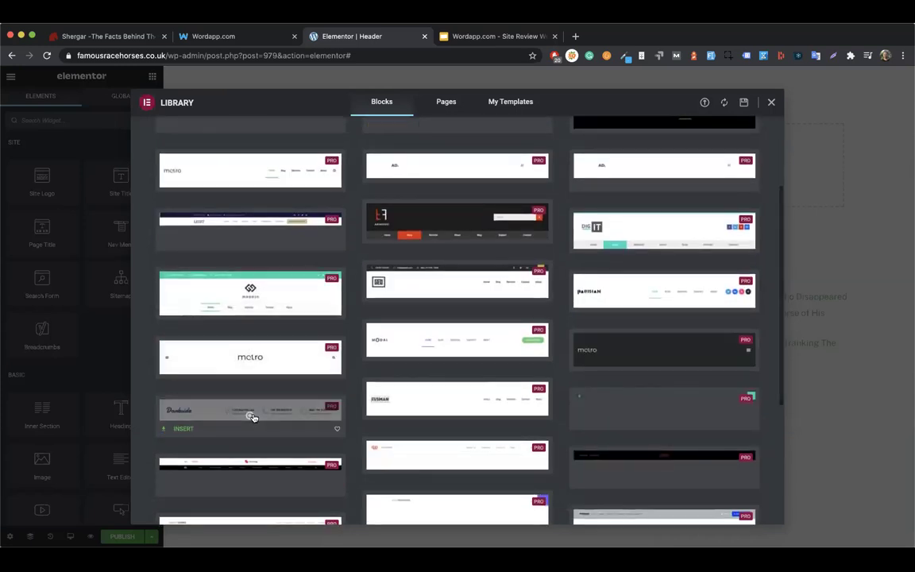
left_click(252, 417)
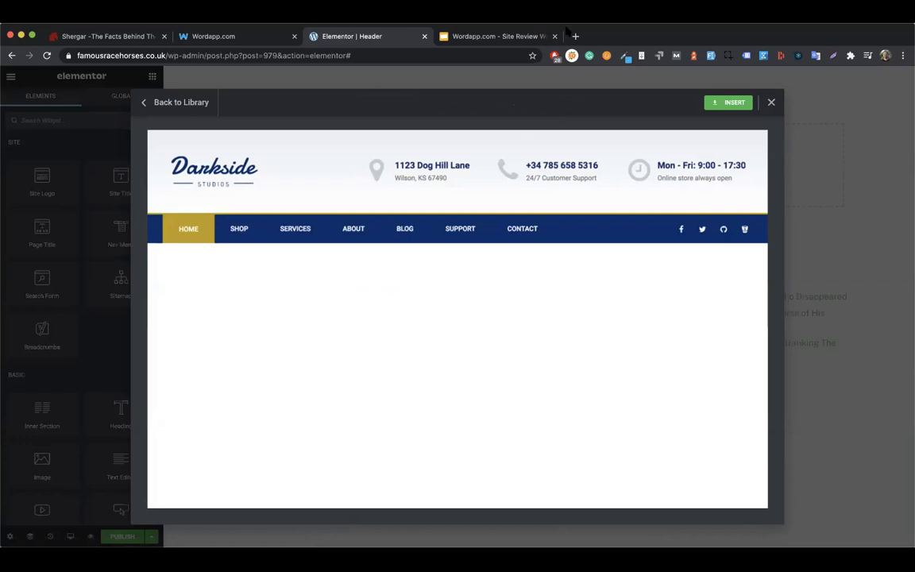
Open bbc.com in a new browser tab and dismiss its sign-in prompt.
key("super+y")
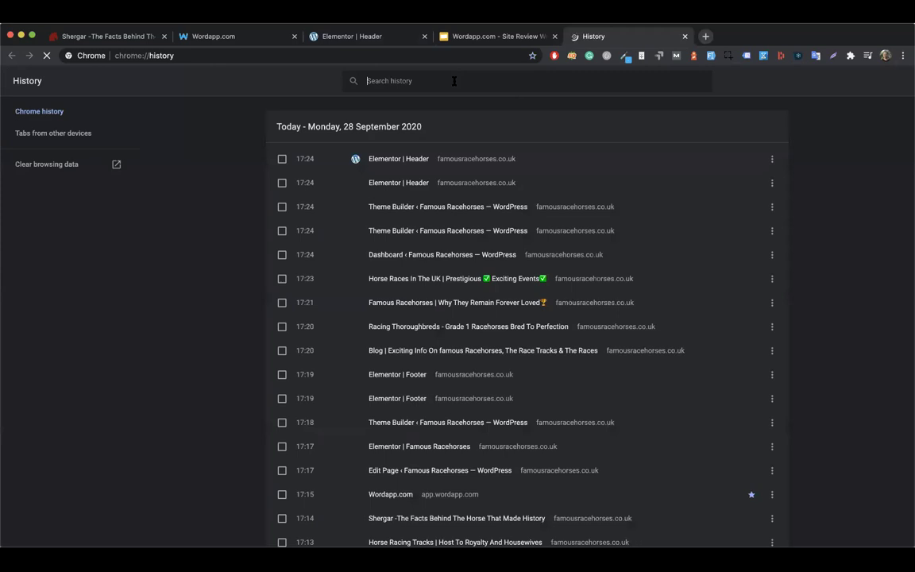
key("super+w")
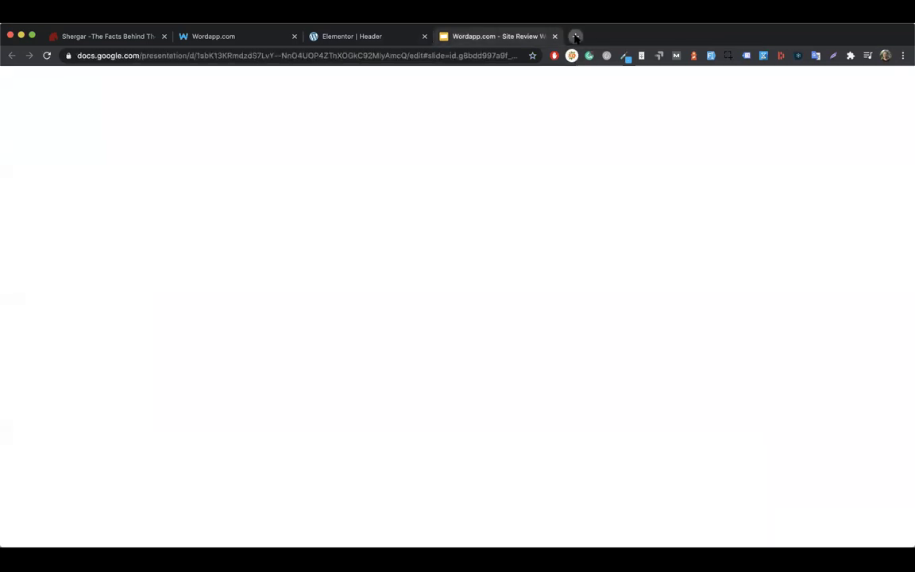
left_click(576, 38)
type("bbc.com")
key("Return")
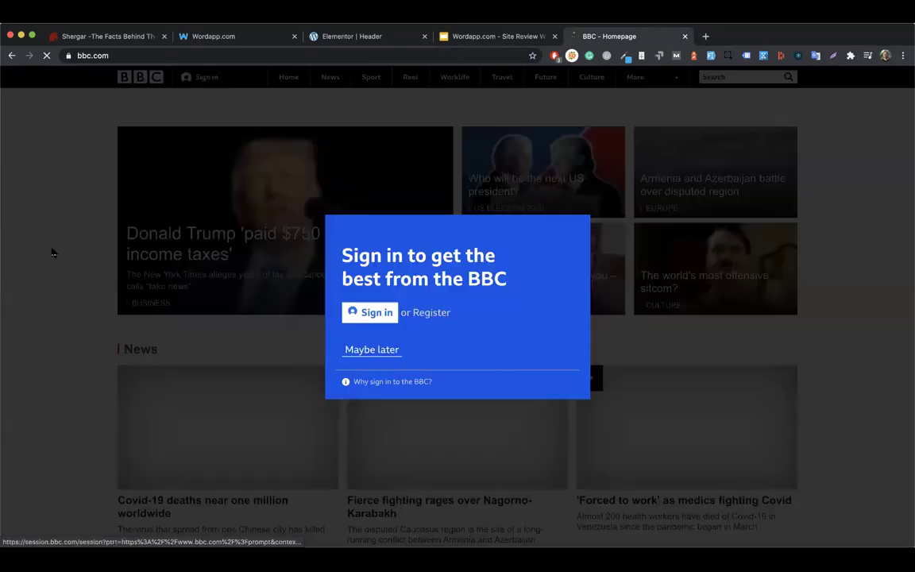
left_click(363, 352)
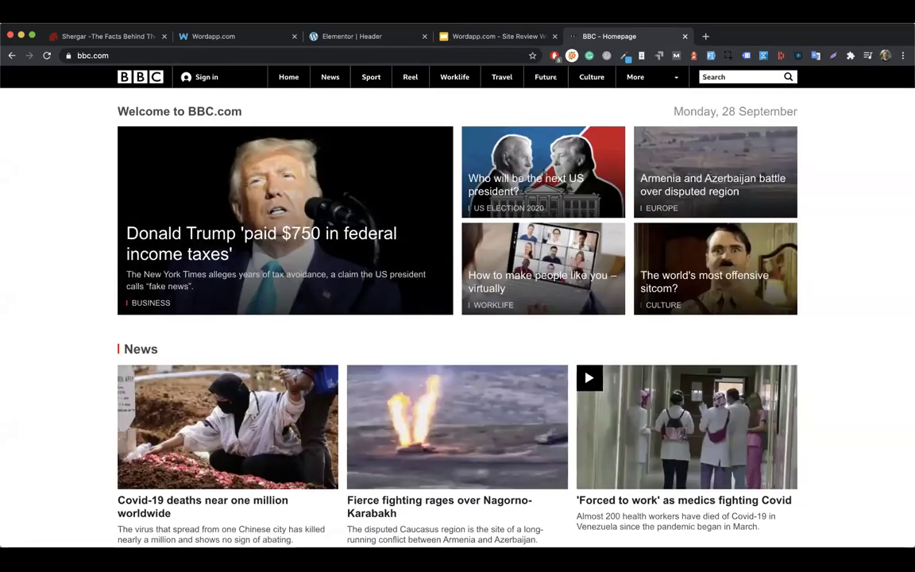
Examine the BBC home page down to its footer and the header of its "Lockdown seen from above" article.
scroll(321, 379, "down", 3)
scroll(324, 379, "down", 20)
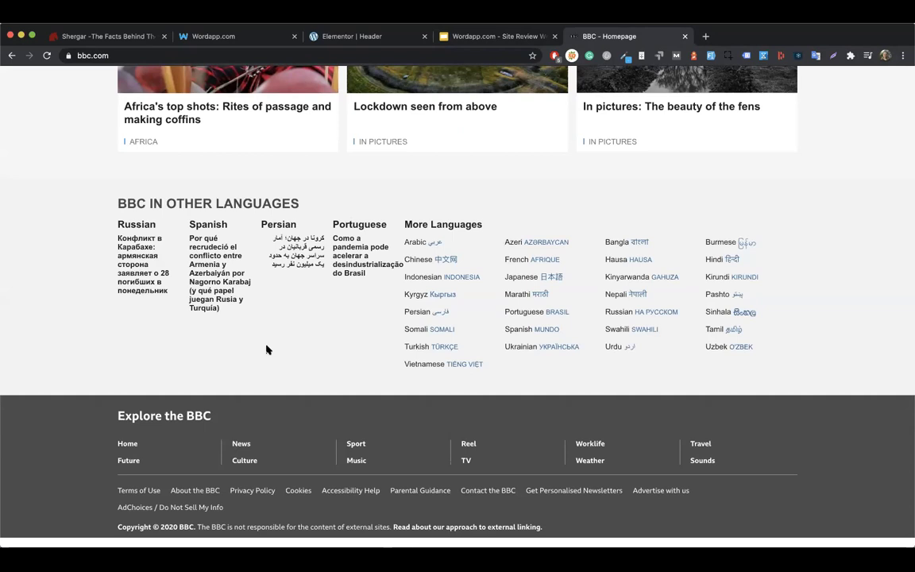
scroll(267, 350, "up", 1)
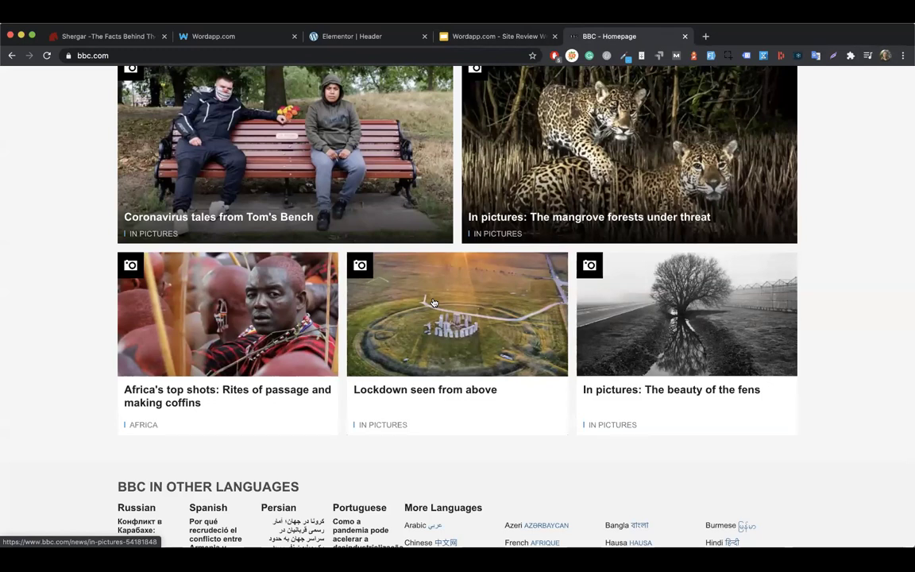
left_click(433, 303)
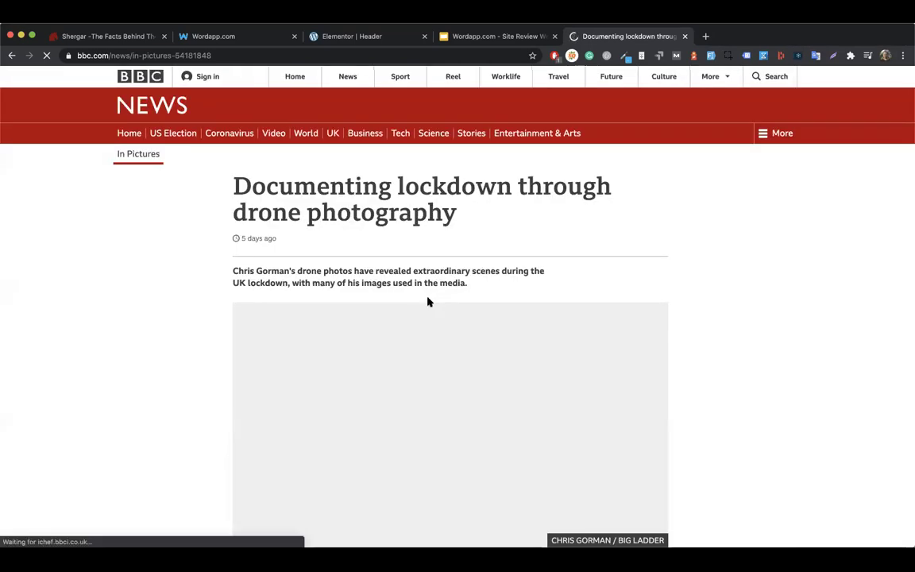
scroll(331, 360, "down", 5)
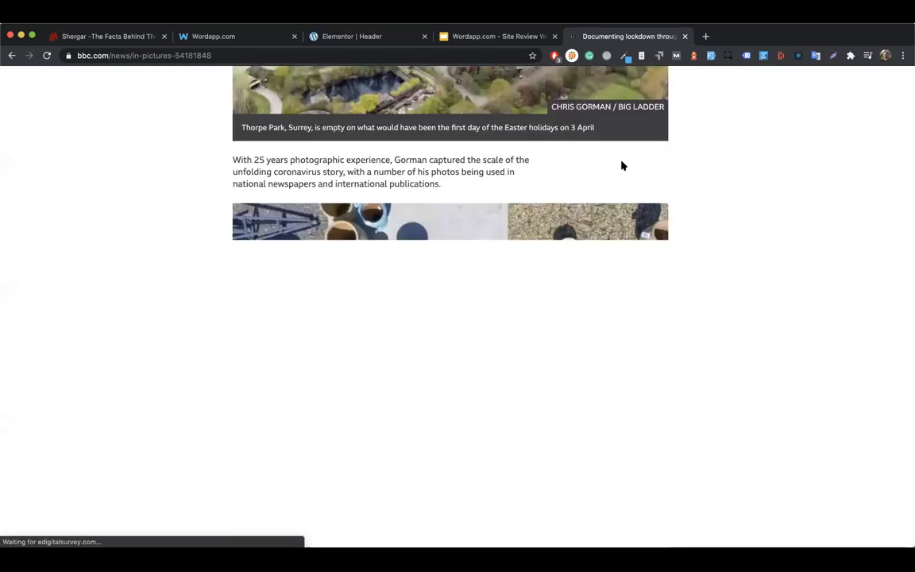
scroll(616, 191, "up", 5)
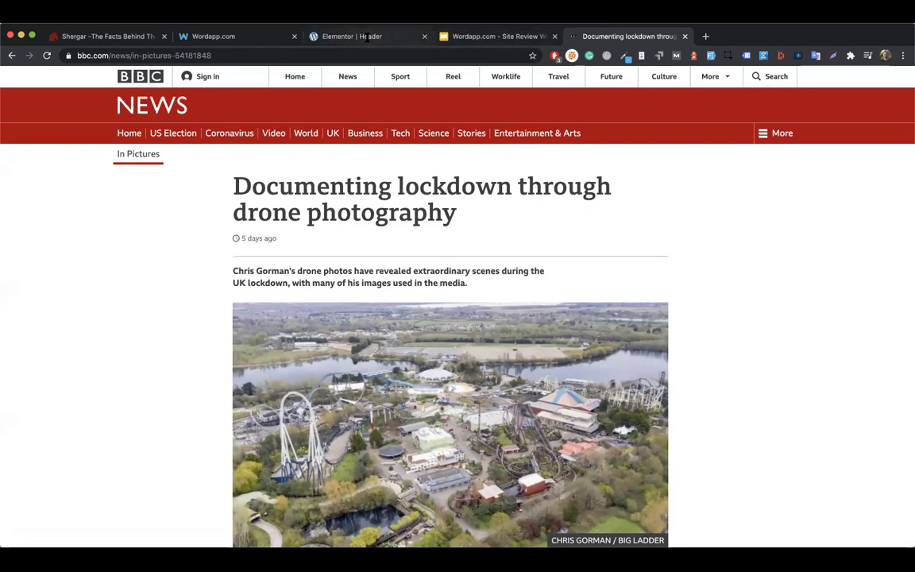
Close the header template library without inserting a block and go to the Famous Racehorses WordPress dashboard.
left_click(381, 38)
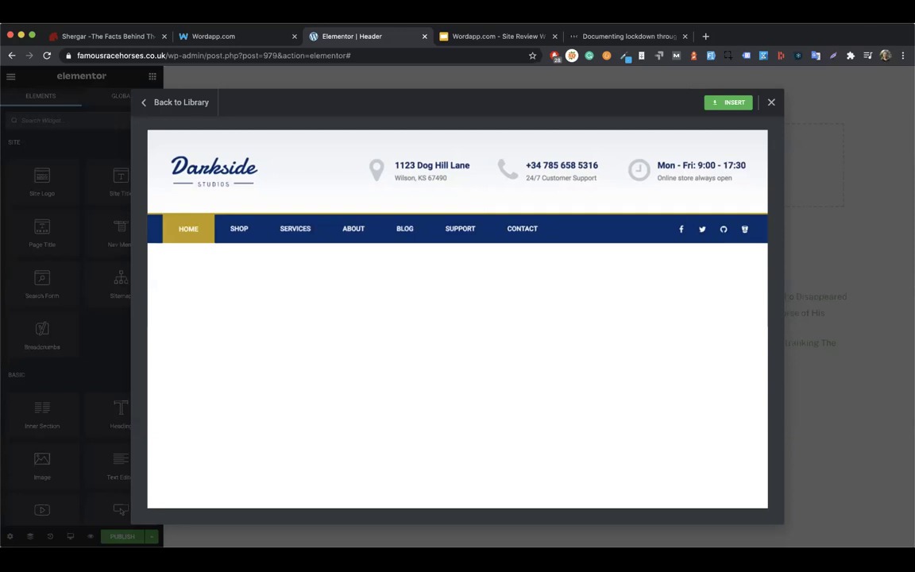
left_click(773, 104)
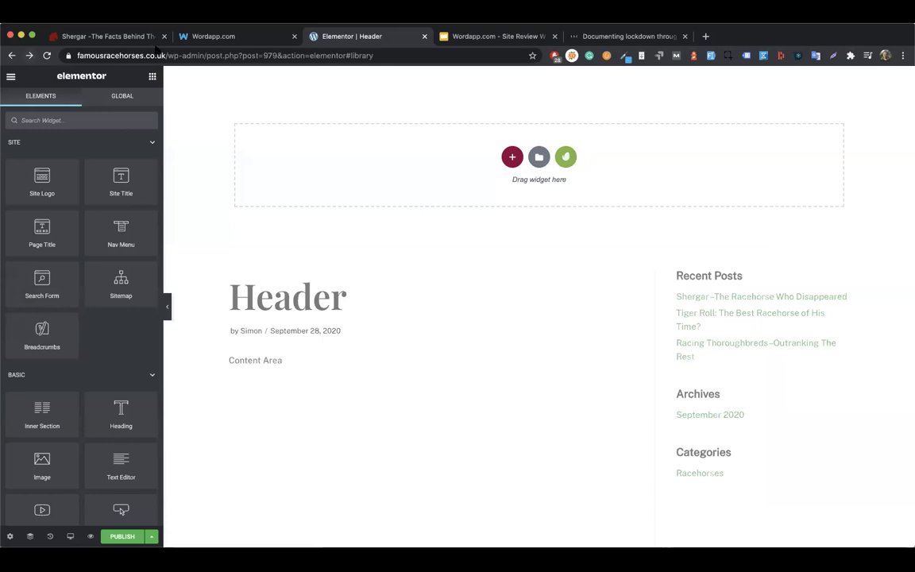
left_click_drag(168, 55, 537, 87)
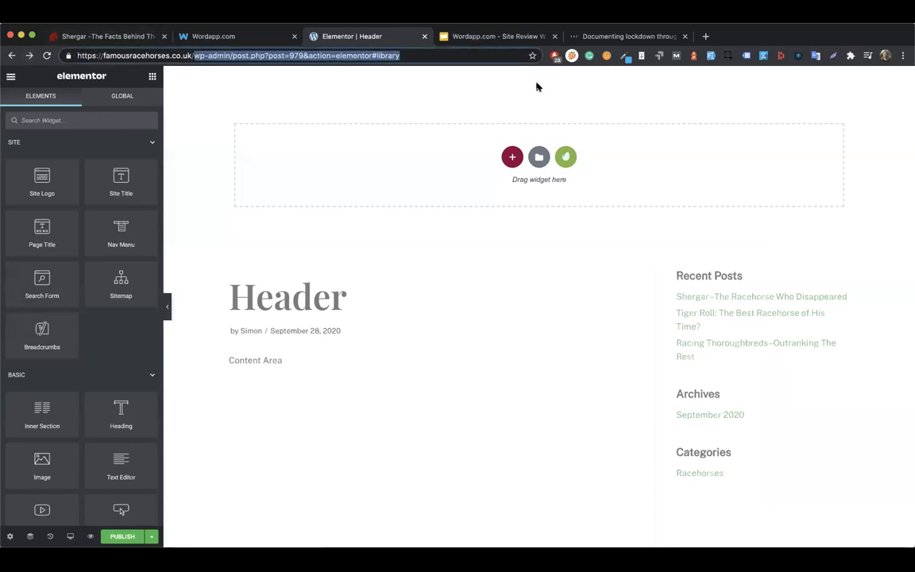
type("wp")
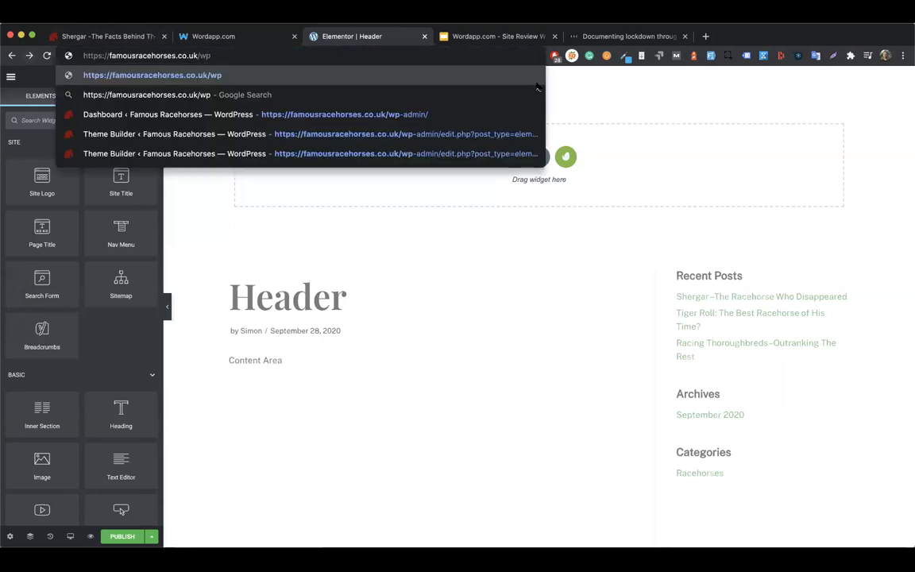
left_click(422, 118)
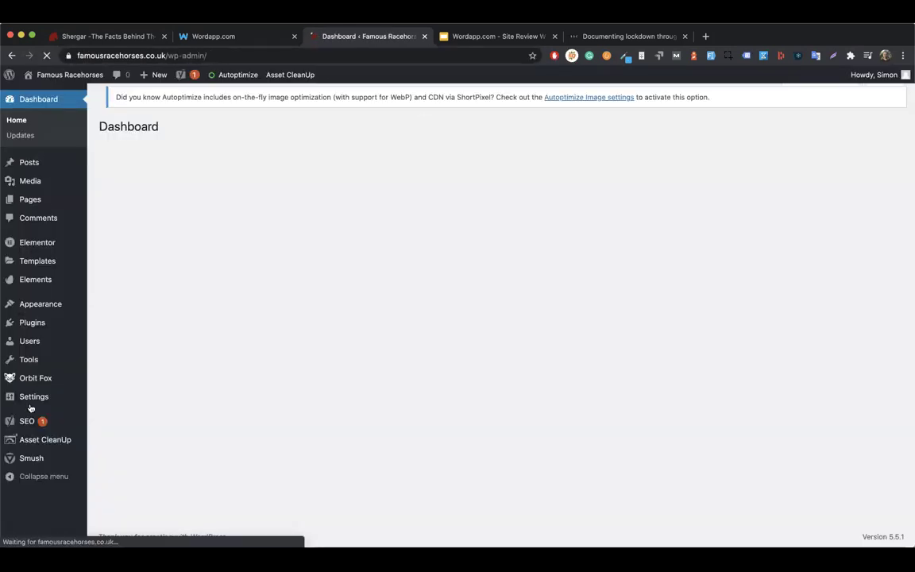
Review the site's permalink structure and its Discussion settings, from the default post settings down to the avatar options.
mouse_move(28, 397)
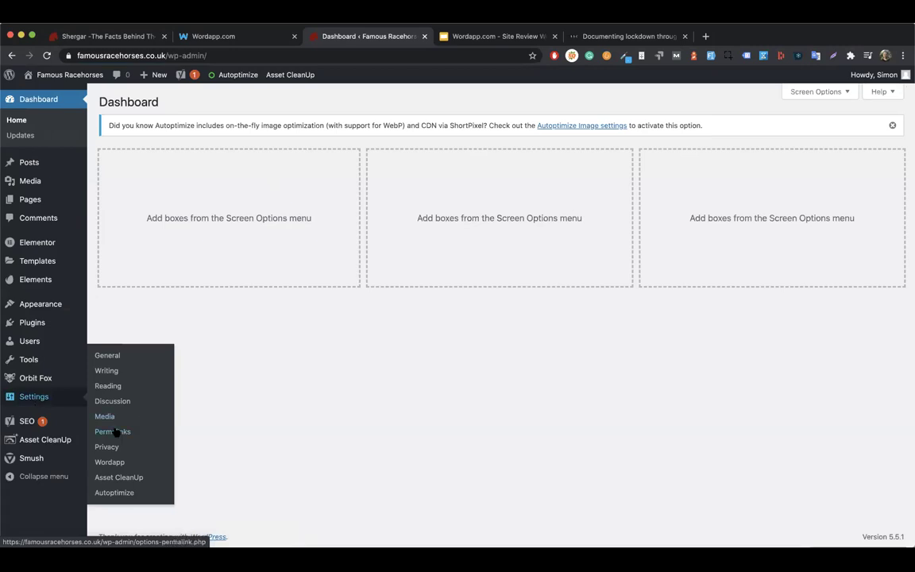
left_click(119, 433)
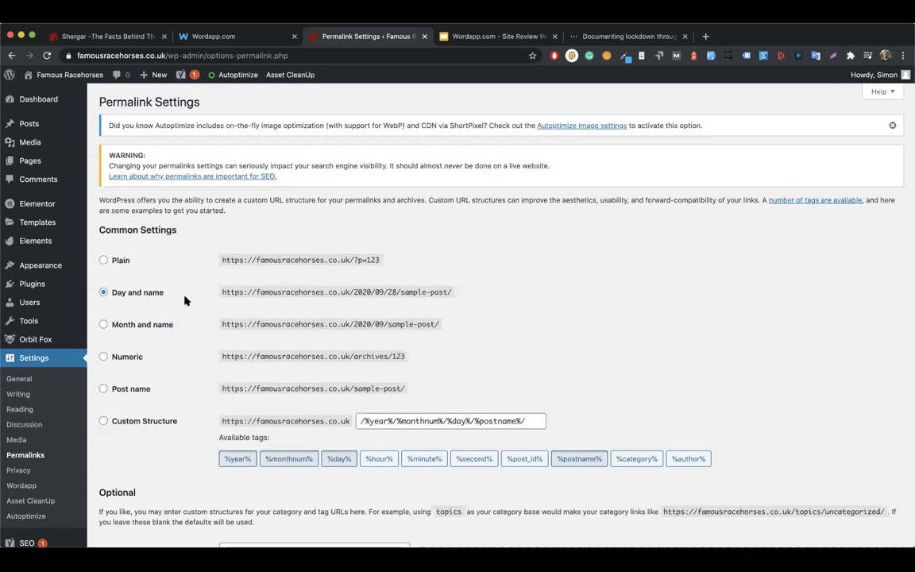
left_click(23, 425)
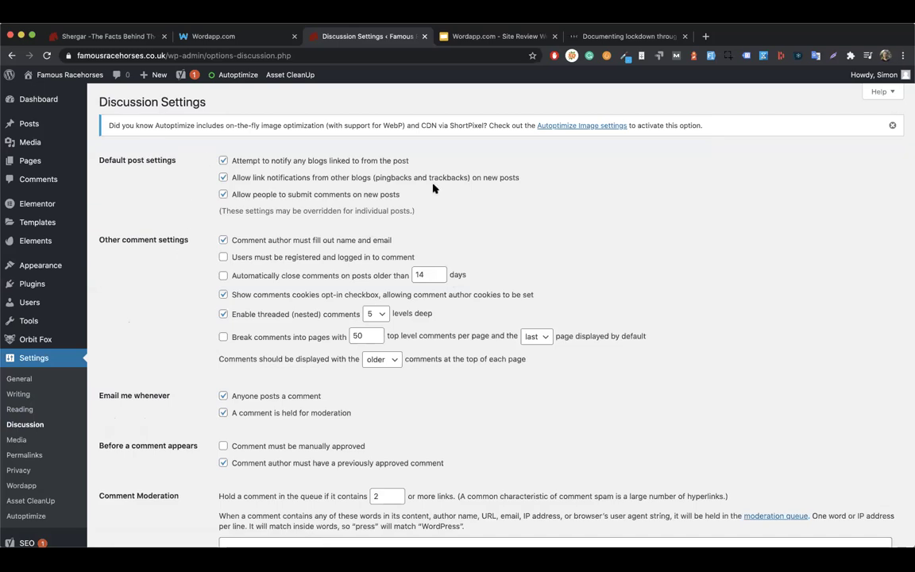
left_click_drag(416, 212, 181, 160)
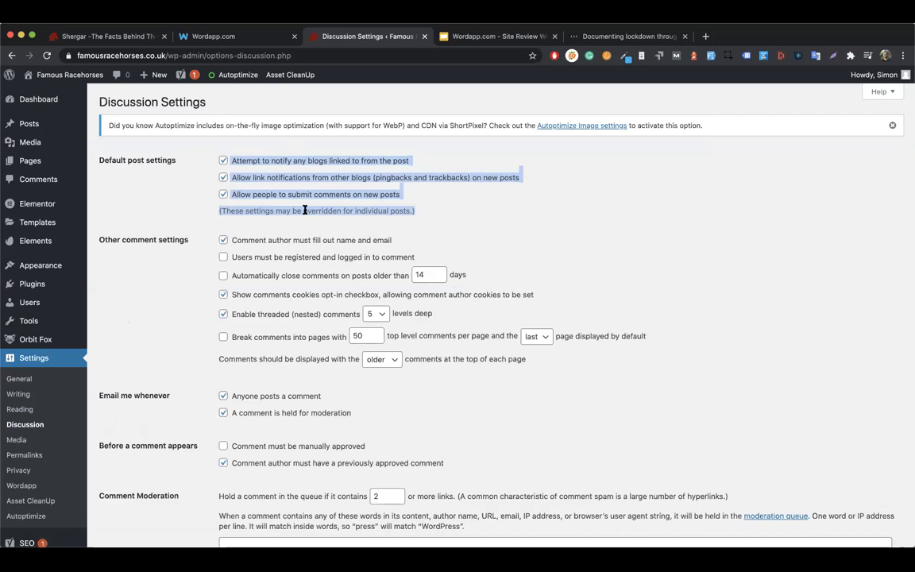
scroll(304, 210, "down", 15)
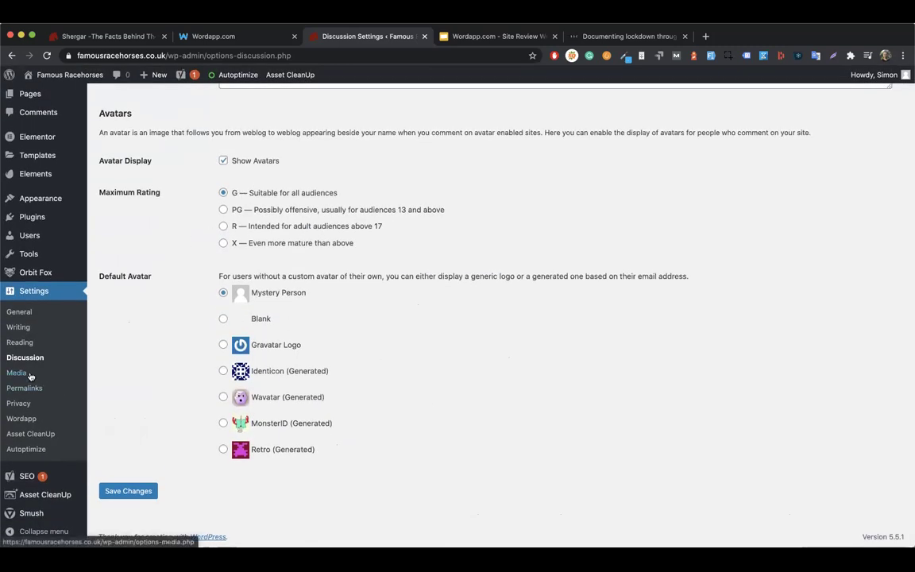
Open the theme customizer for the Famous Racehorses home page and go to the general typography settings.
left_click(55, 374)
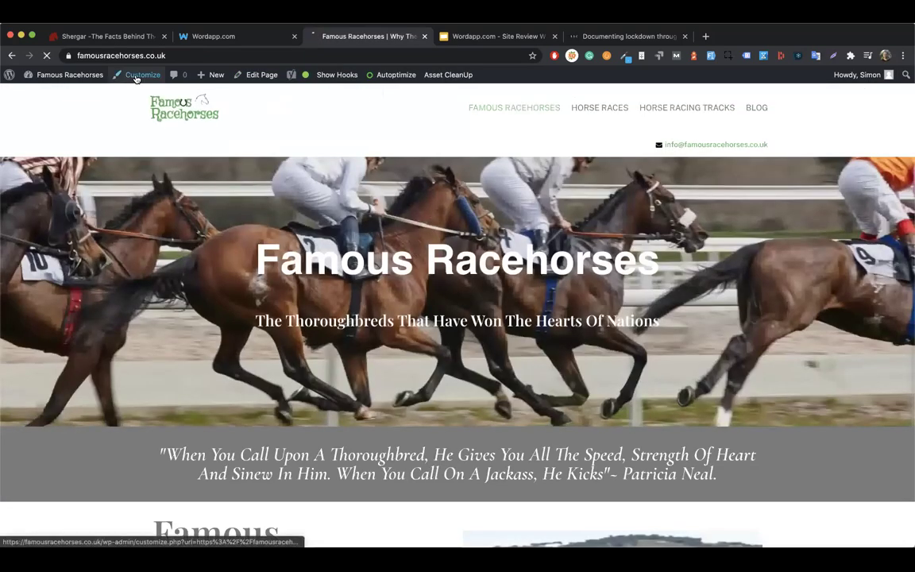
left_click(137, 77)
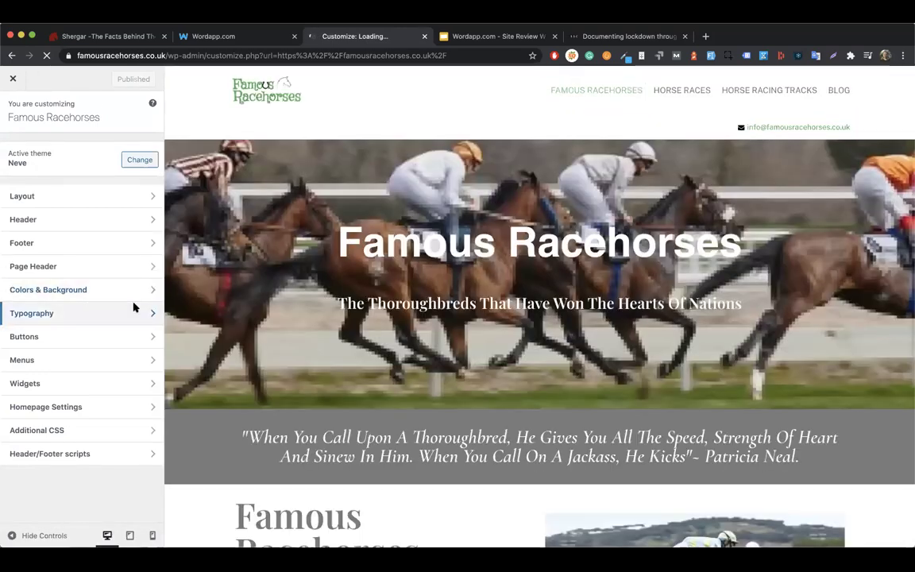
left_click(134, 309)
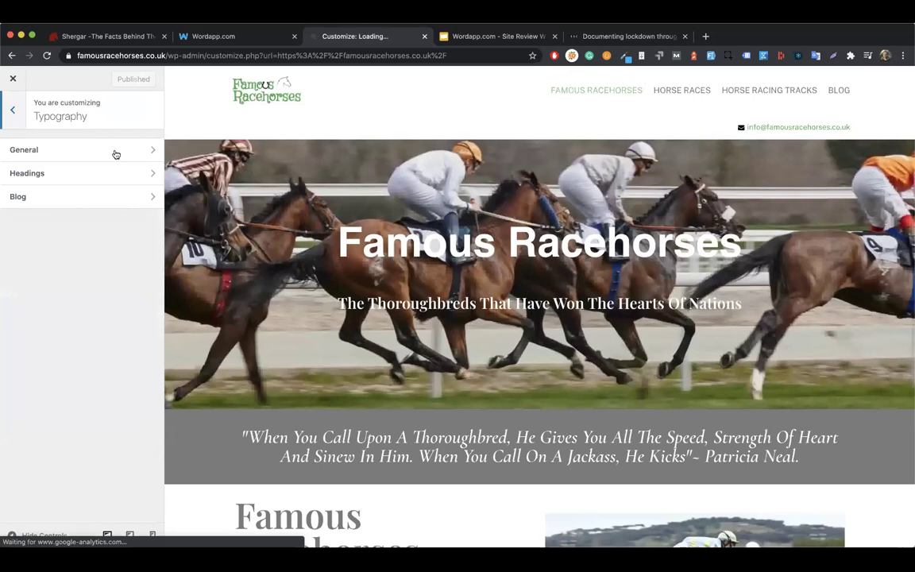
left_click(115, 151)
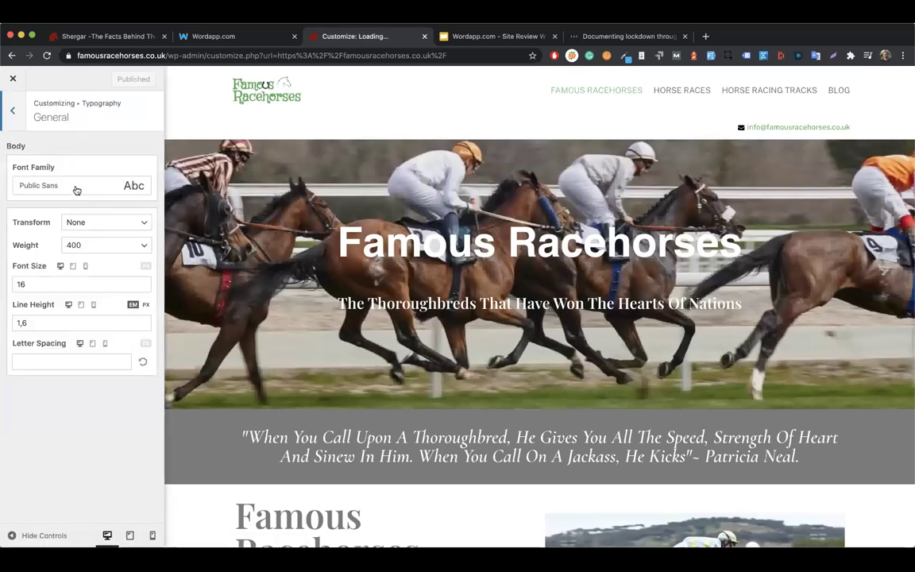
Browse the fonts available for the body text, then close the font list without choosing one.
left_click(76, 189)
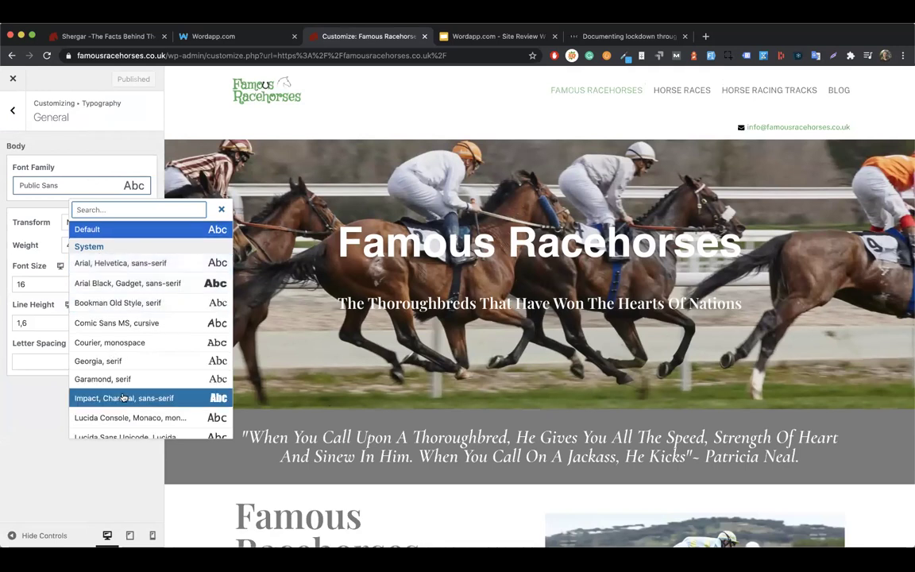
scroll(119, 373, "down", 10)
scroll(124, 397, "down", 3)
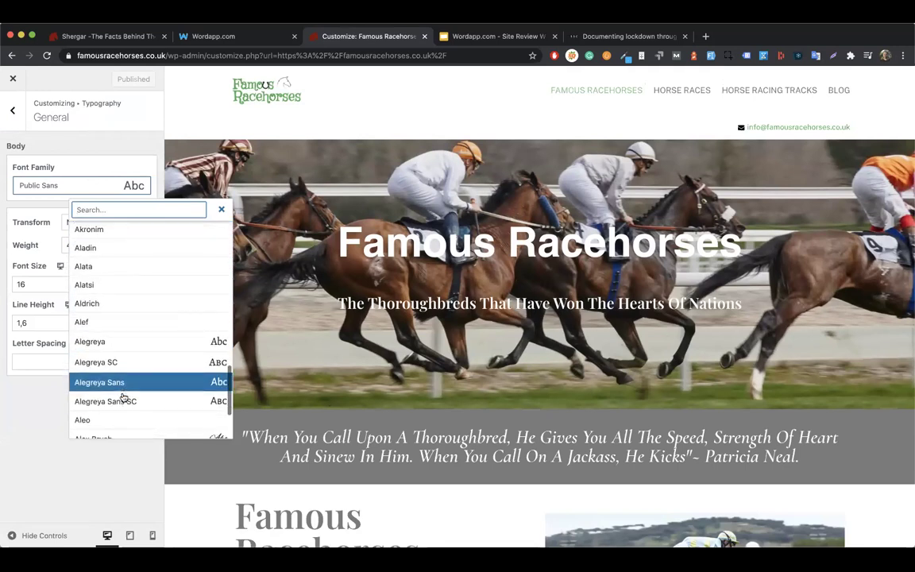
scroll(124, 395, "up", 15)
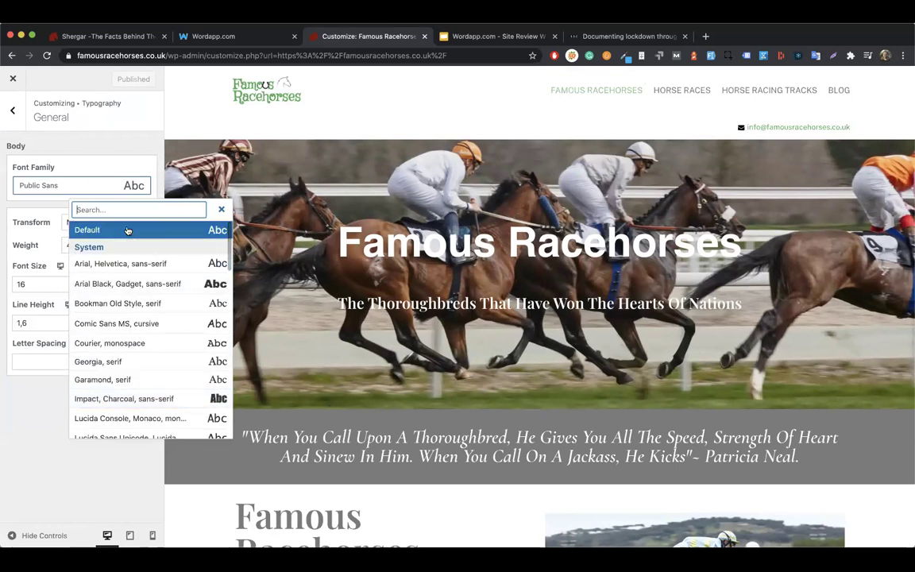
left_click(87, 147)
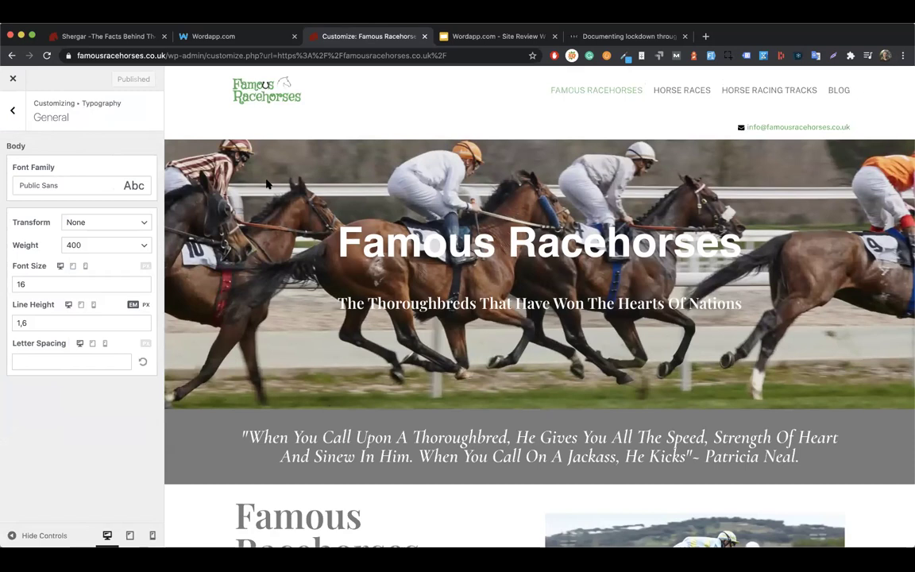
scroll(266, 185, "down", 2)
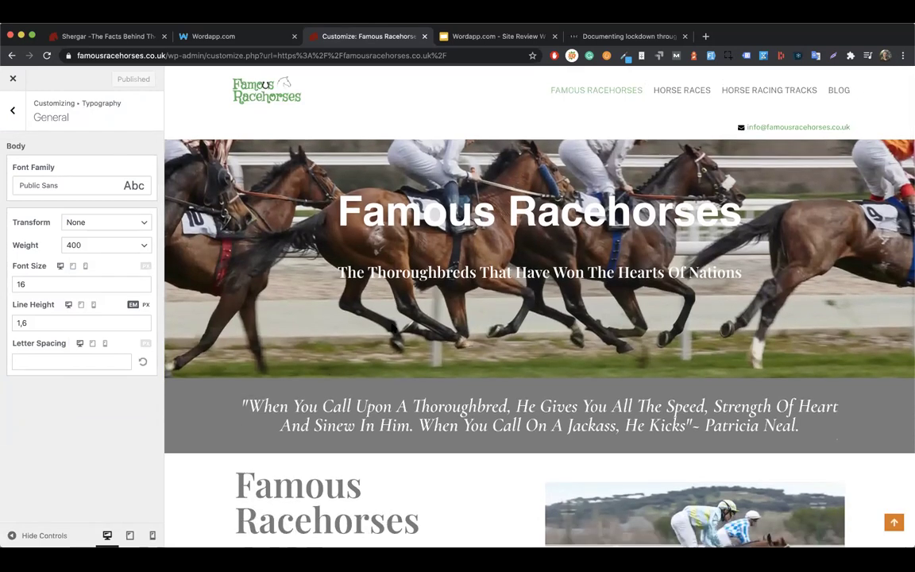
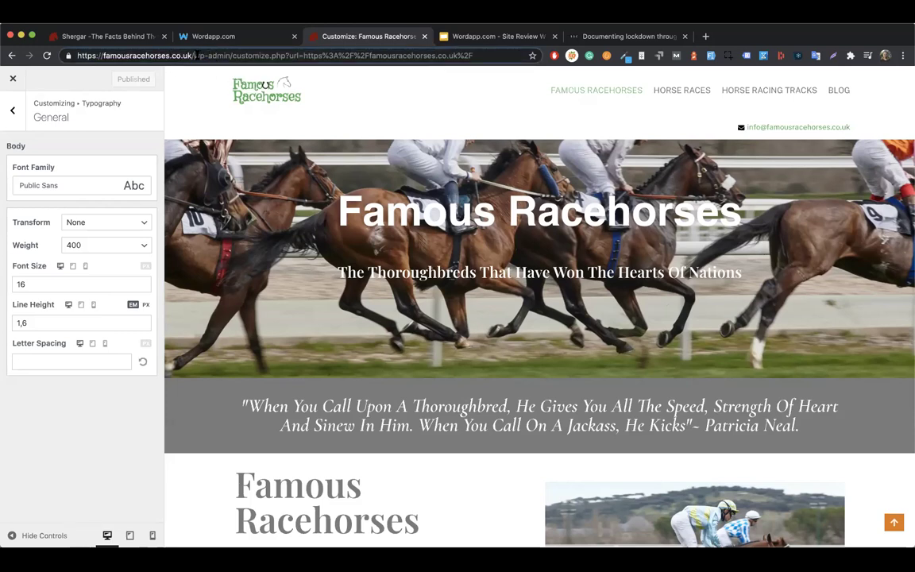
Leave the customizer and load the home page at famousracehorses.co.uk.
left_click_drag(200, 55, 653, 87)
key("BackSpace")
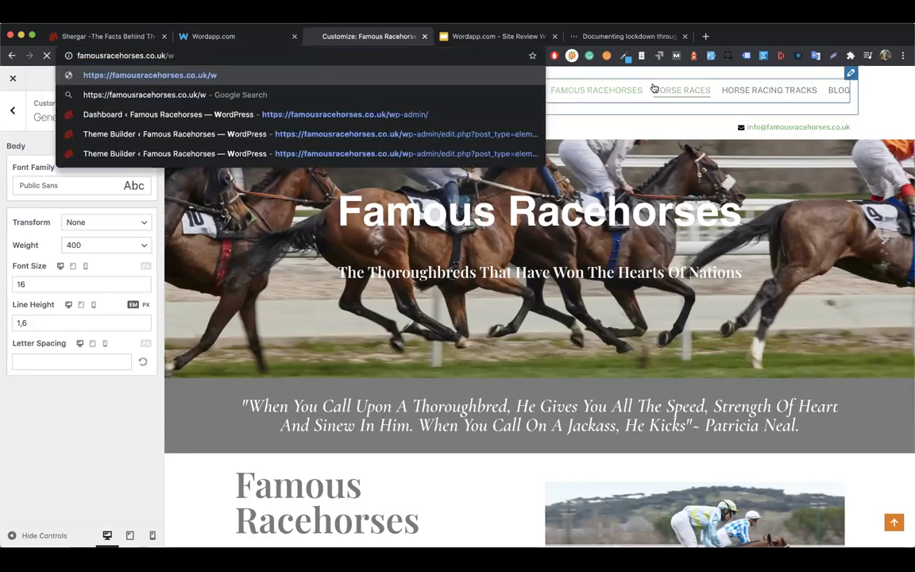
key("Return")
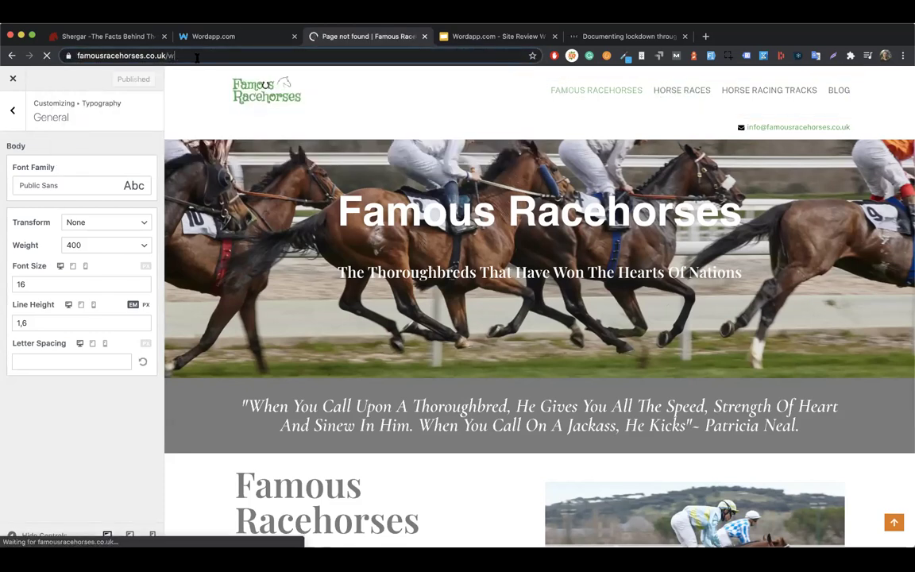
left_click(196, 56)
key("BackSpace")
key("BackSpace")
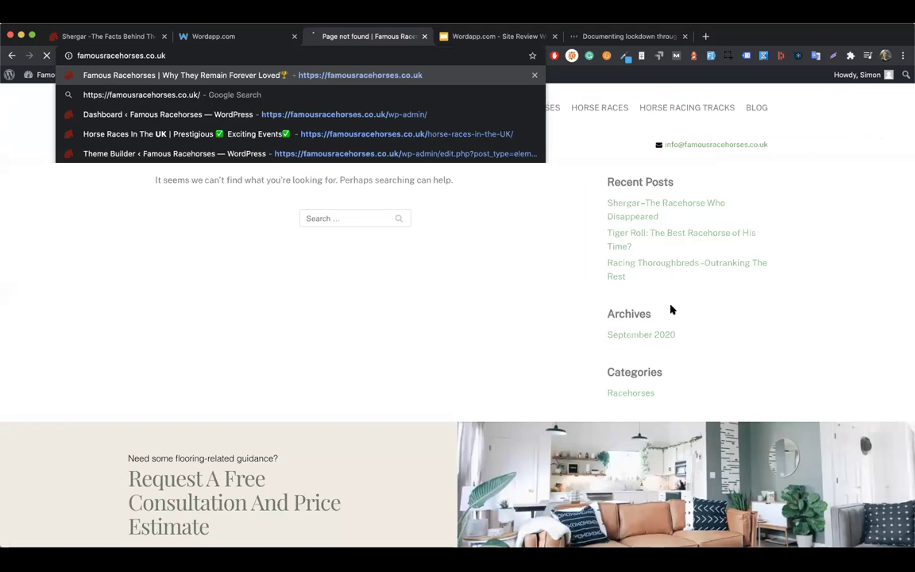
key("Return")
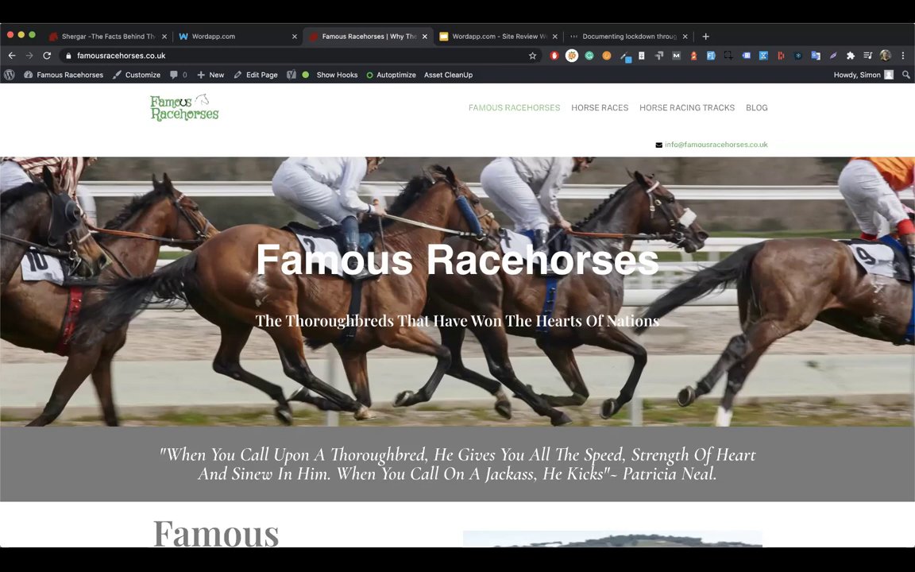
Load theveganista.se in the browser tab that holds the BBC article.
left_click(624, 36)
left_click(379, 54)
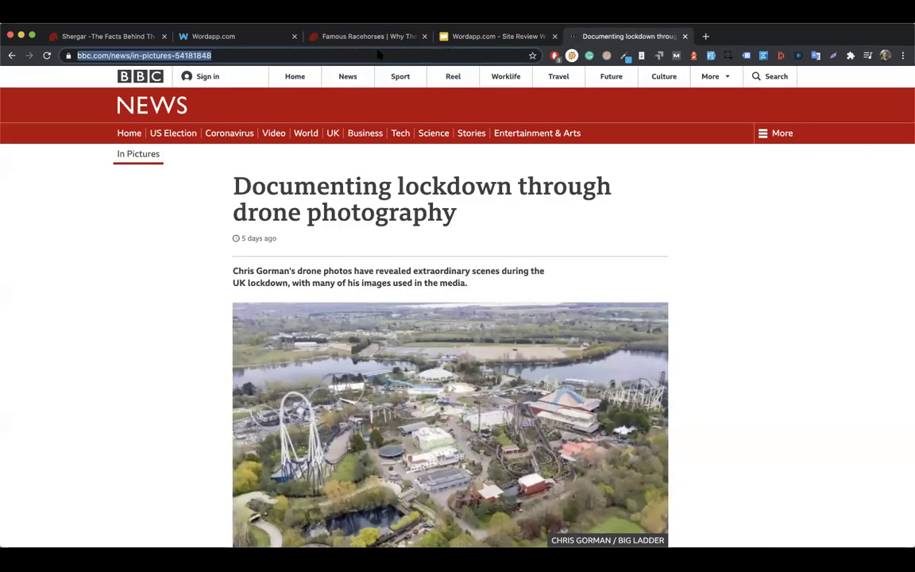
type("the")
key("Return")
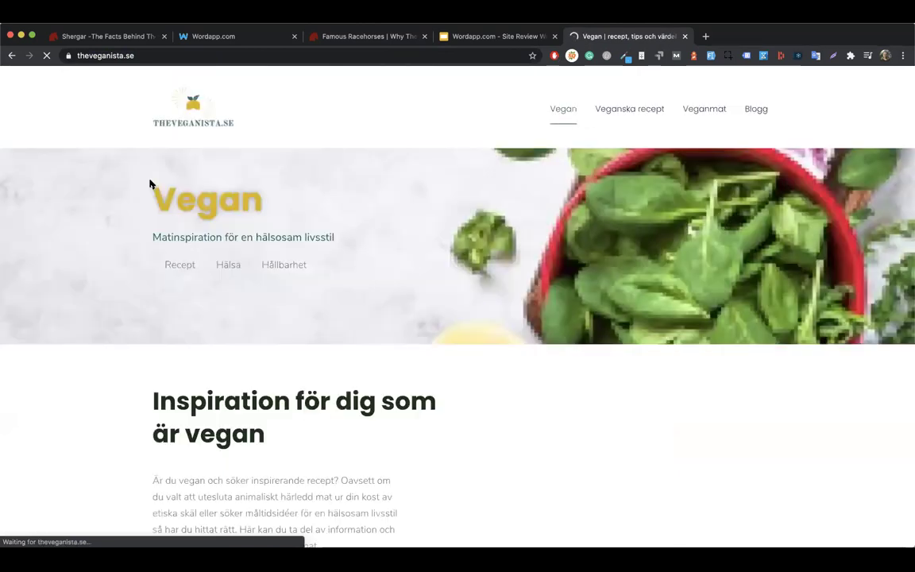
Examine the hero section's "Vegan" heading, its tagline and the short checkmark list beneath it.
double_click(179, 205)
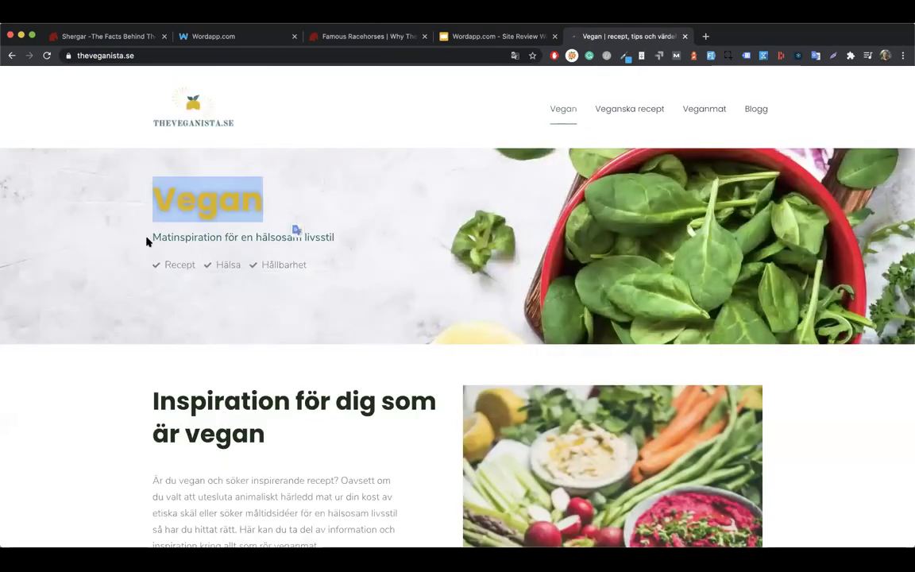
left_click_drag(149, 239, 365, 246)
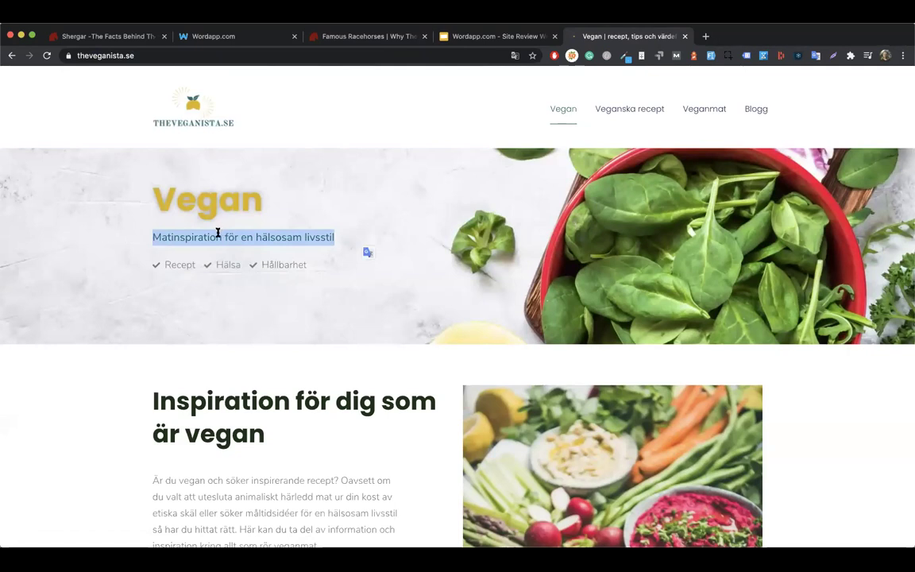
left_click_drag(259, 266, 159, 272)
left_click(222, 317)
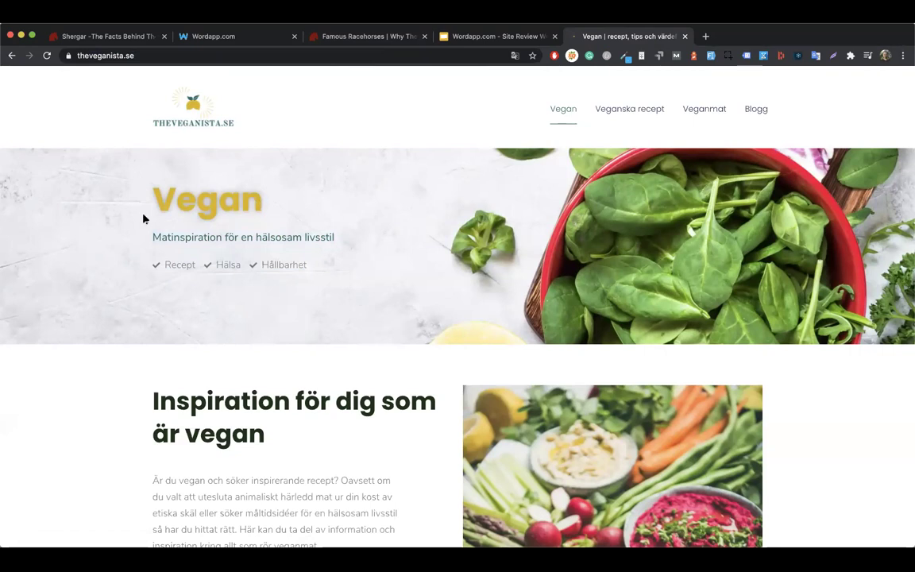
Return to the Famous Racehorses home page and examine its hero title and the subtitle beneath it.
left_click(132, 36)
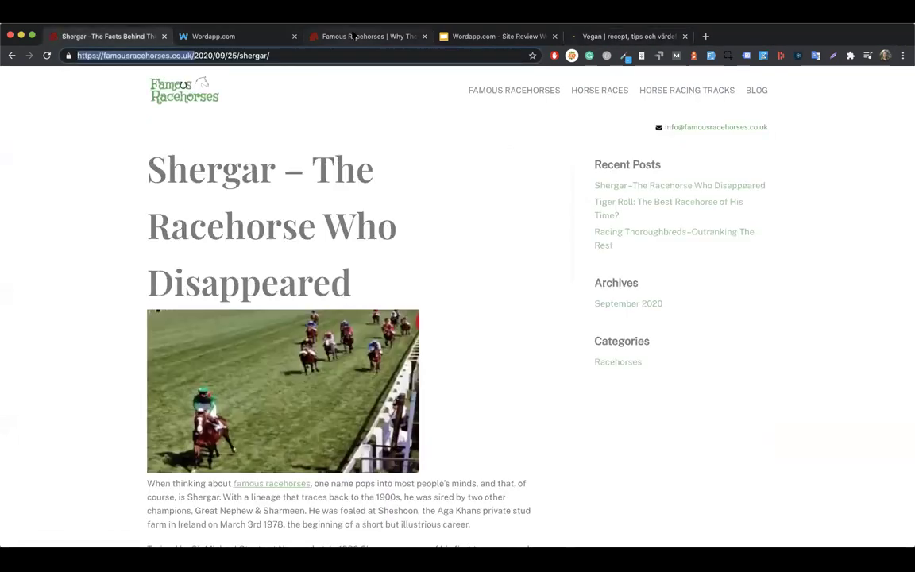
left_click(366, 35)
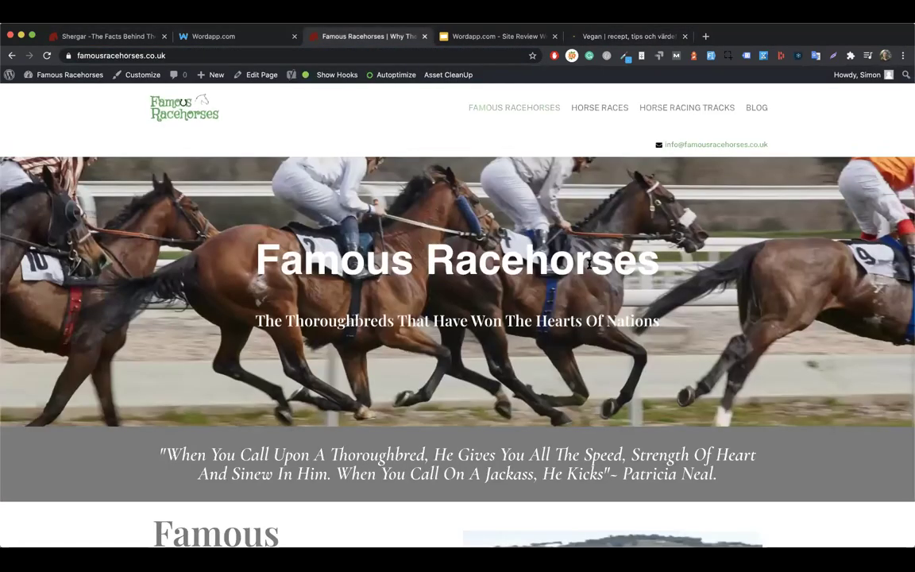
left_click_drag(234, 264, 739, 254)
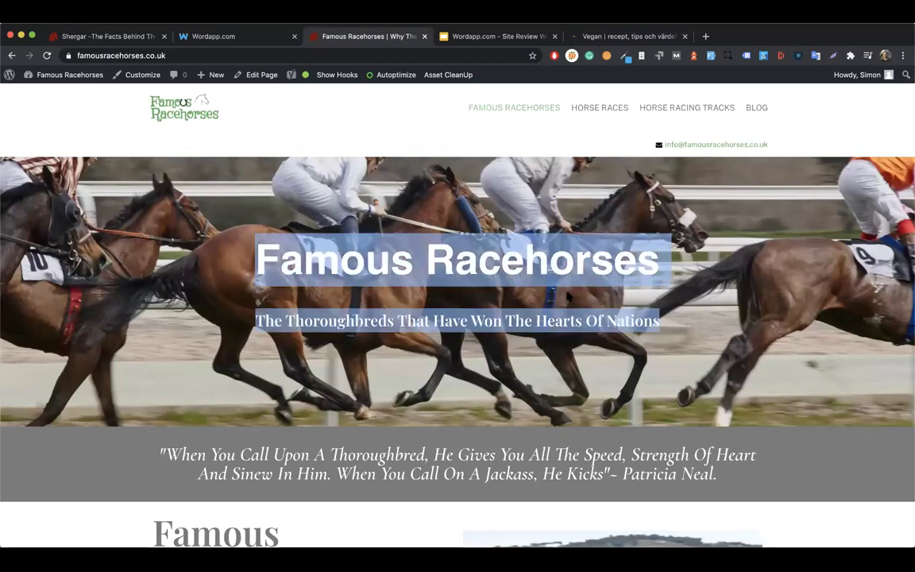
left_click(418, 222)
left_click_drag(664, 262, 259, 269)
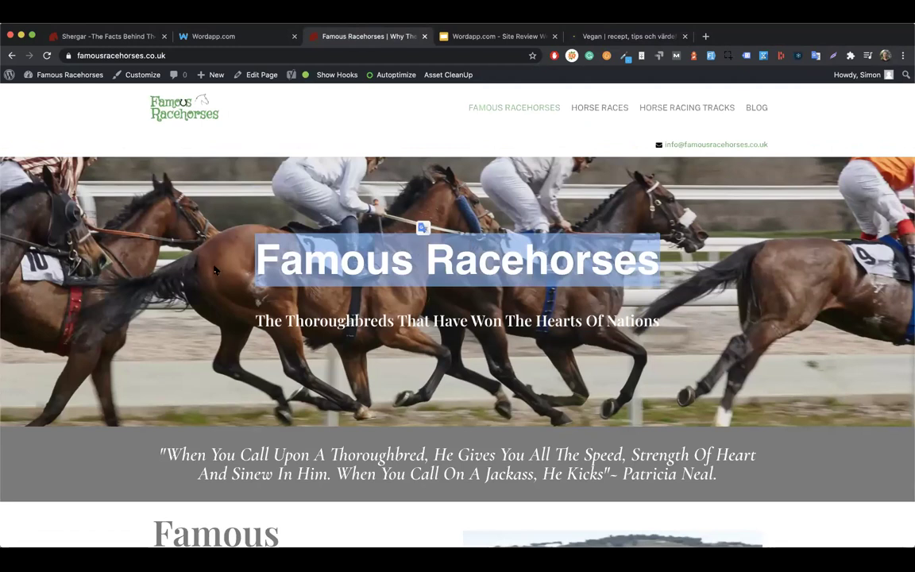
left_click_drag(215, 283, 690, 316)
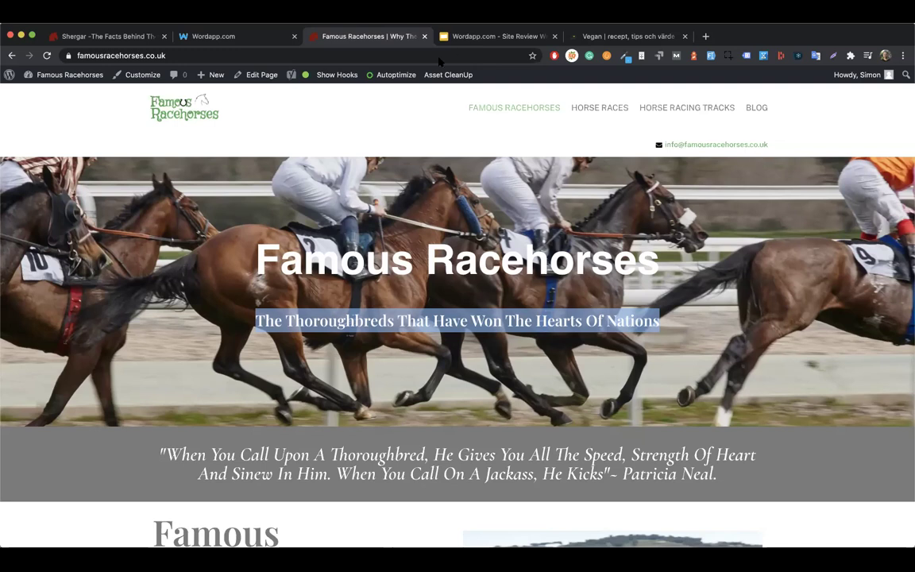
Look at the Famous Racehorses Blog page and the "Any Questions?" slide of the site review presentation, ending on the Blog page.
left_click(453, 35)
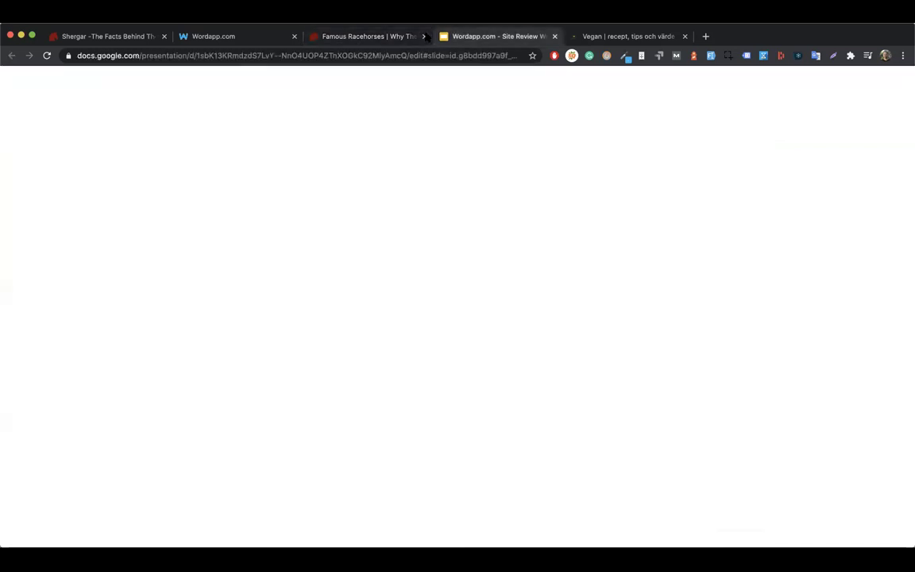
left_click(349, 35)
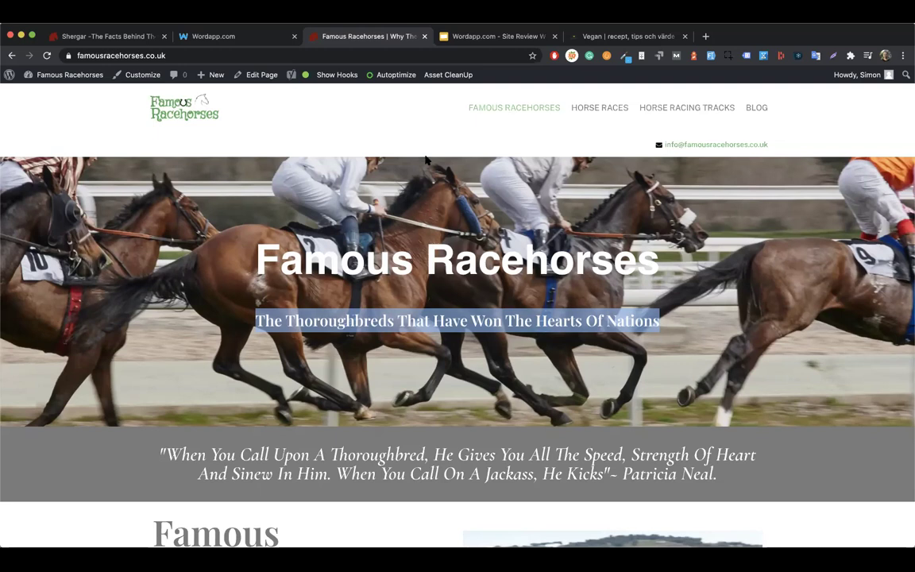
left_click(757, 108)
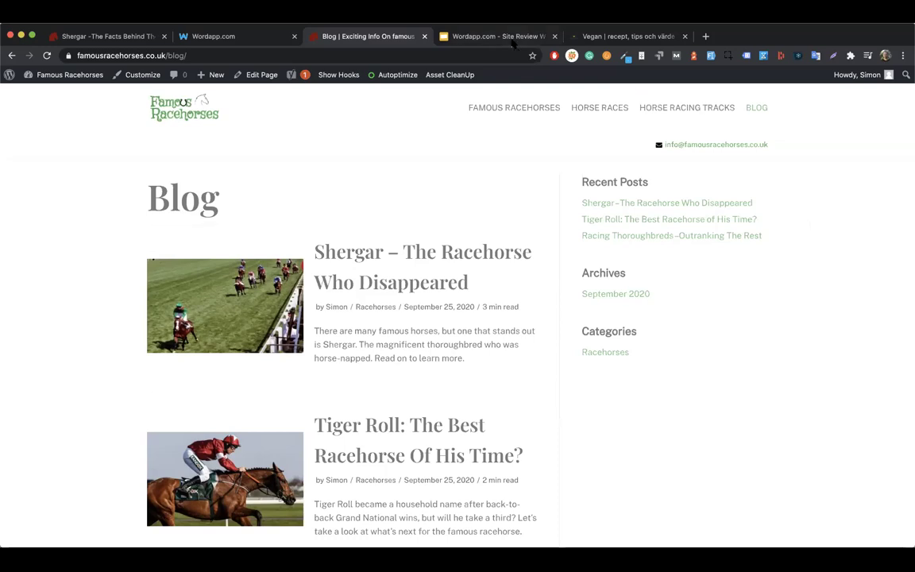
left_click(465, 38)
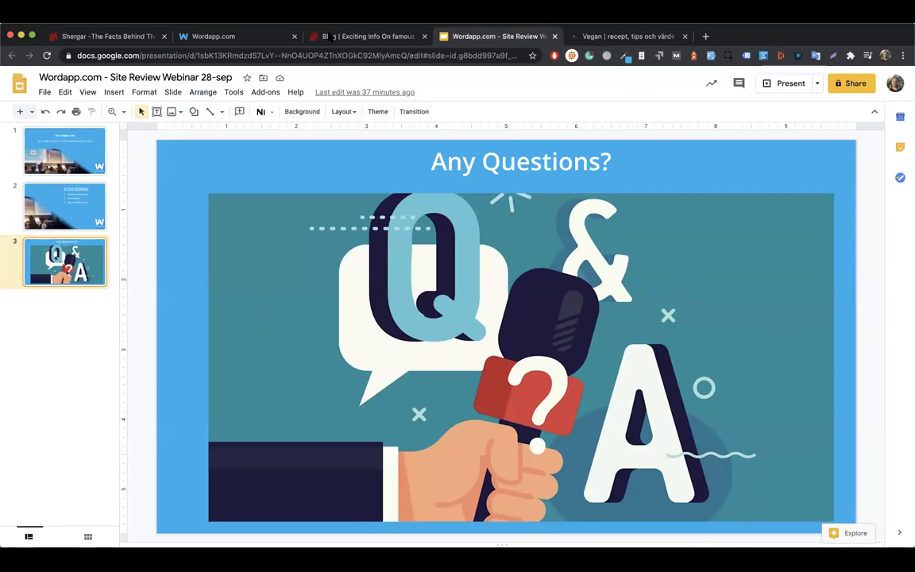
left_click(368, 36)
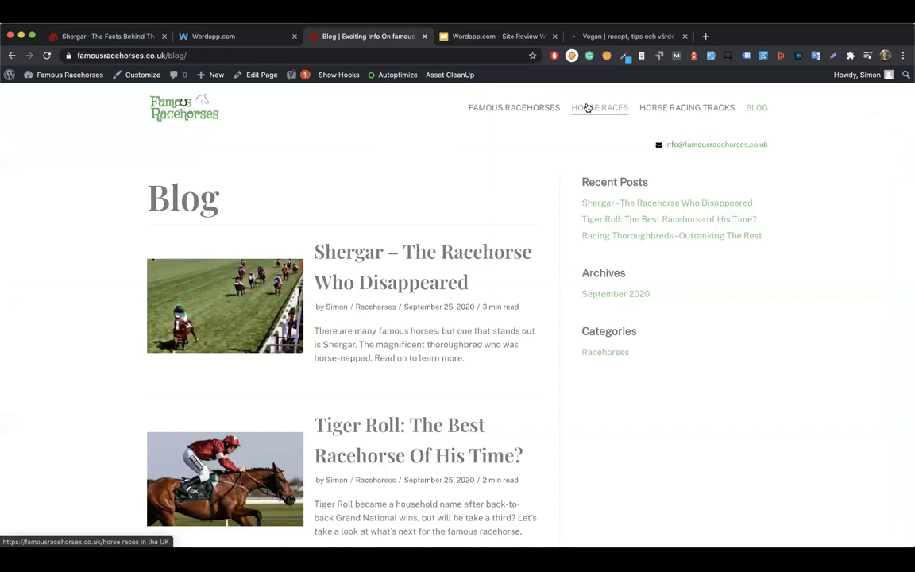
Open the Horse Races page and examine its "Horse Races In The UK" heading and the page's URL slug.
left_click(586, 107)
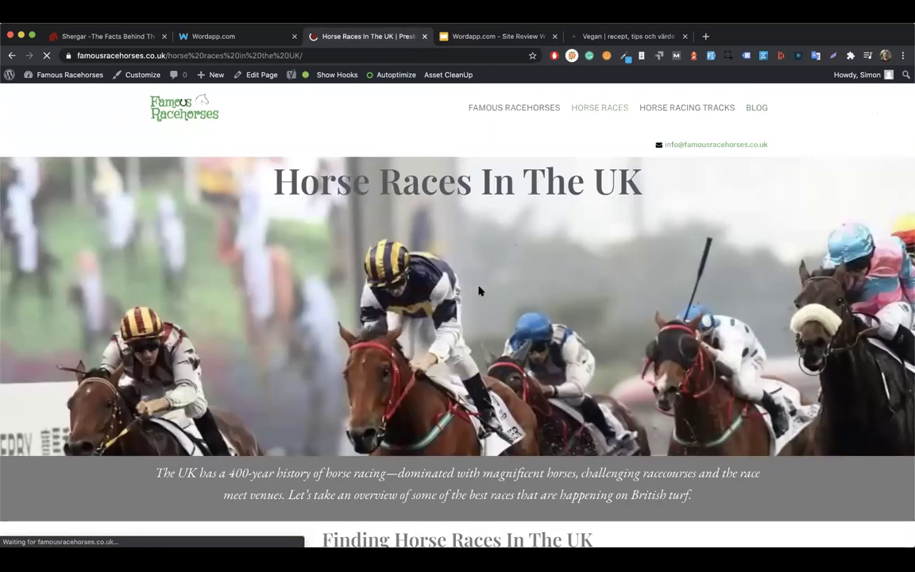
scroll(479, 291, "down", 3)
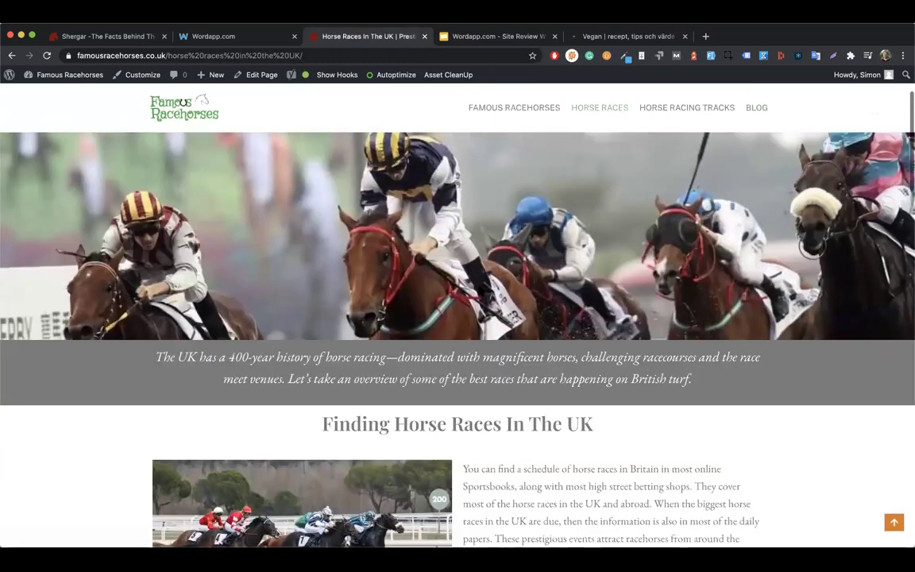
scroll(479, 291, "up", 3)
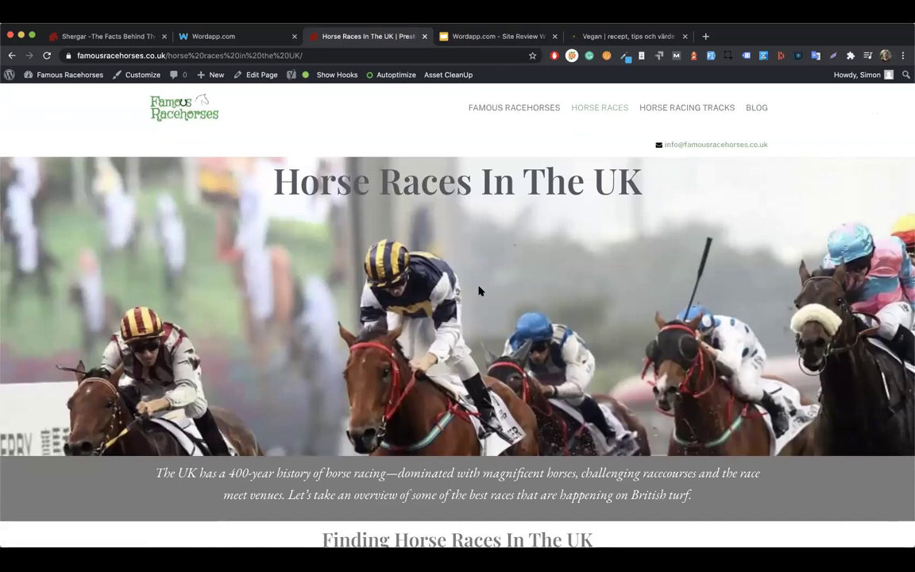
left_click_drag(251, 170, 631, 197)
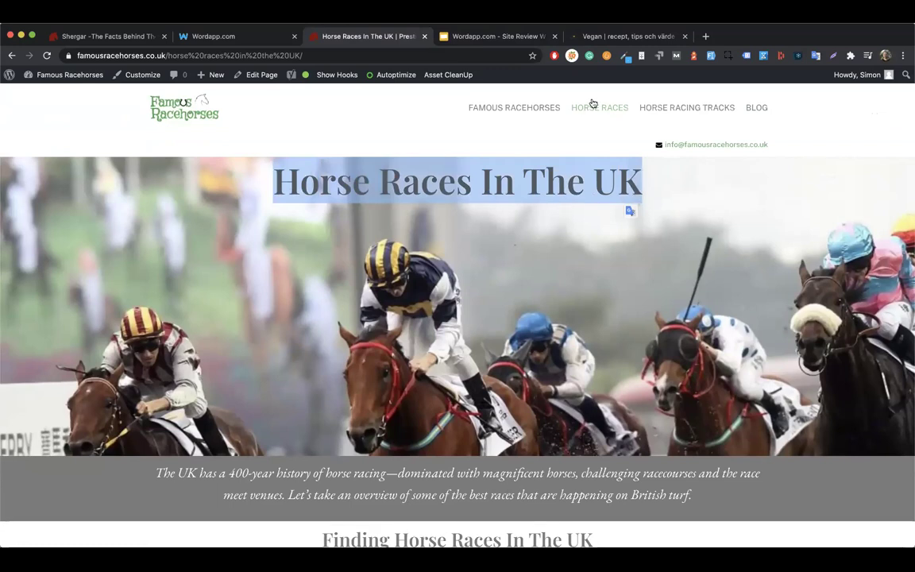
left_click_drag(247, 170, 646, 198)
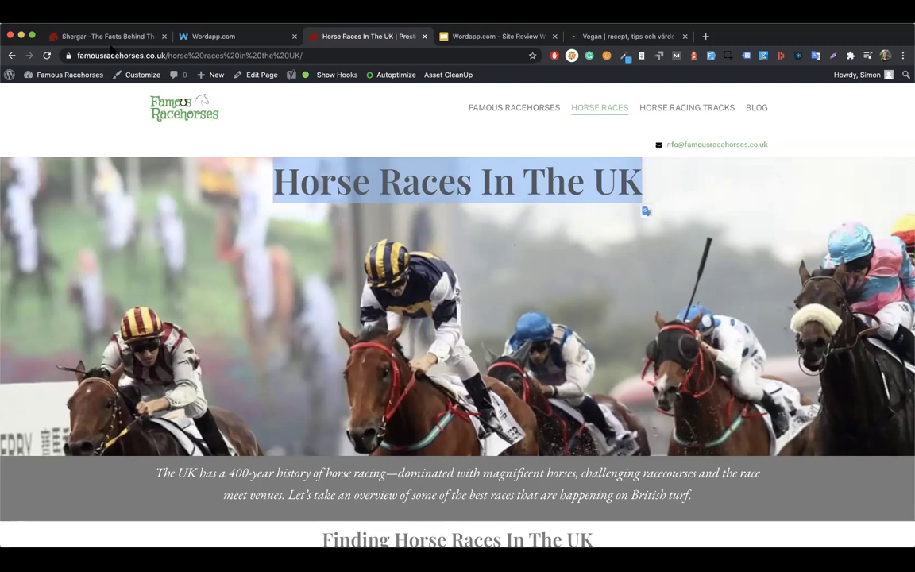
left_click_drag(168, 55, 421, 82)
mouse_move(421, 83)
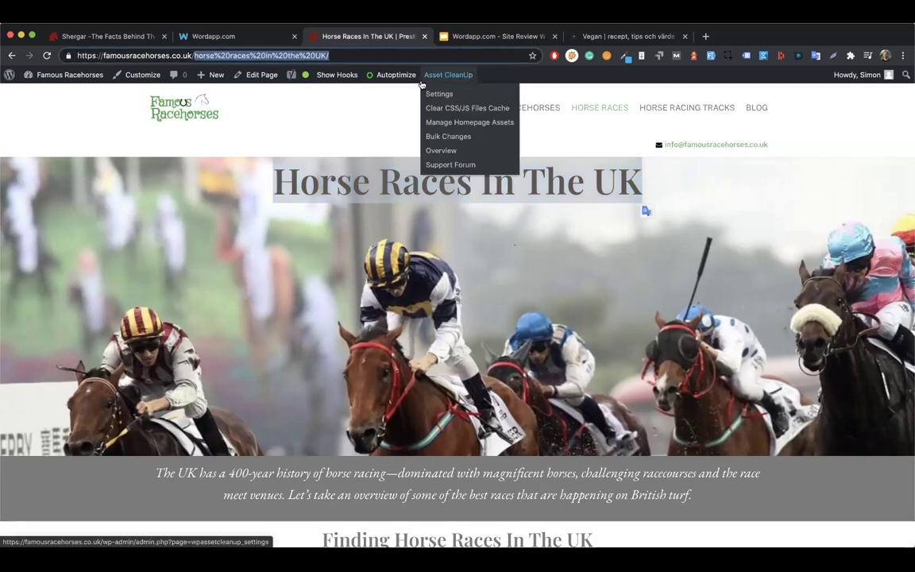
Load the nonexistent address famousracehorses.co.uk/sdflskl;sdkgsd to check how the site handles a missing page.
type("sdflskl;sdkgsd")
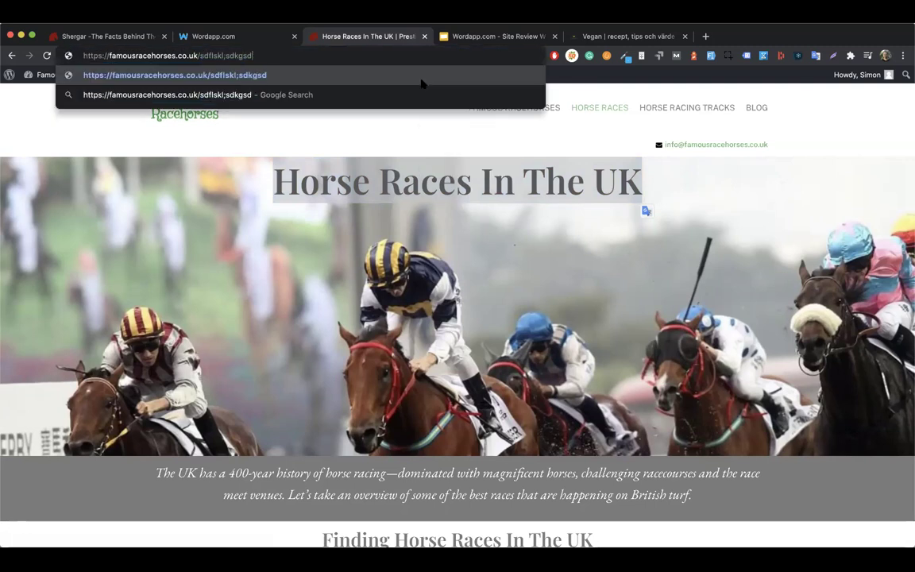
key("Return")
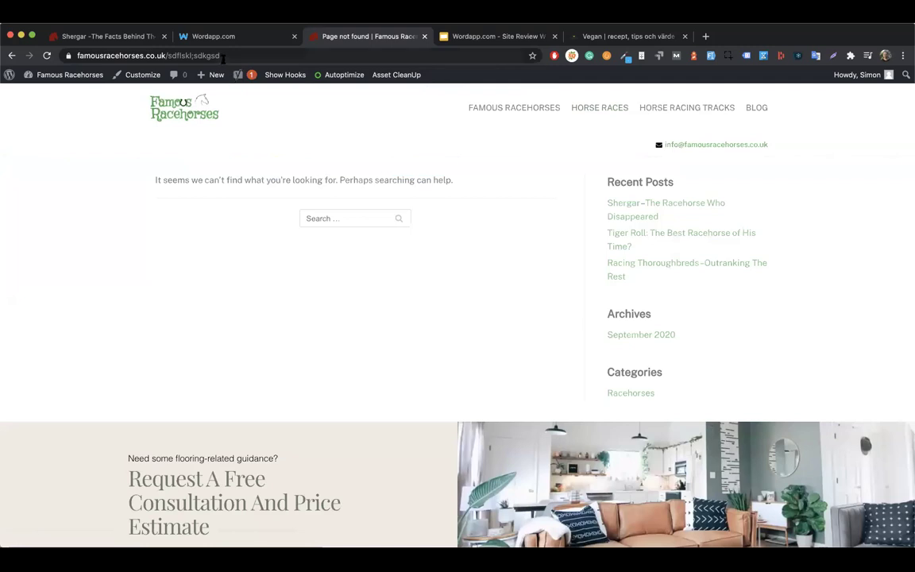
left_click(223, 56)
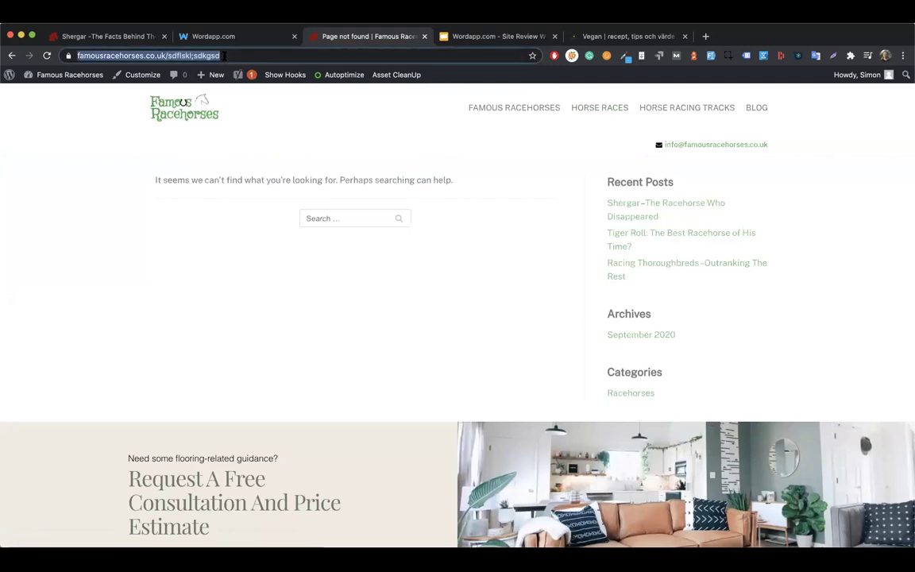
Open the site's WordPress dashboard and look through the list of installed plugins.
left_click(53, 93)
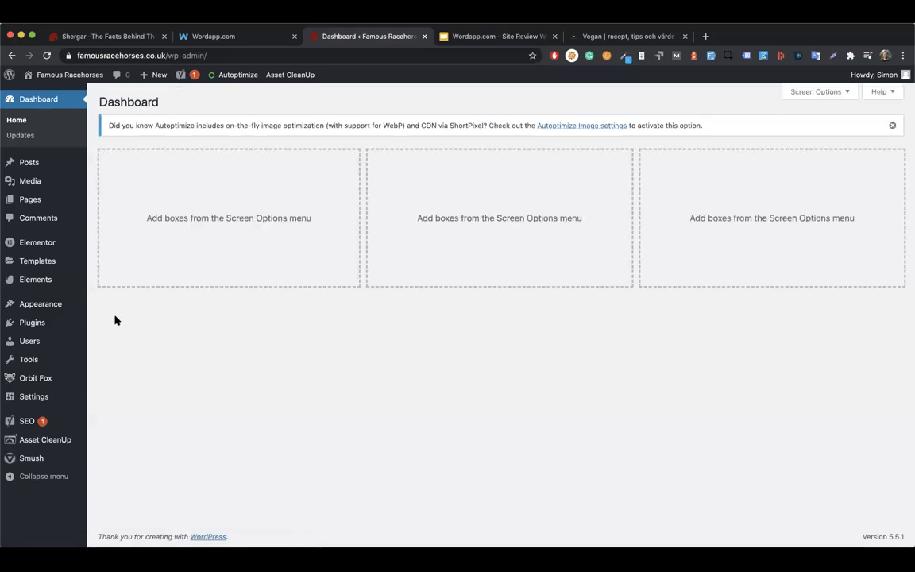
left_click(61, 326)
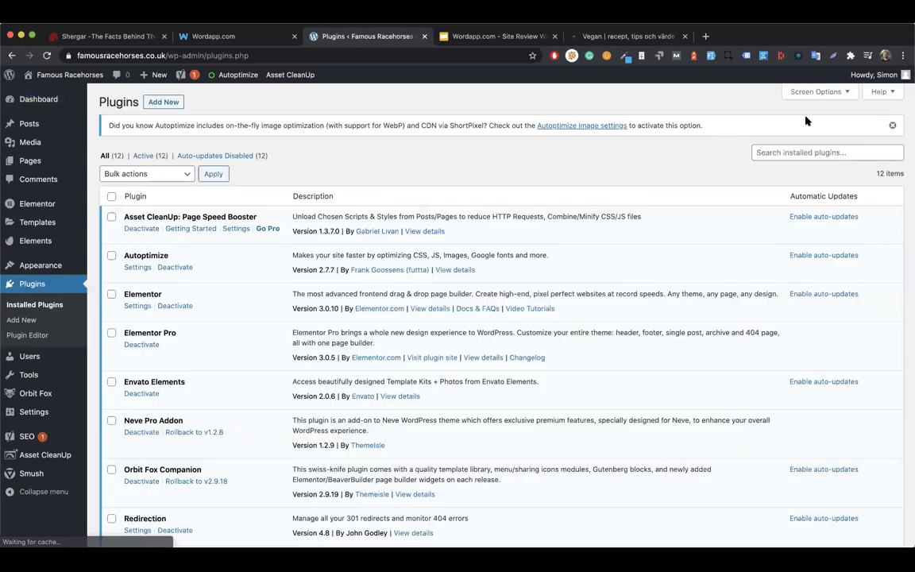
left_click(903, 55)
left_click(688, 122)
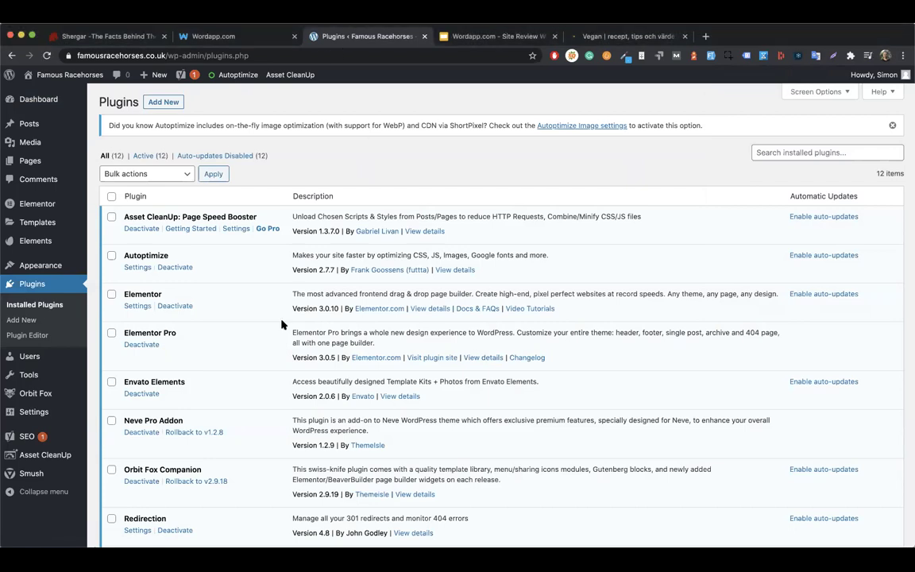
Open the Redirection tool, examine its list of redirects and sort it by URL.
mouse_move(43, 411)
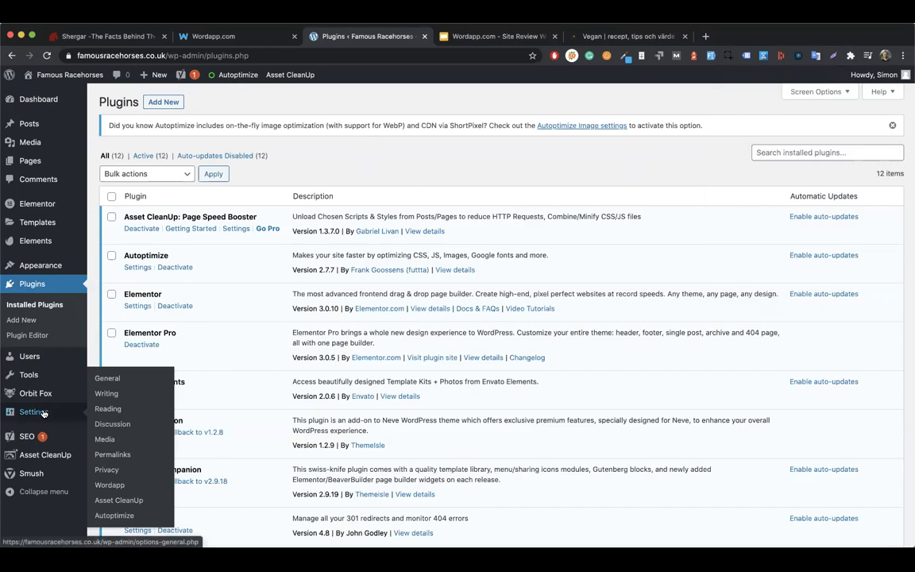
mouse_move(40, 374)
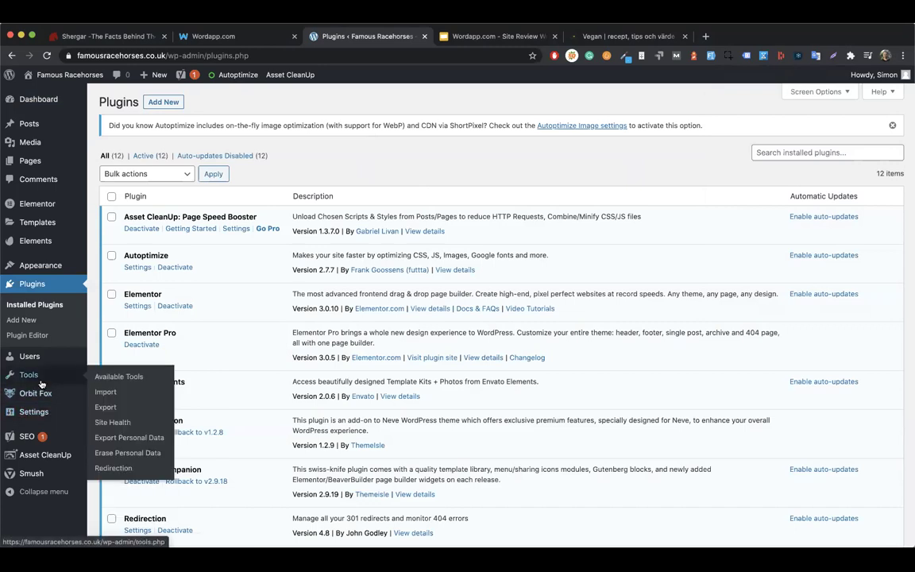
left_click(109, 467)
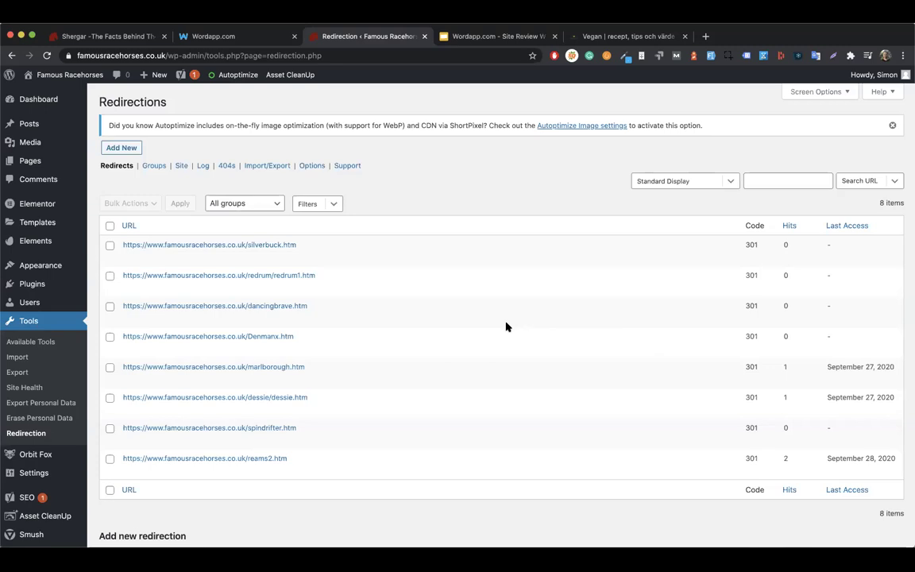
scroll(462, 349, "down", 1)
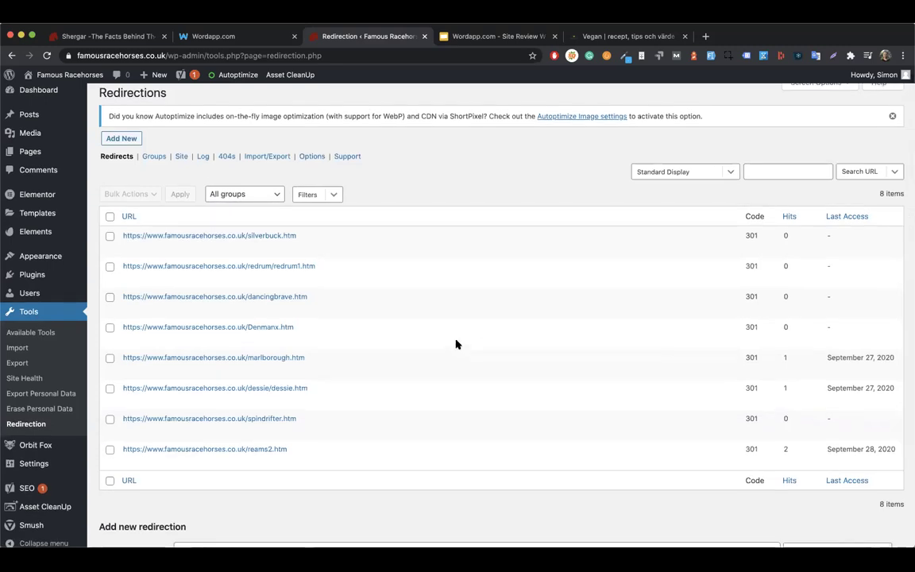
left_click(192, 219)
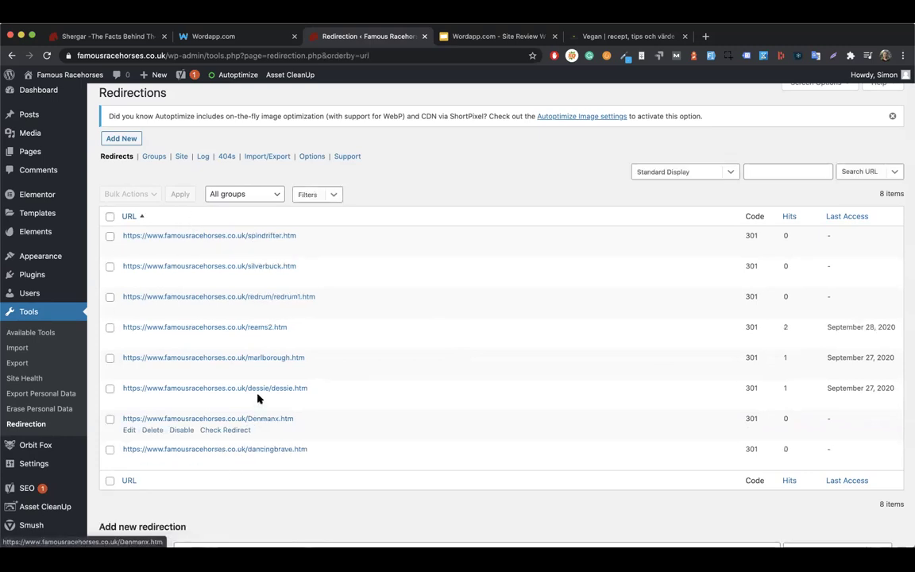
Copy the link address of the spindrifter.htm redirect, switch to another window and return to the Redirections list.
right_click(226, 237)
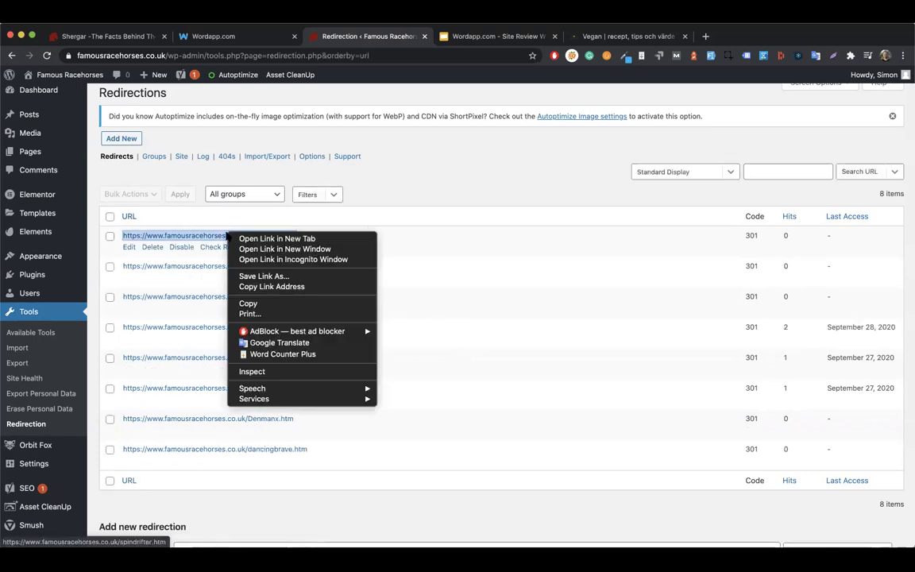
left_click(270, 286)
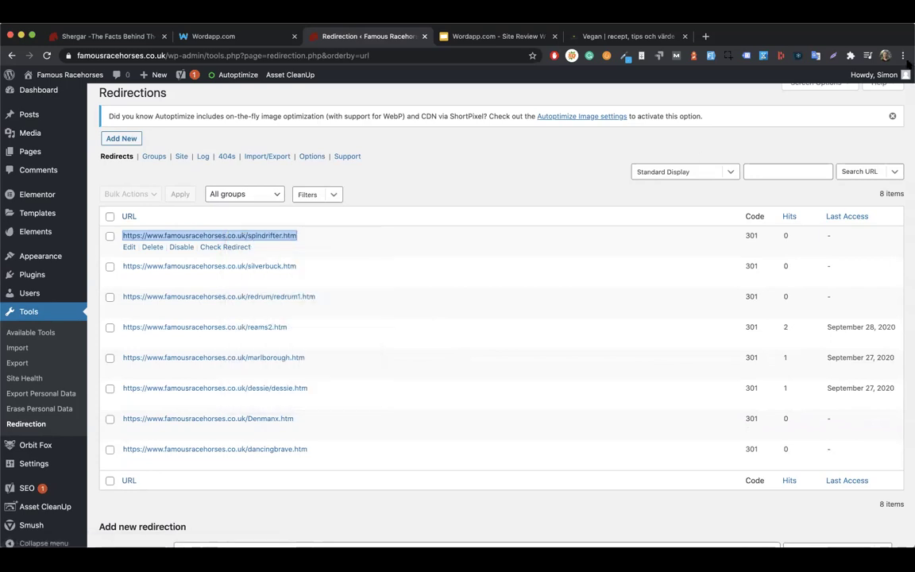
left_click(903, 56)
left_click(847, 113)
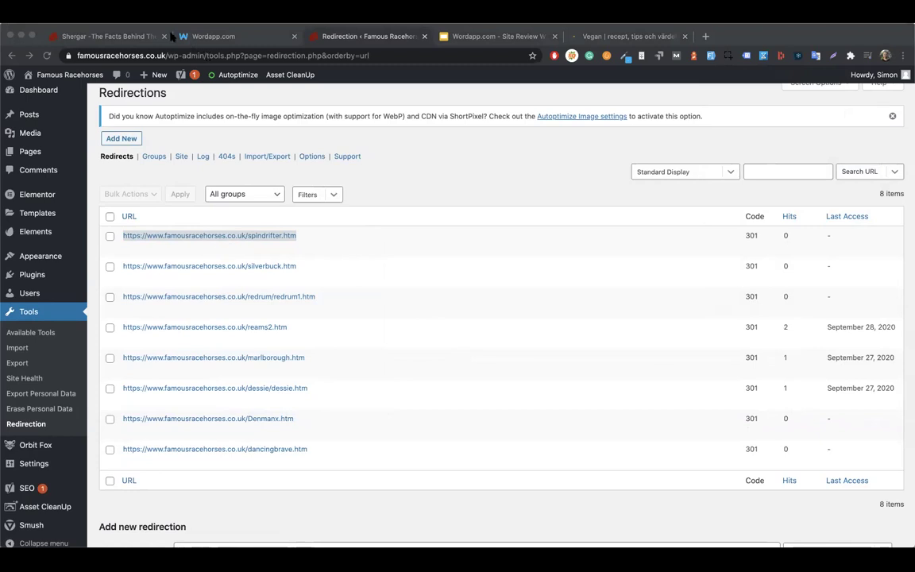
key("super+Tab")
left_click(446, 197)
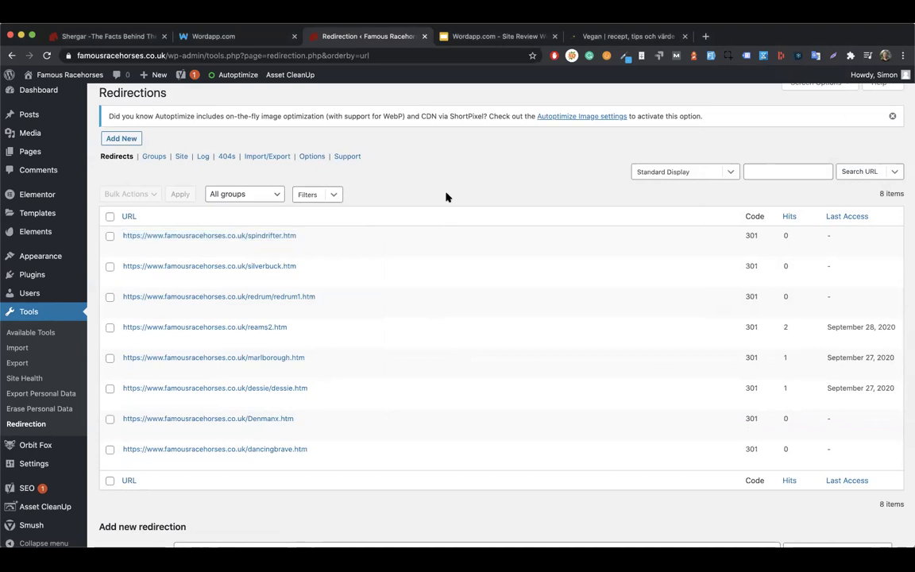